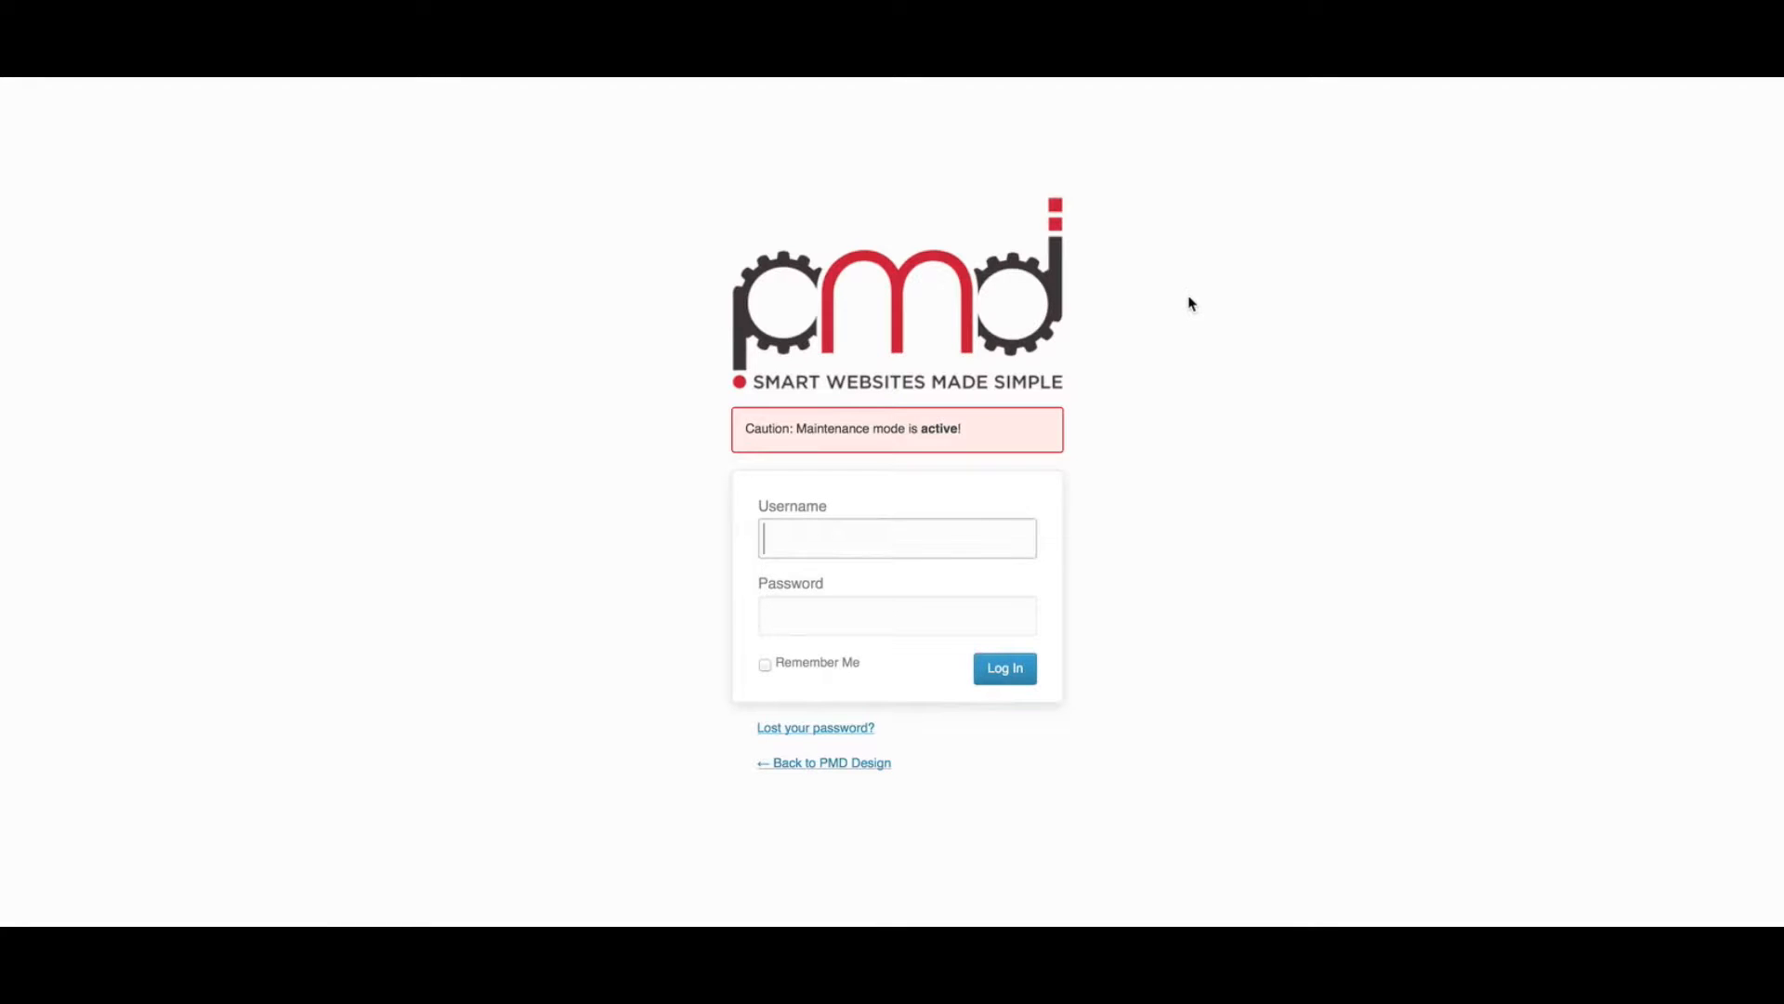
# Step: Log in to the WordPress admin with the account's username and password
pyautogui.write('pmdadmin')
pyautogui.press('Tab')
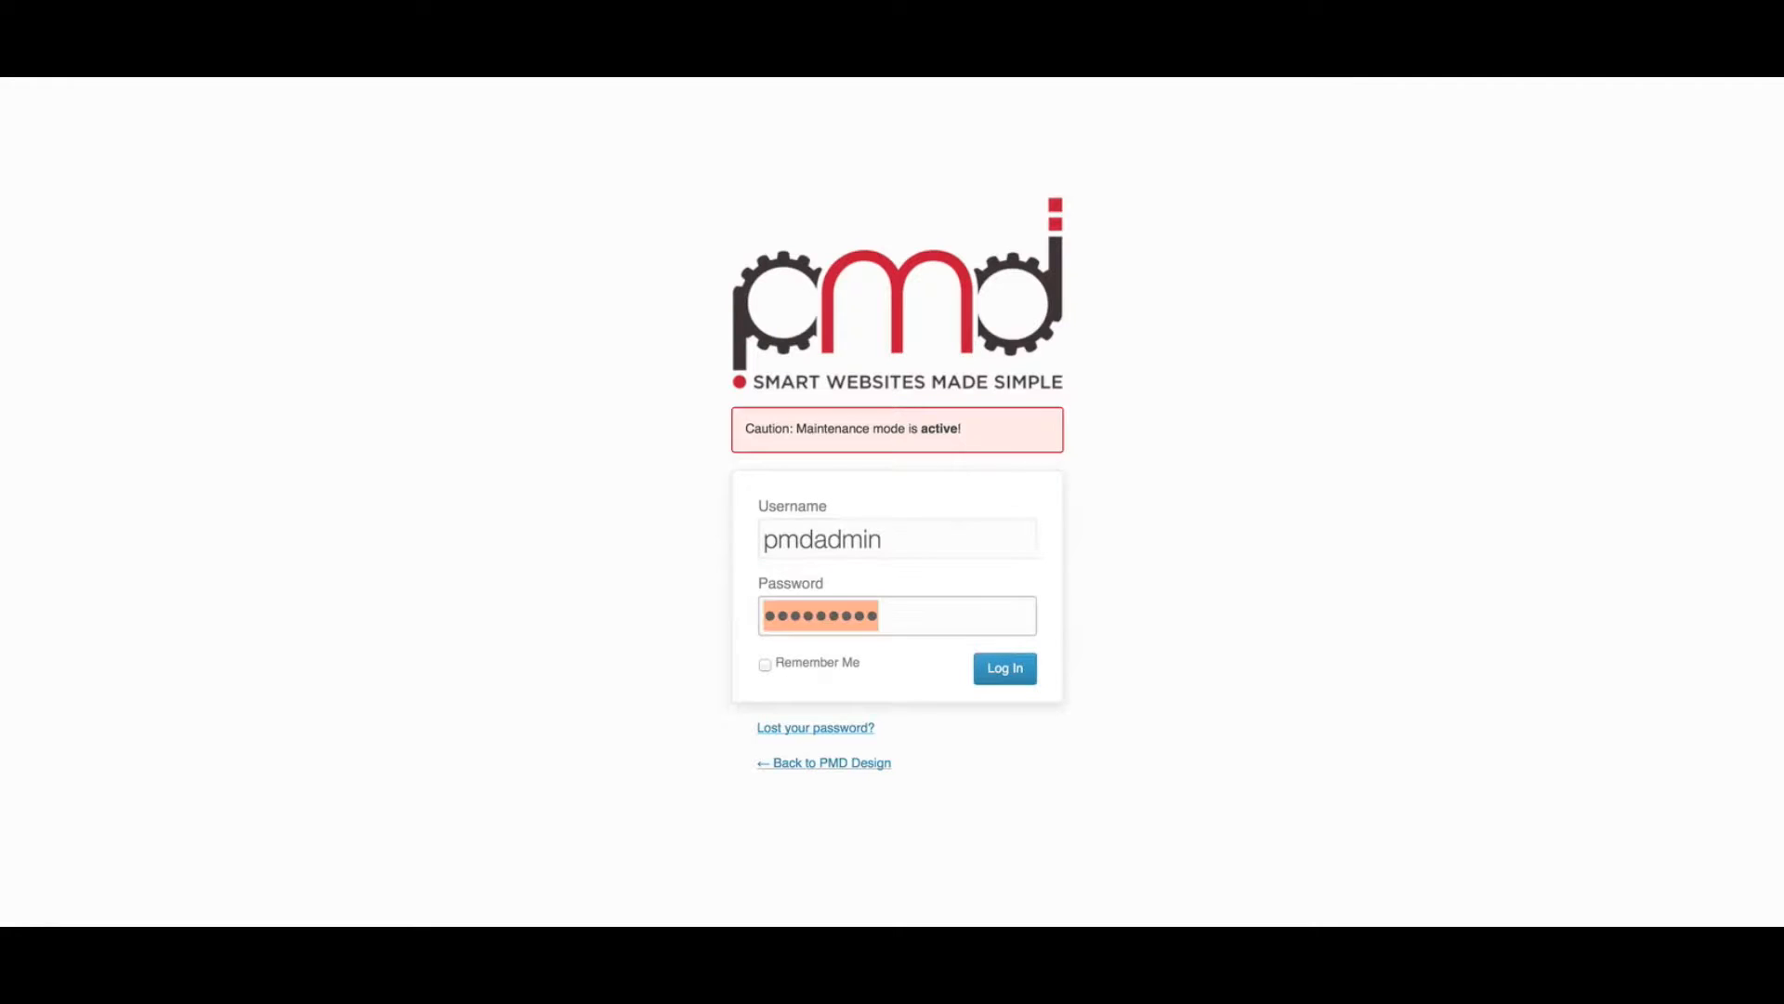
pyautogui.click(1010, 673)
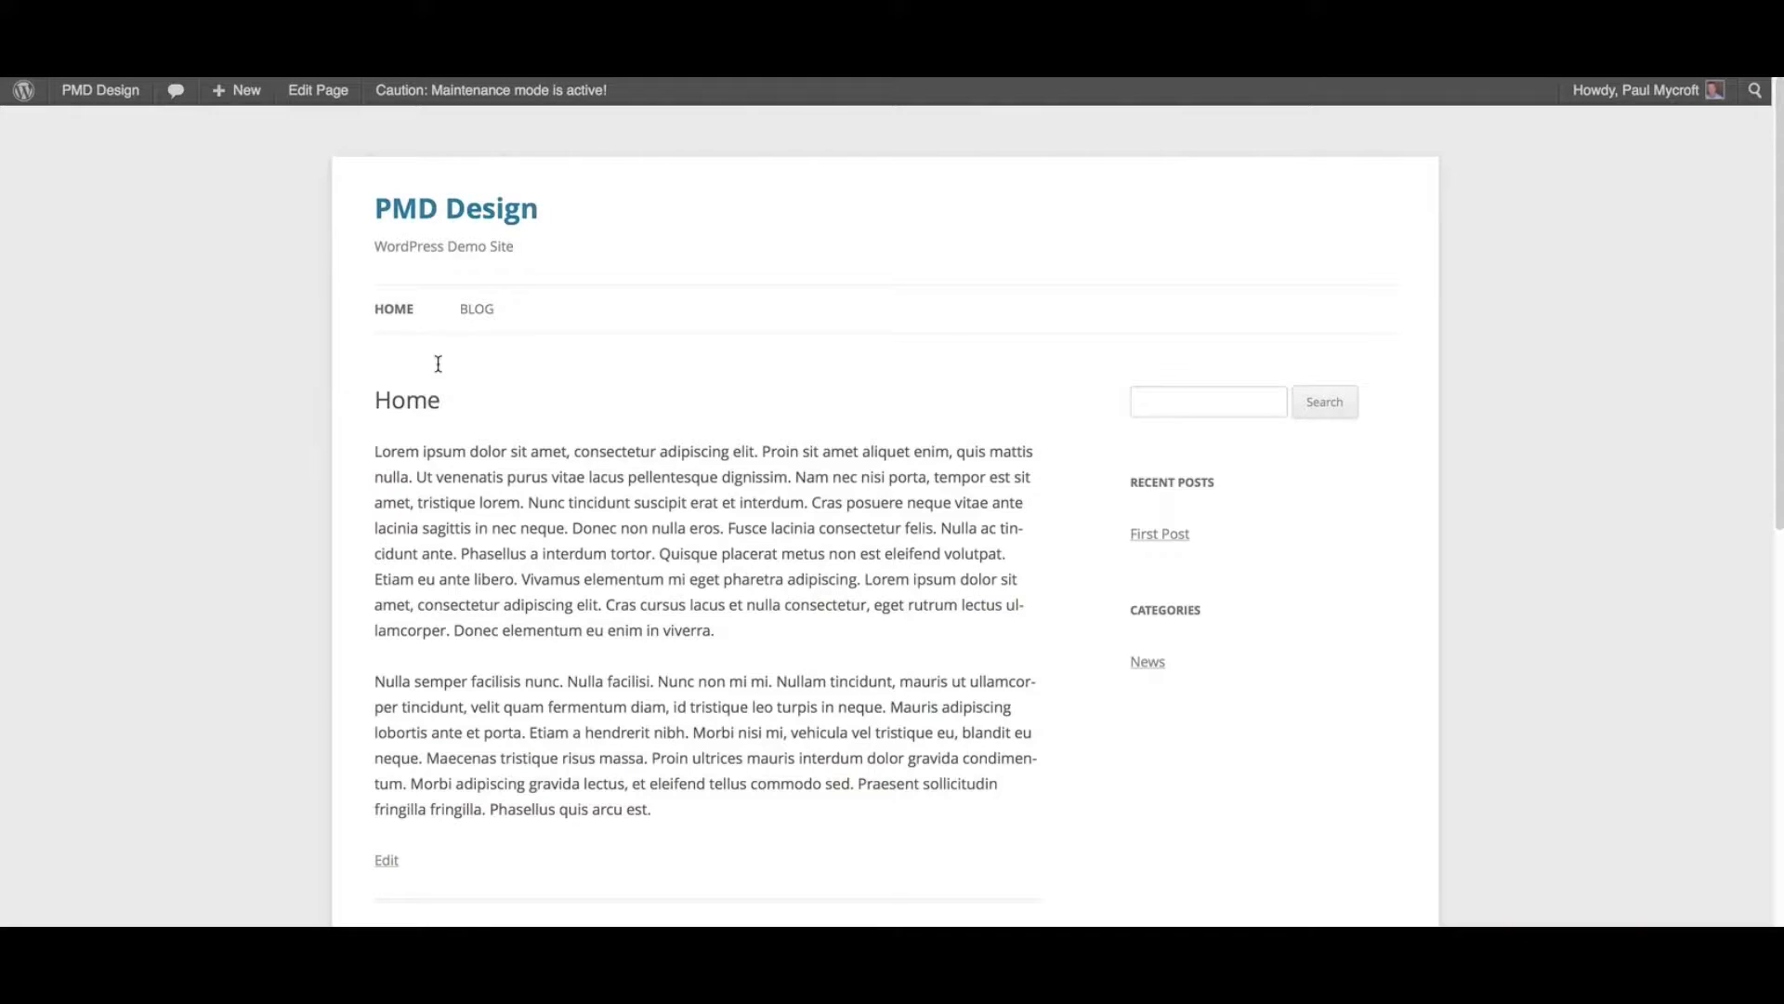
pyautogui.moveTo(376, 452); pyautogui.dragTo(562, 456)
pyautogui.moveTo(668, 555); pyautogui.dragTo(423, 476)
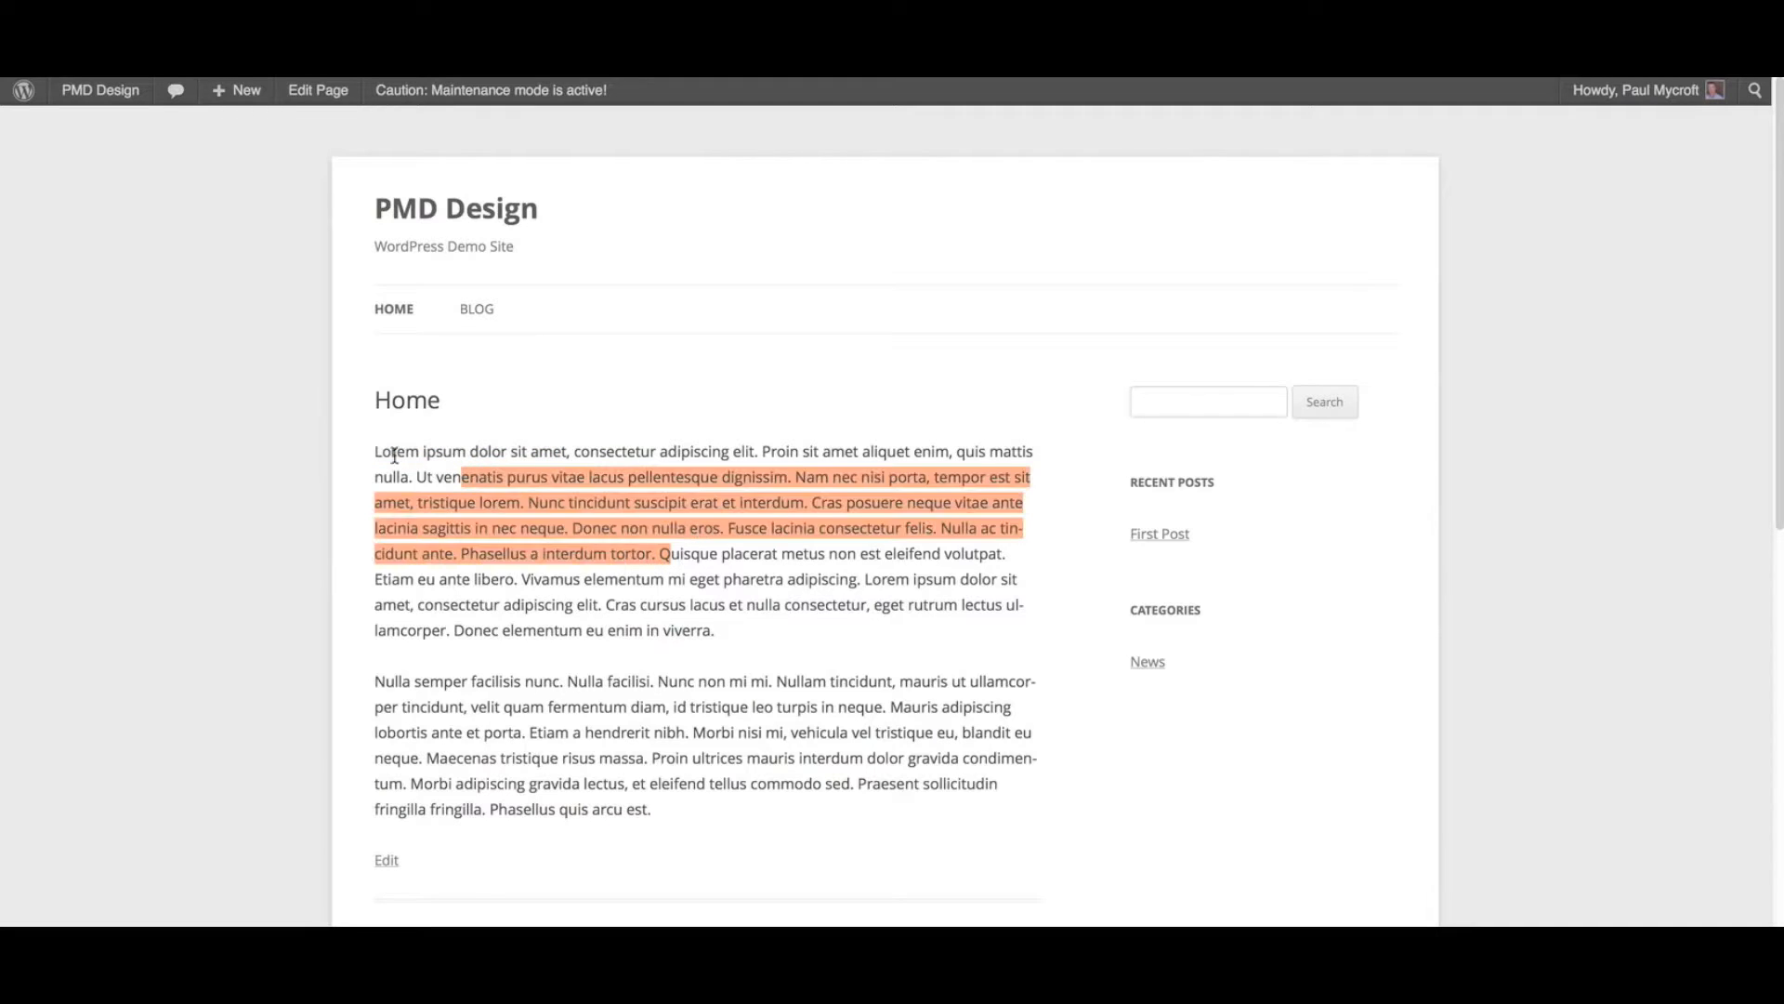
pyautogui.click(381, 453)
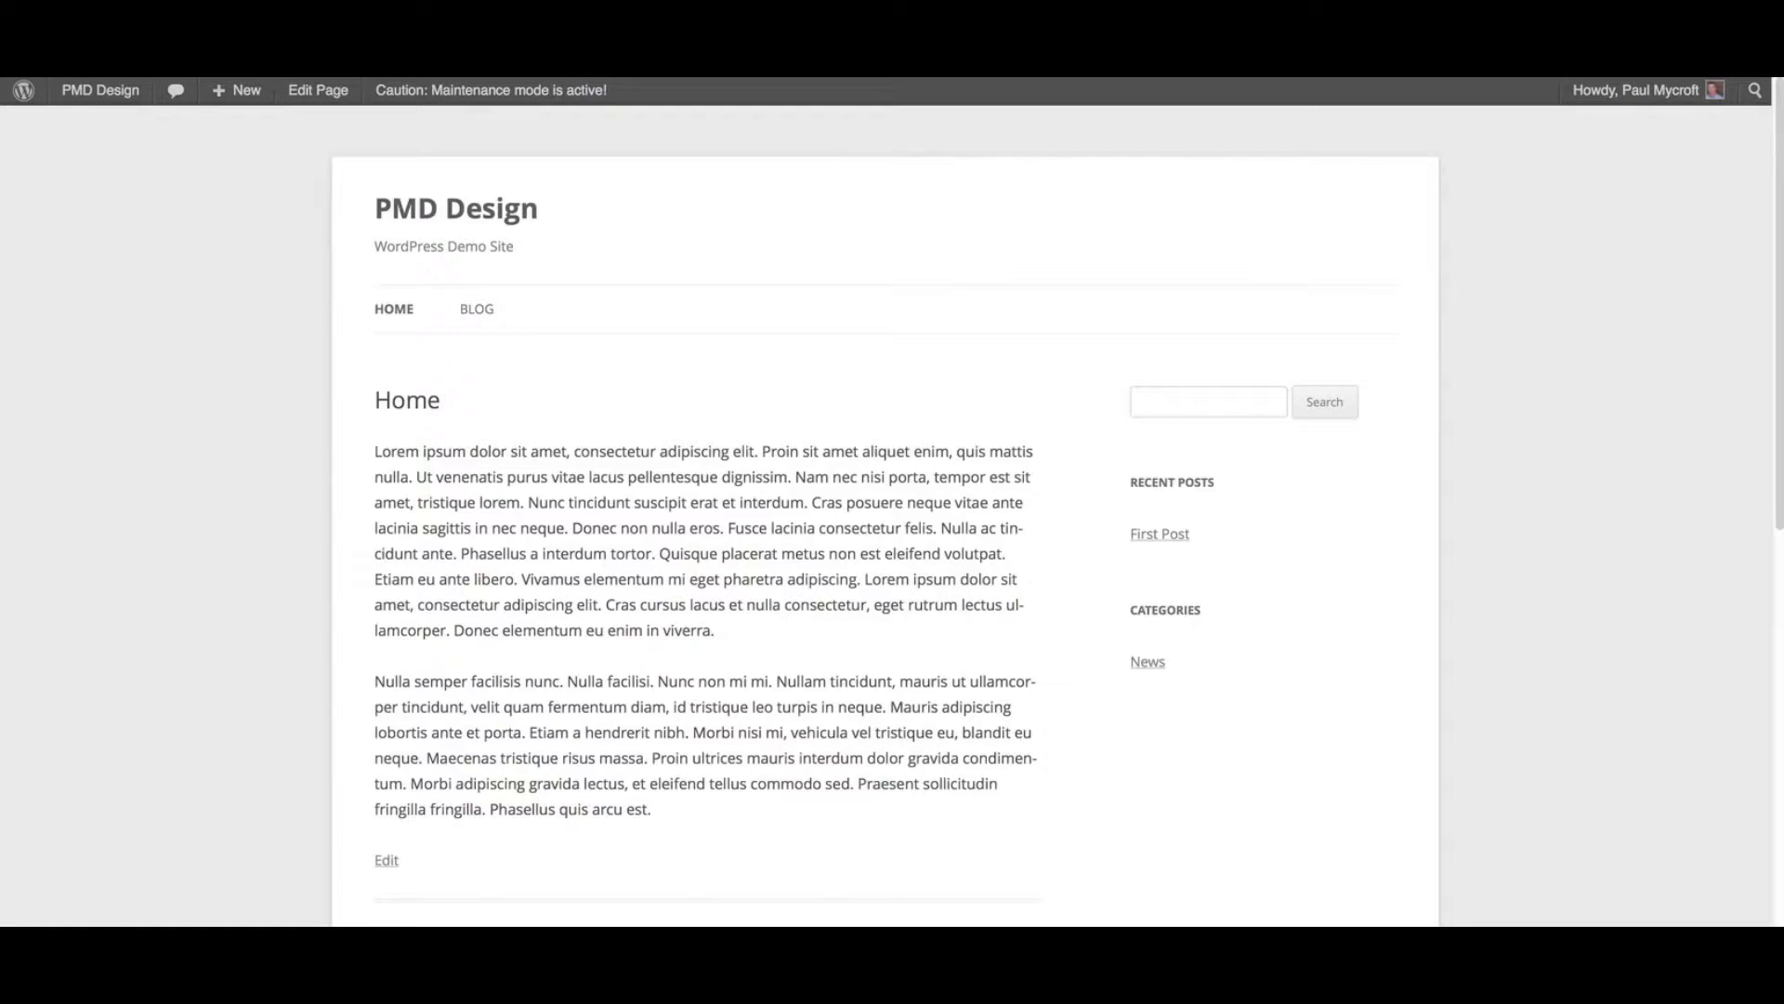
# Step: In the dashboard's media settings, set the medium image size to a maximum of 500 × 500 pixels and save the changes
pyautogui.hotkey('ctrl', 'Tab')
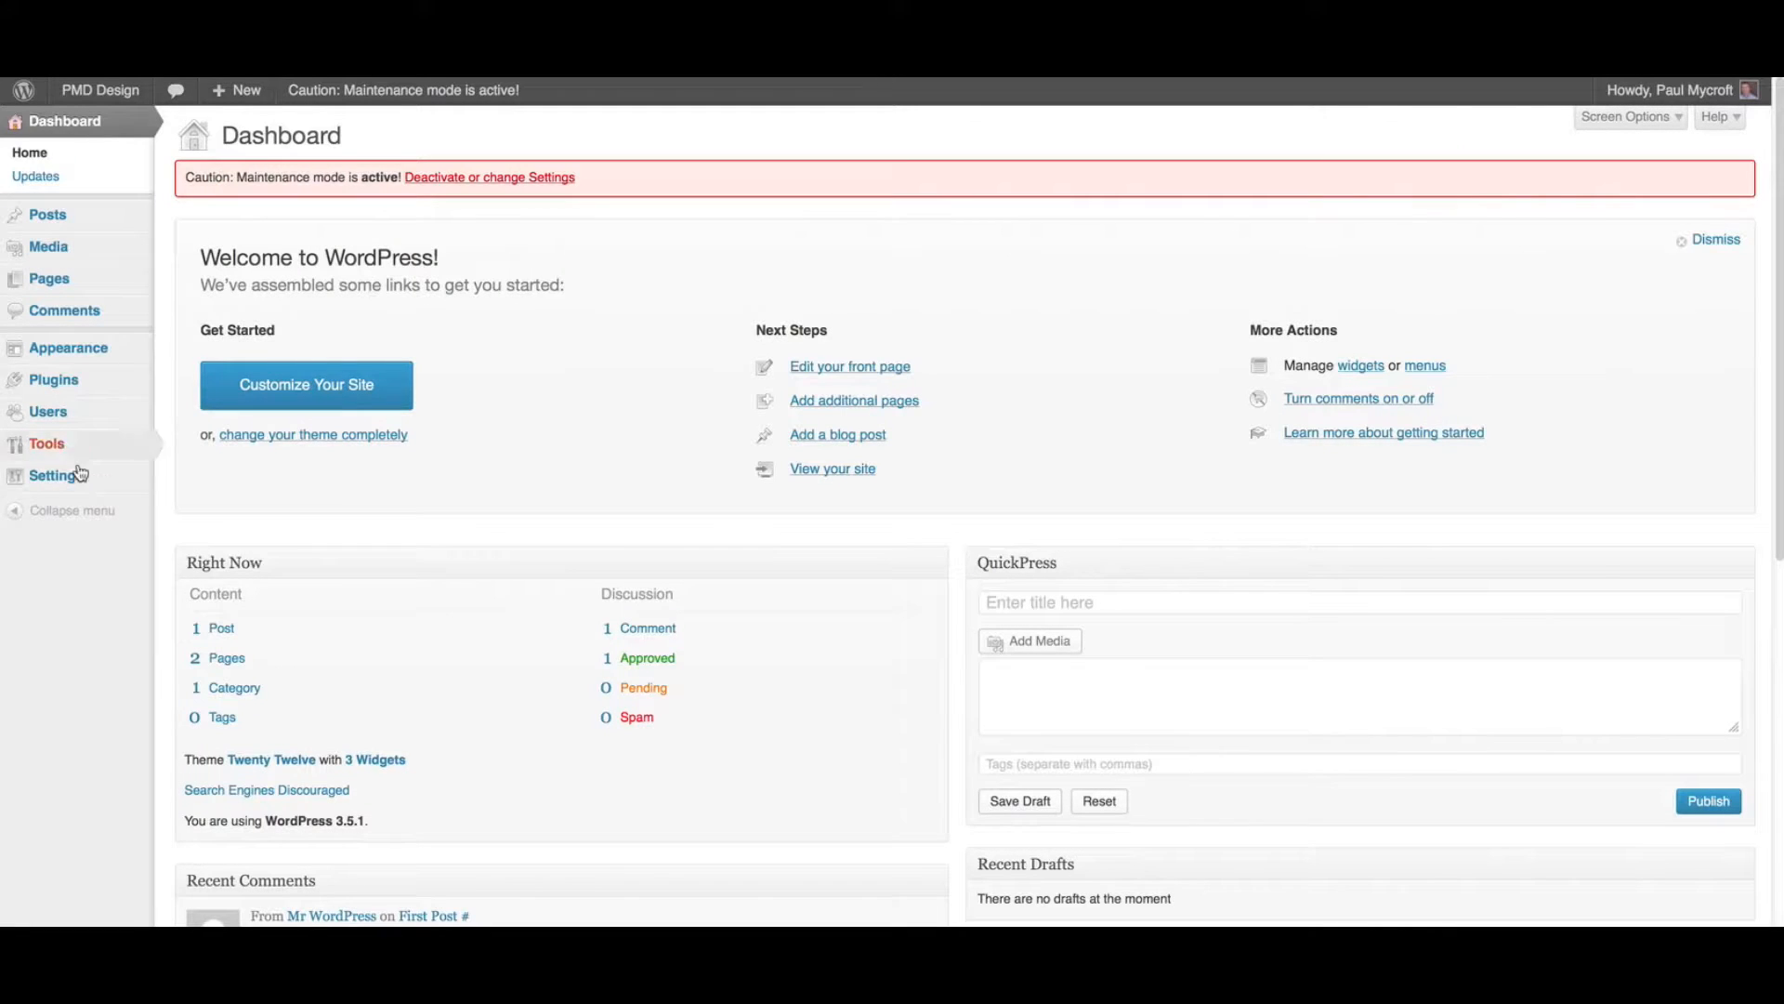
pyautogui.moveTo(42, 477)
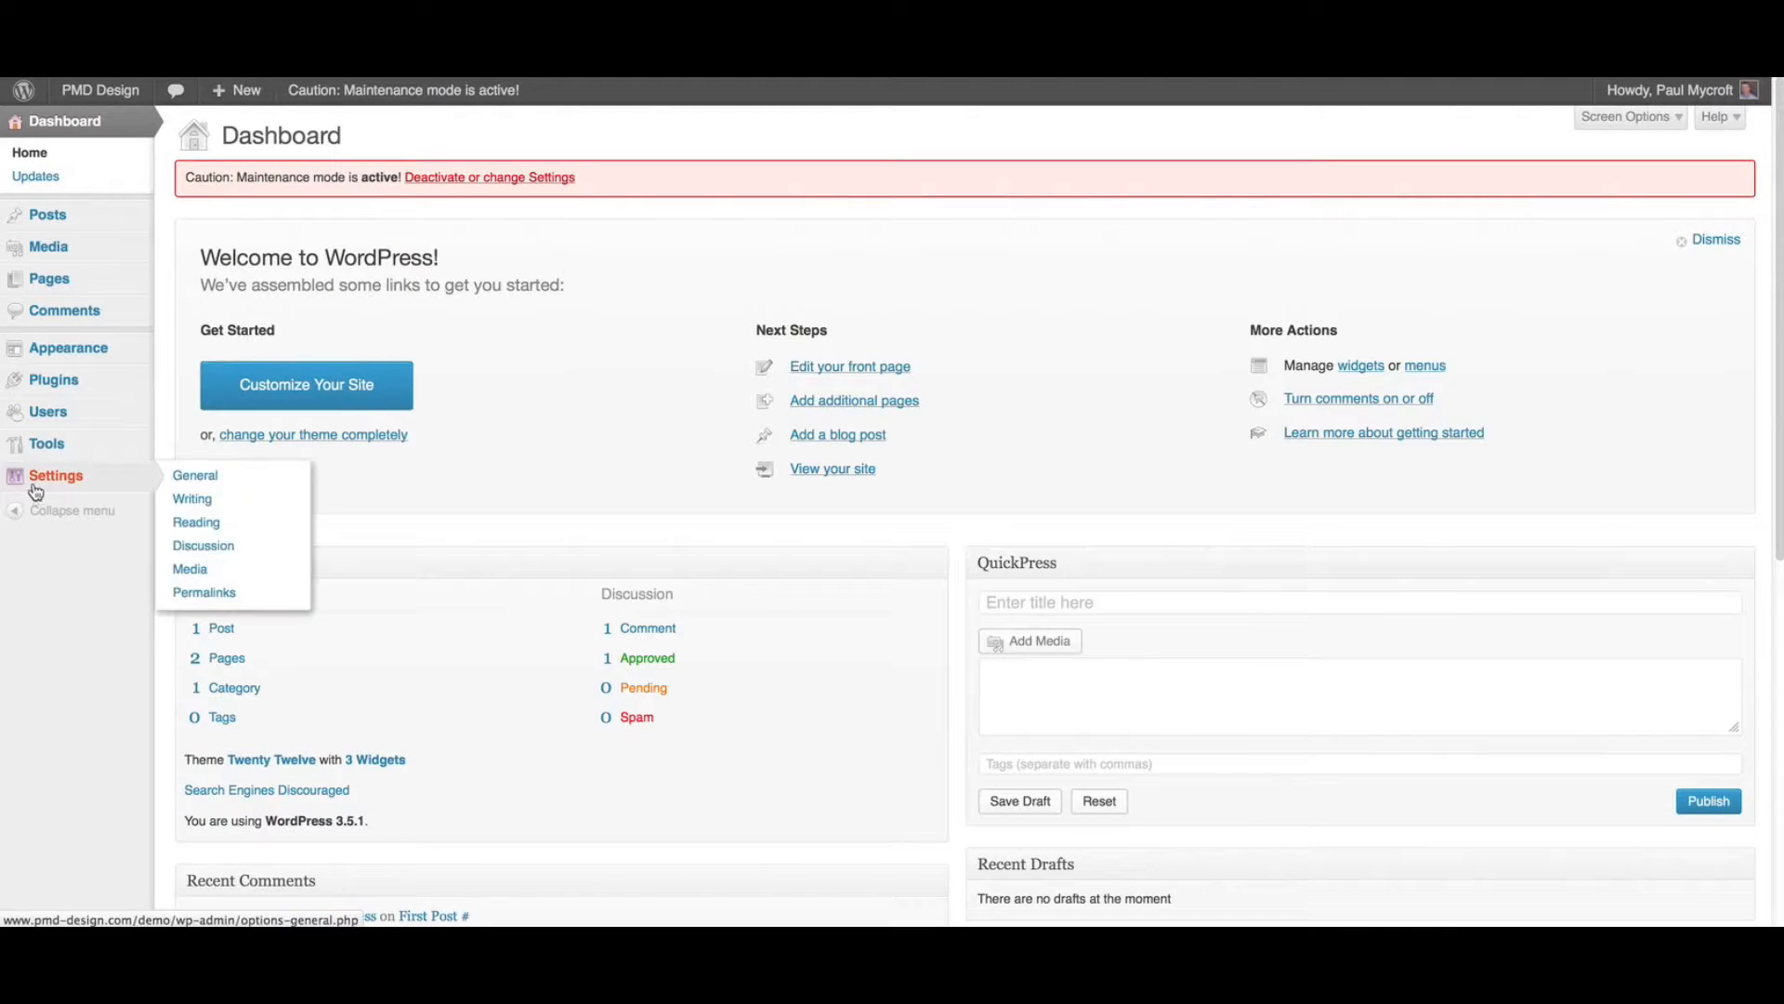
pyautogui.click(212, 574)
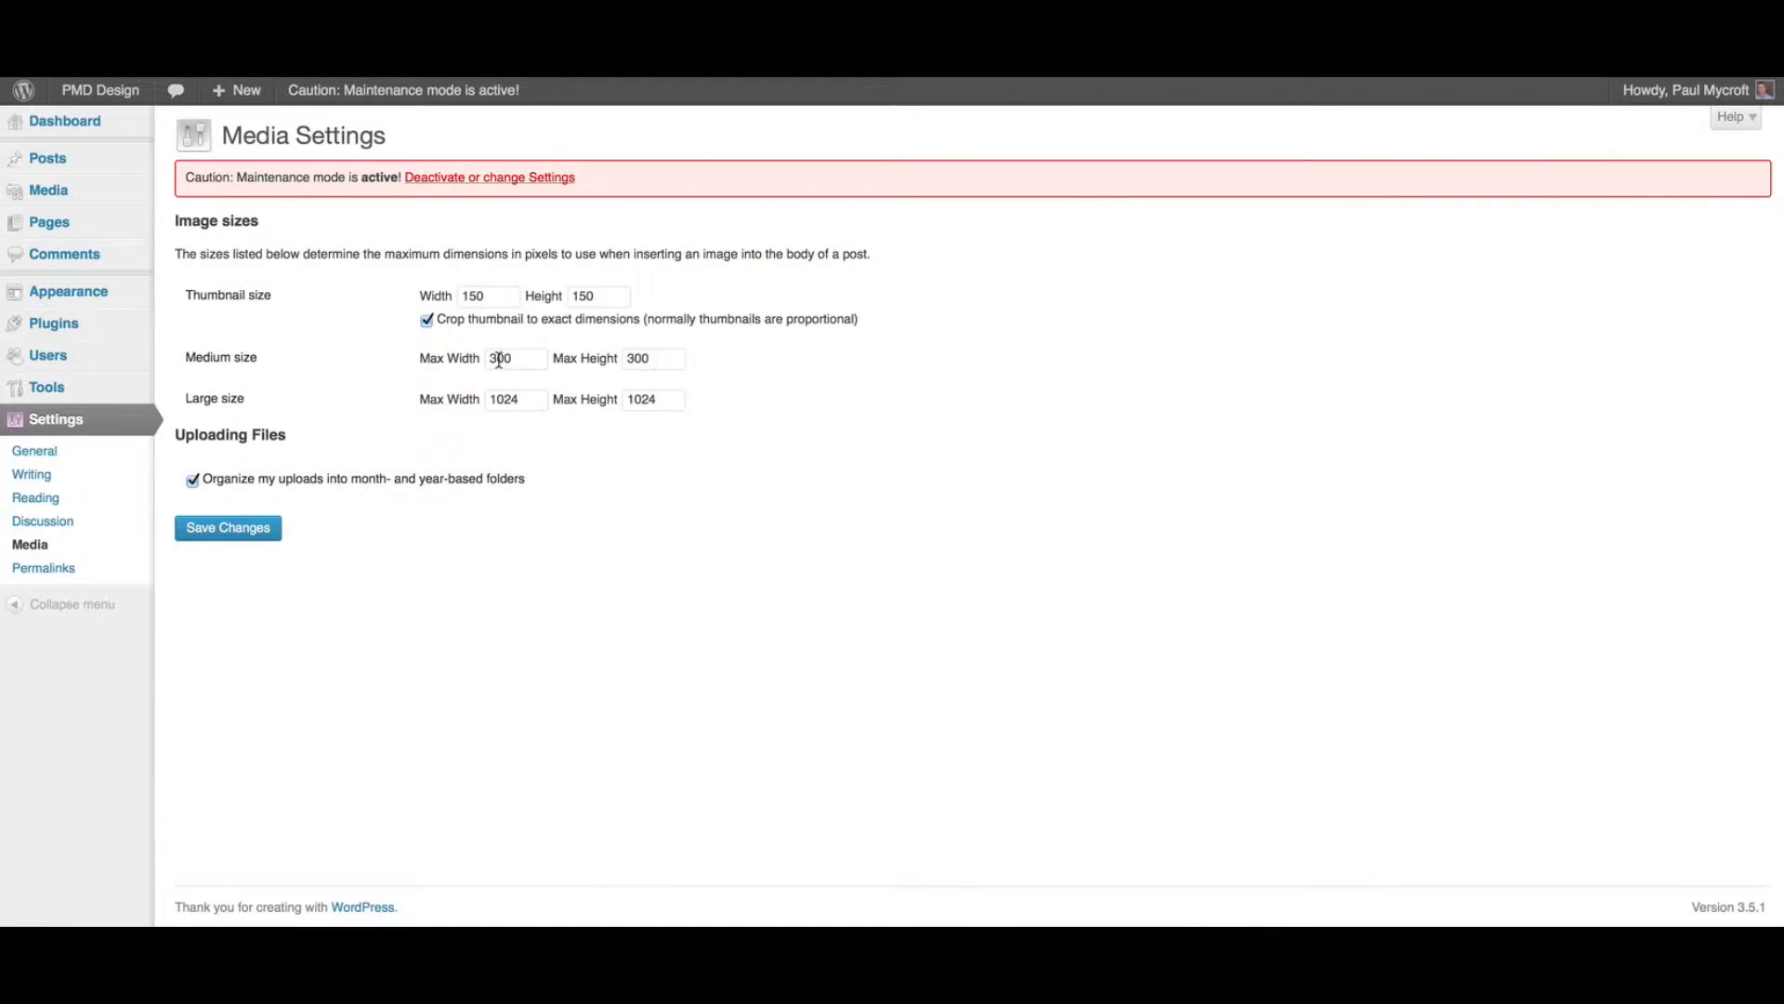
pyautogui.click(486, 359)
pyautogui.press('Delete')
pyautogui.write('5')
pyautogui.click(625, 359)
pyautogui.press('Delete')
pyautogui.write('5')
pyautogui.click(626, 468)
pyautogui.click(228, 528)
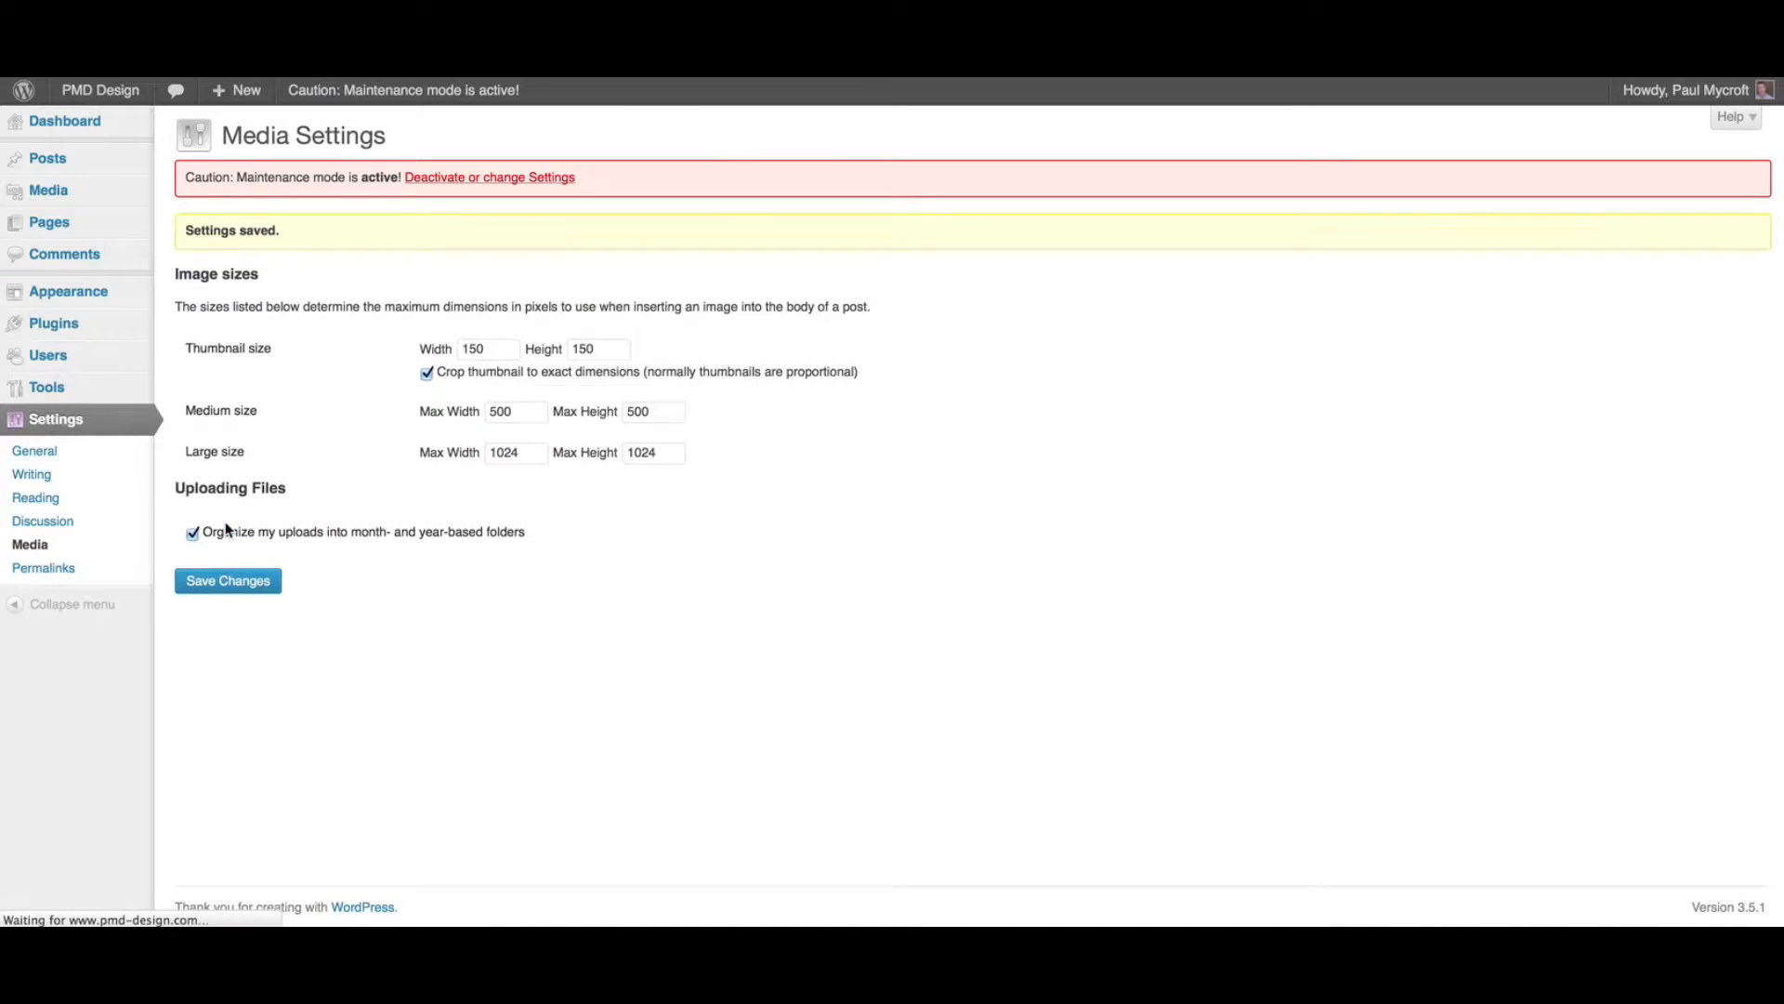
# Step: Open the Home page for editing from the list of all pages
pyautogui.moveTo(146, 227)
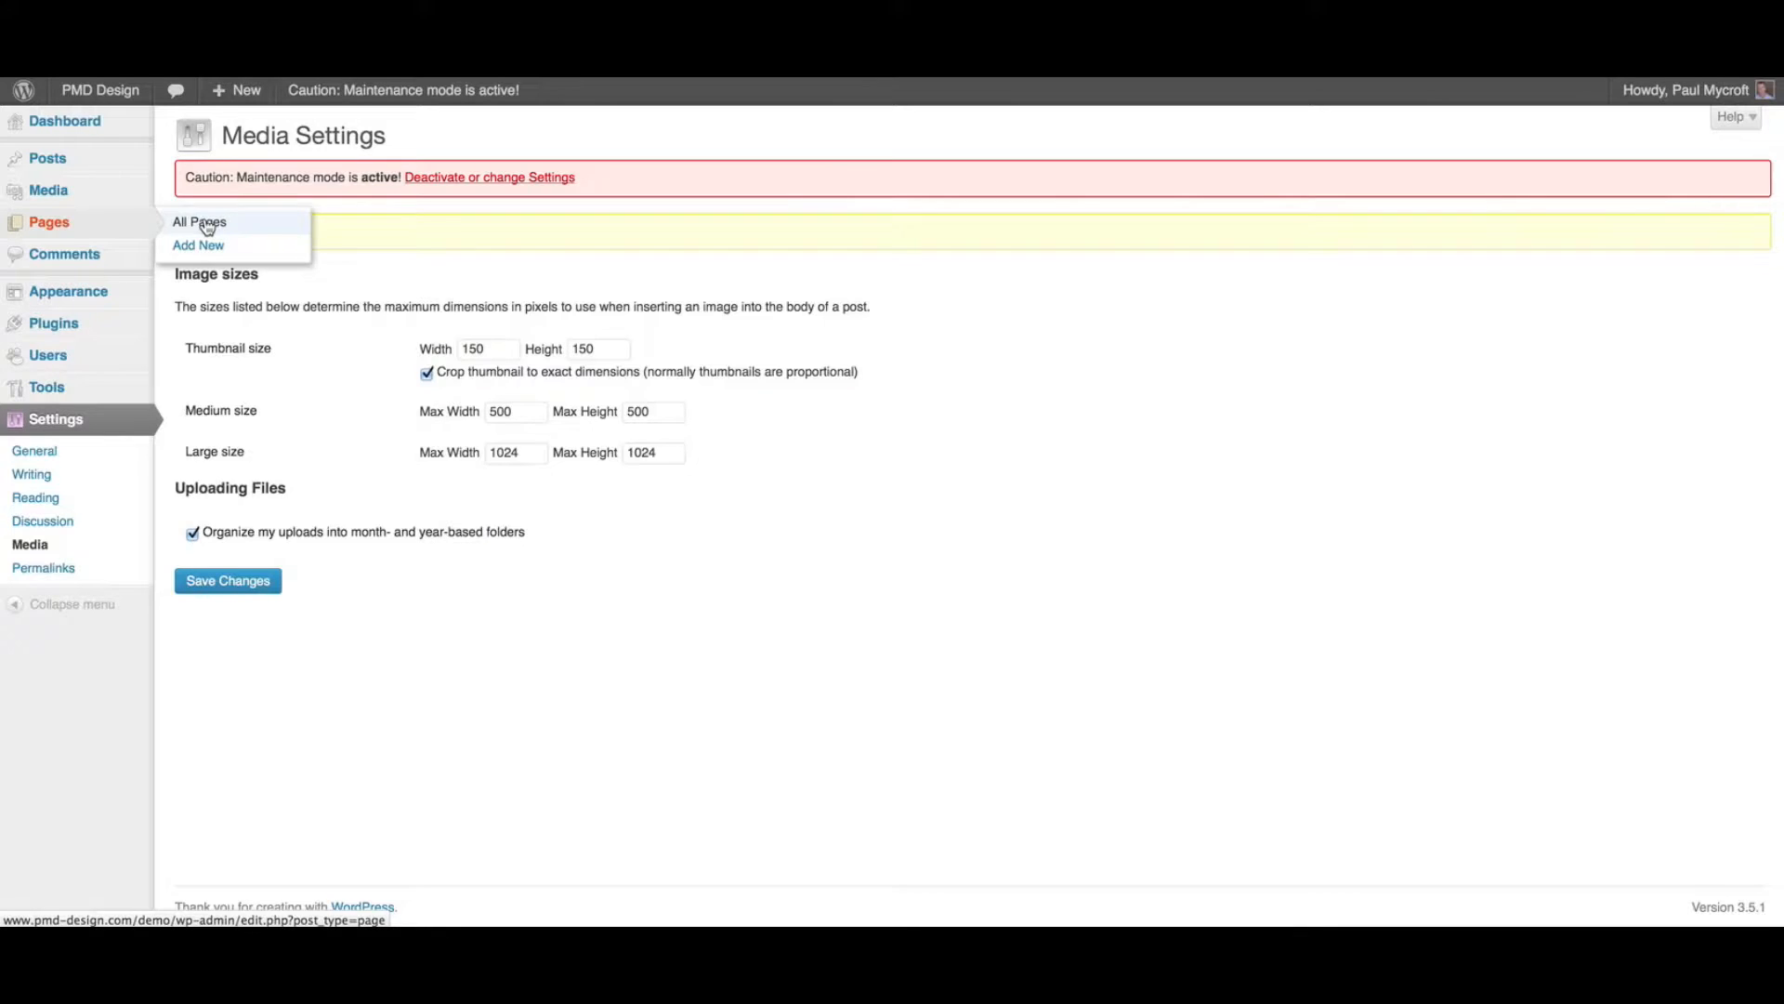
pyautogui.click(207, 227)
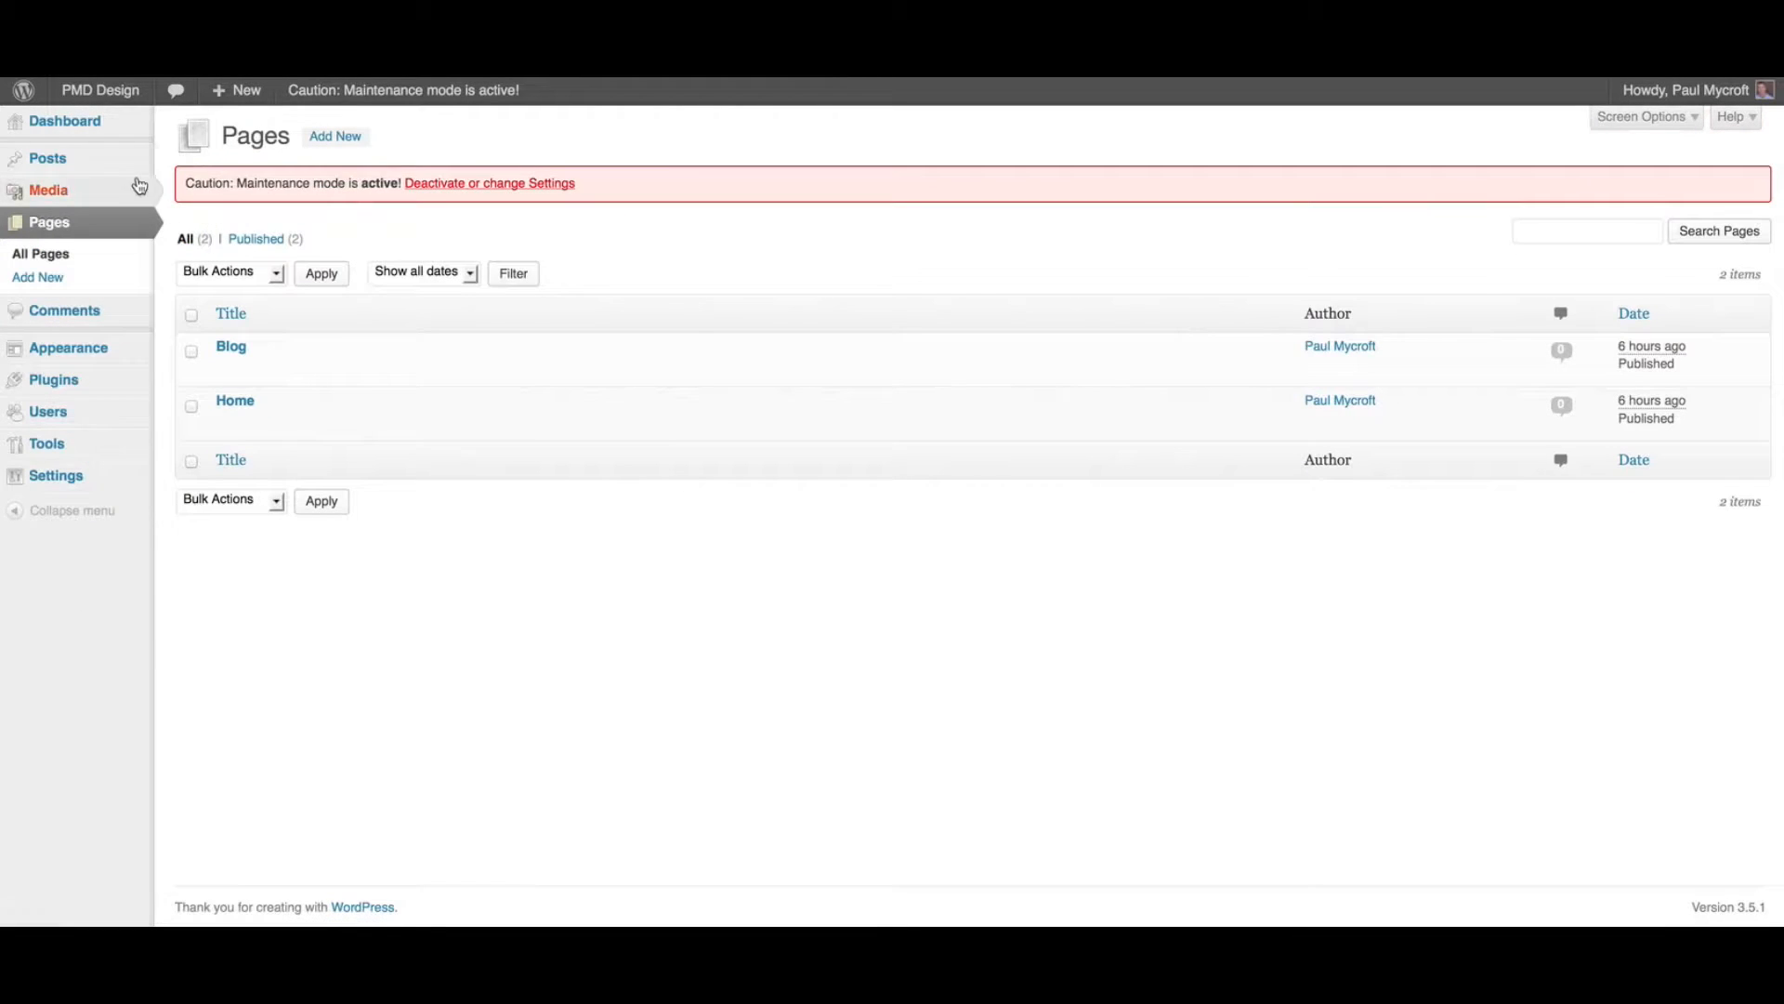
pyautogui.moveTo(48, 160)
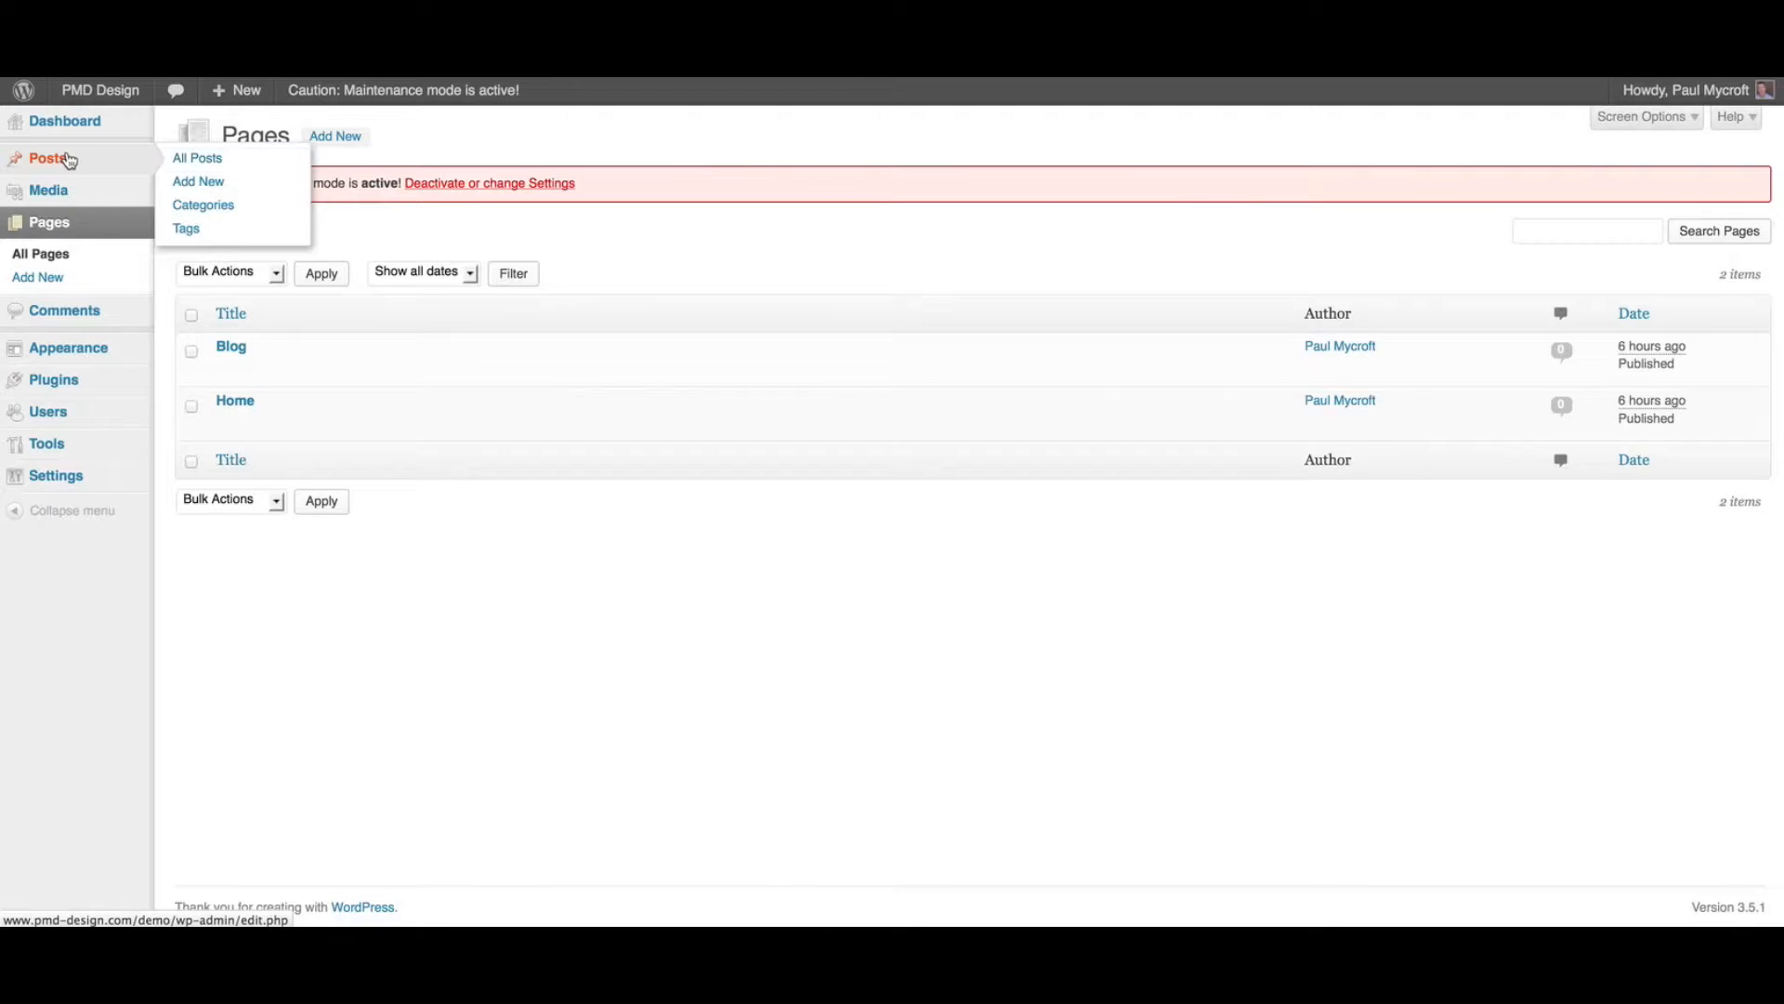
pyautogui.click(246, 406)
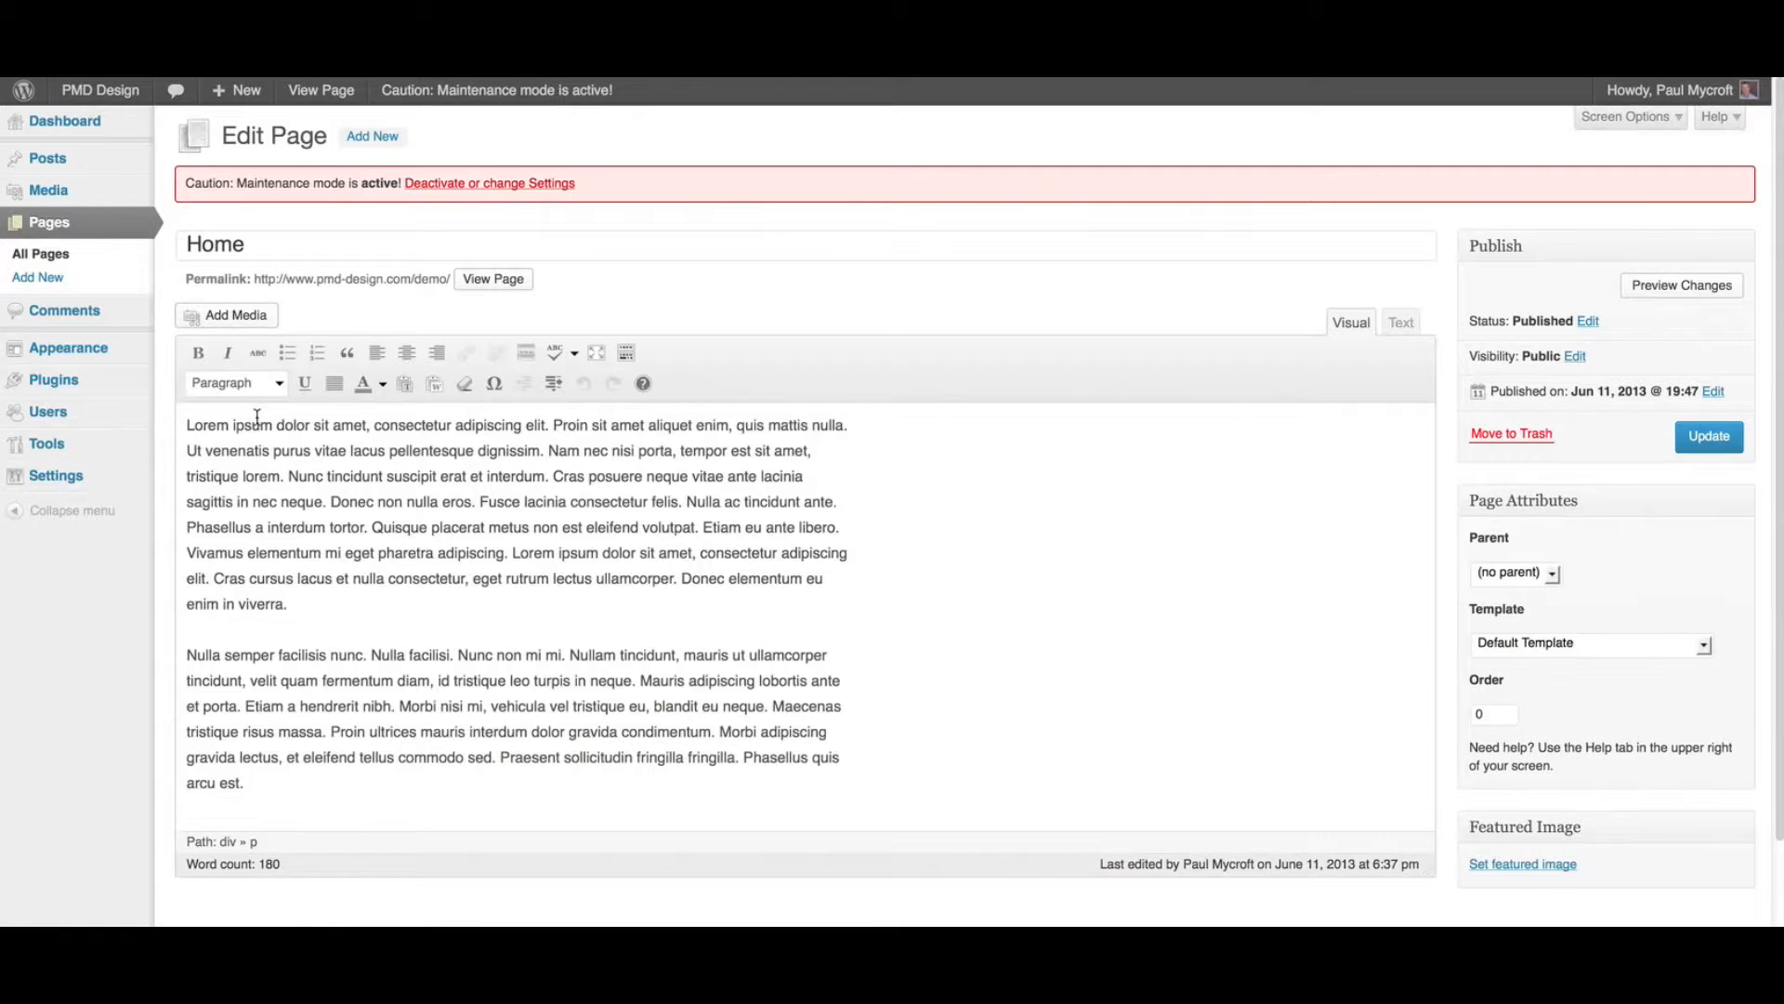
# Step: Toggle the extra row of formatting tools off and back on in the page editor
pyautogui.moveTo(184, 422); pyautogui.dragTo(453, 598)
pyautogui.click(187, 424)
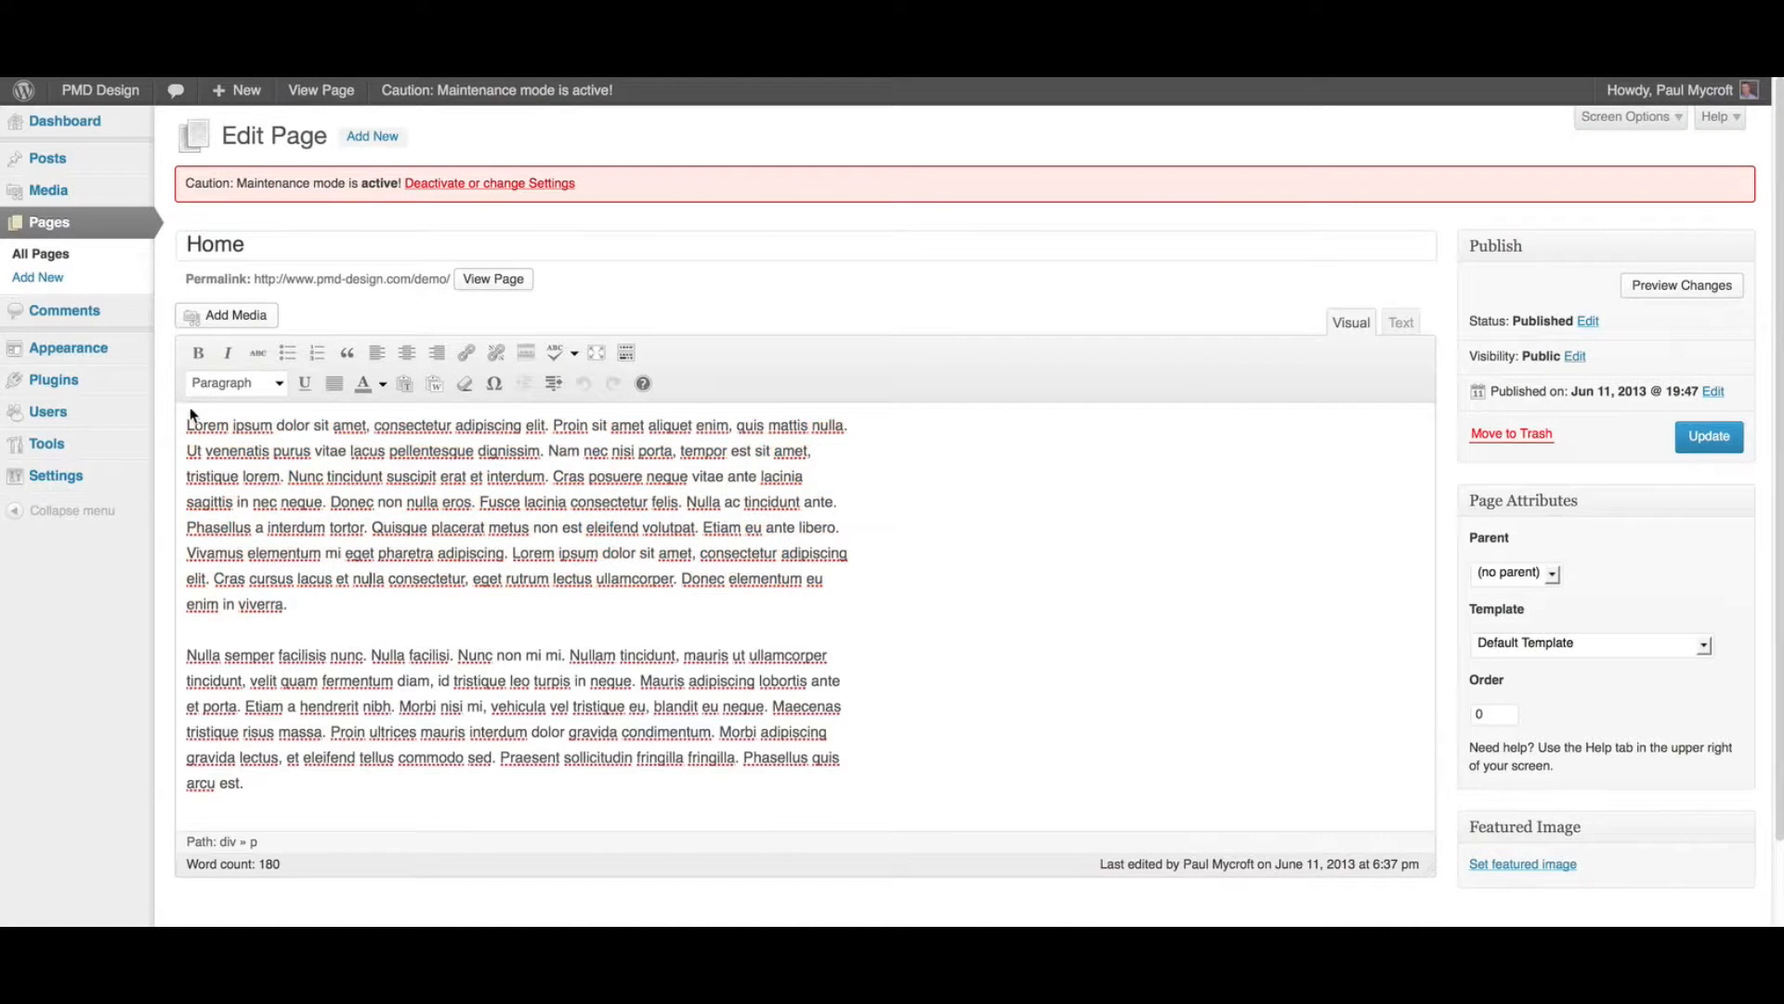
pyautogui.click(629, 353)
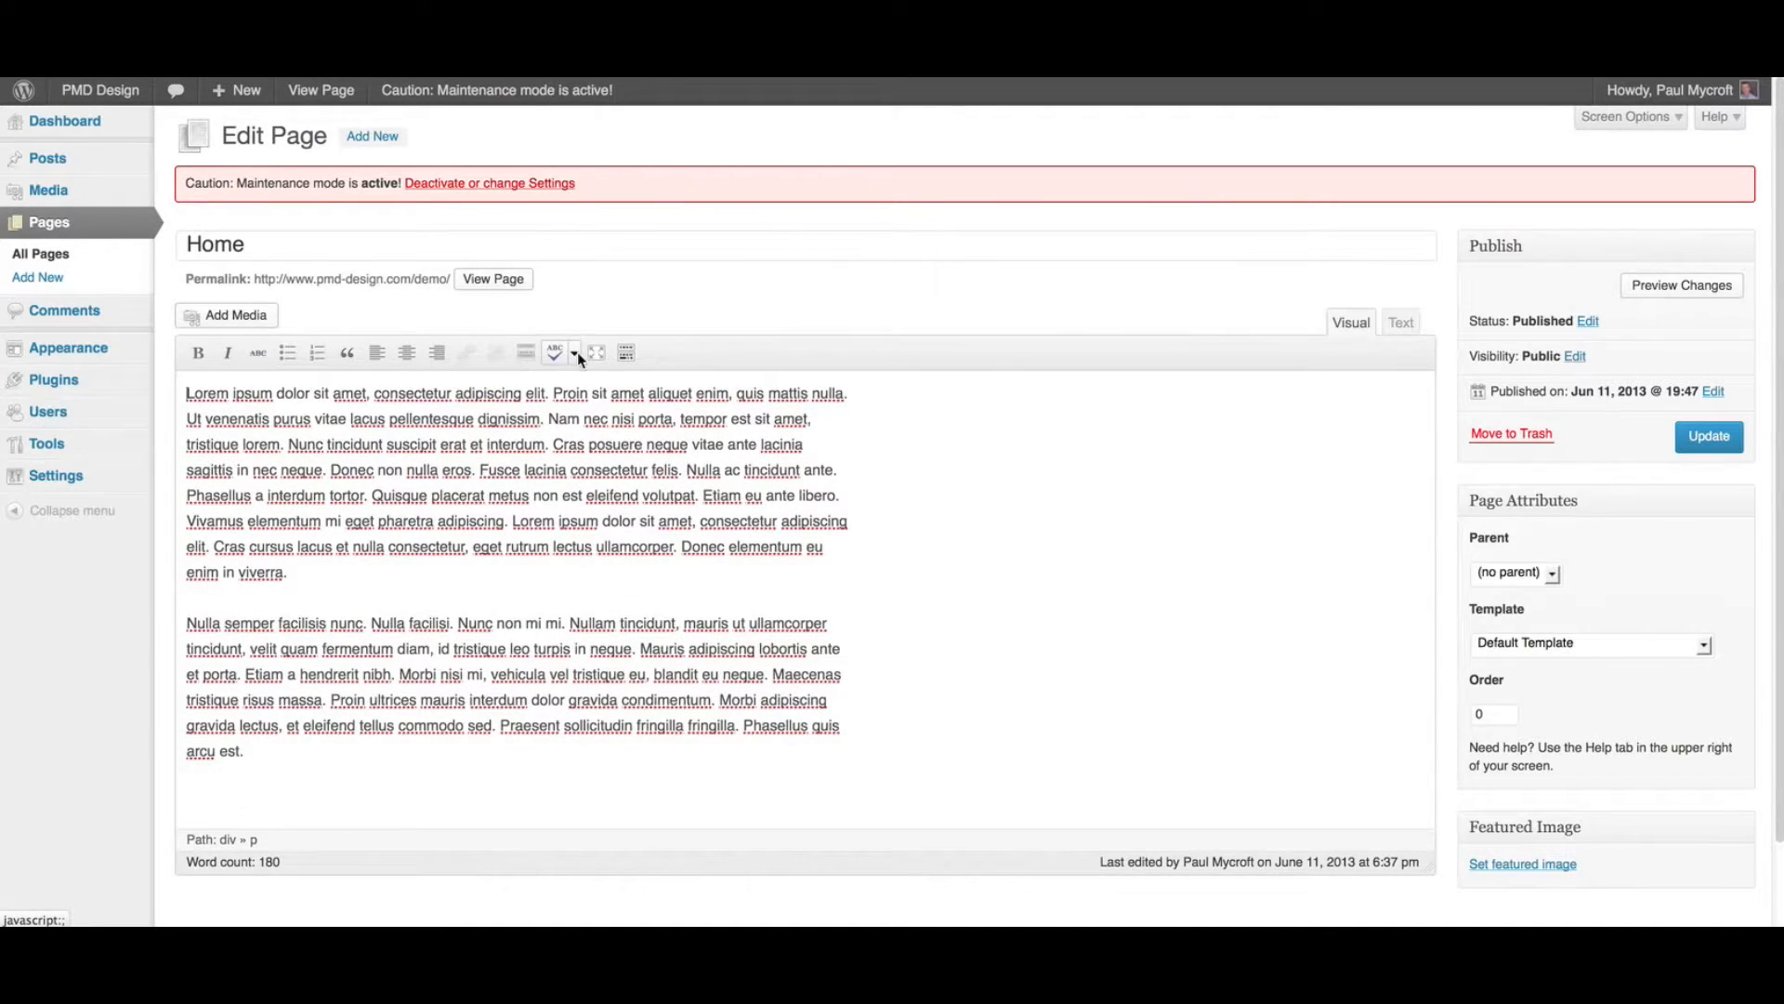
pyautogui.click(625, 354)
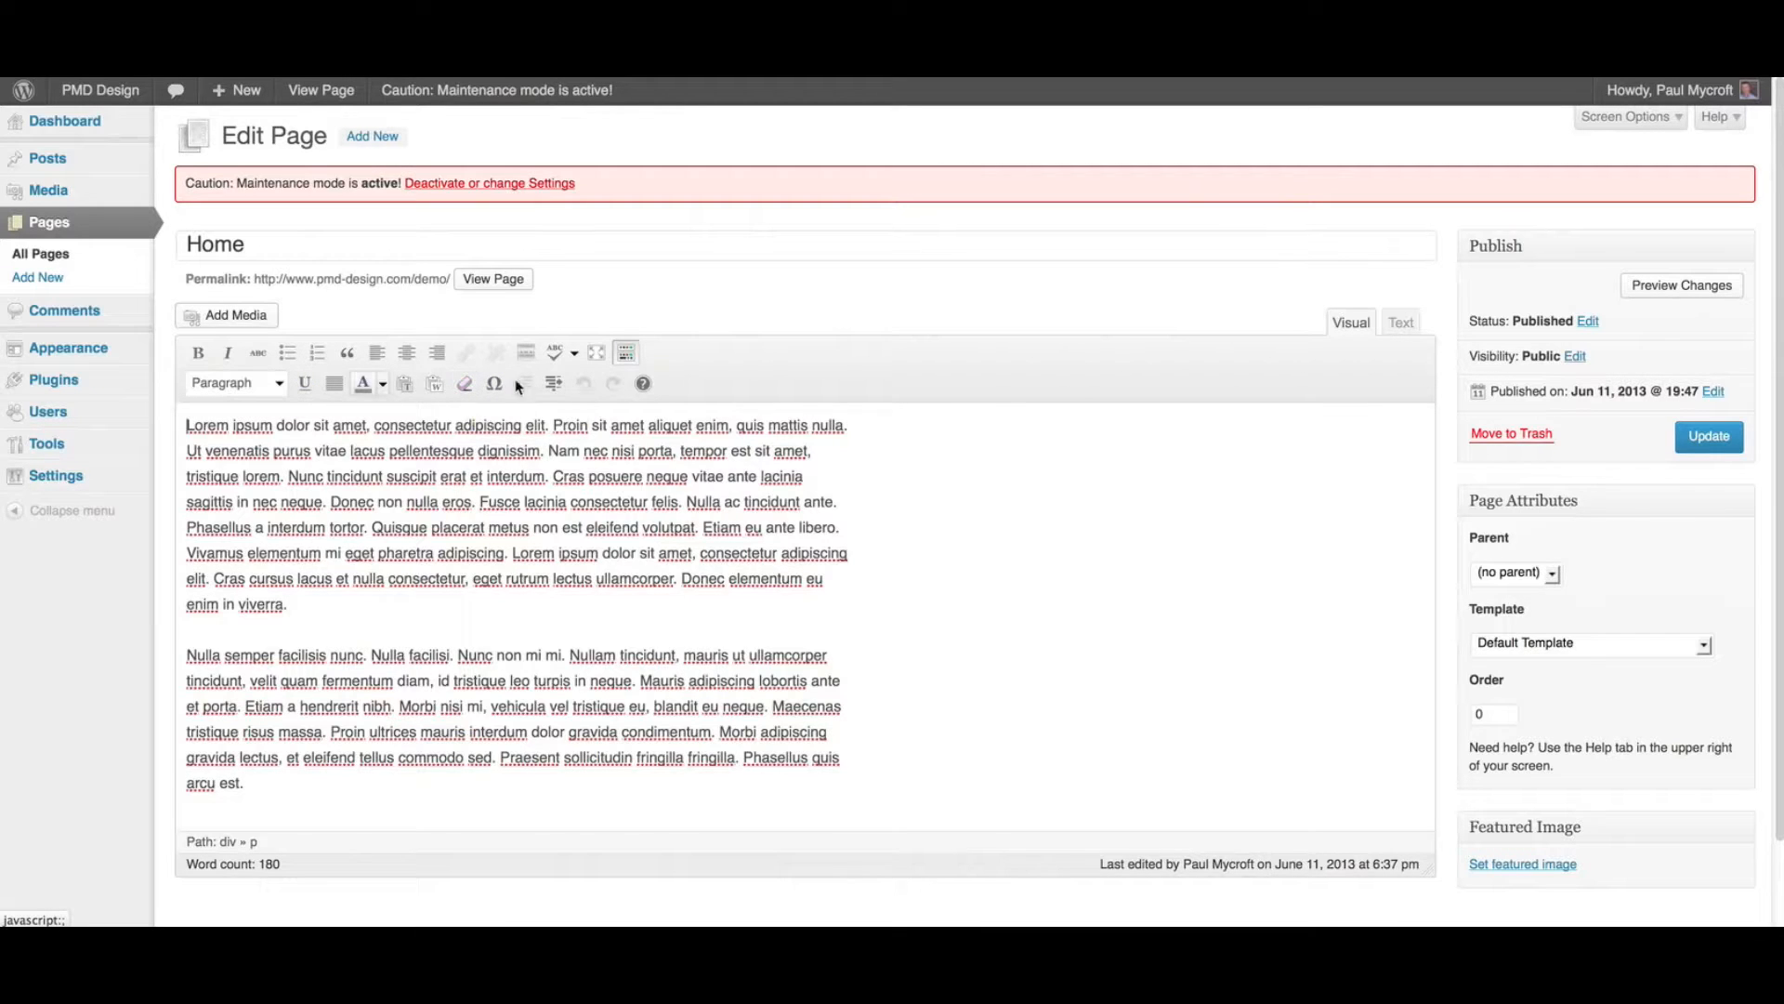
# Step: Start adding media at the beginning of the Home page text and check the size options for the beach toys image
pyautogui.click(185, 425)
pyautogui.click(230, 317)
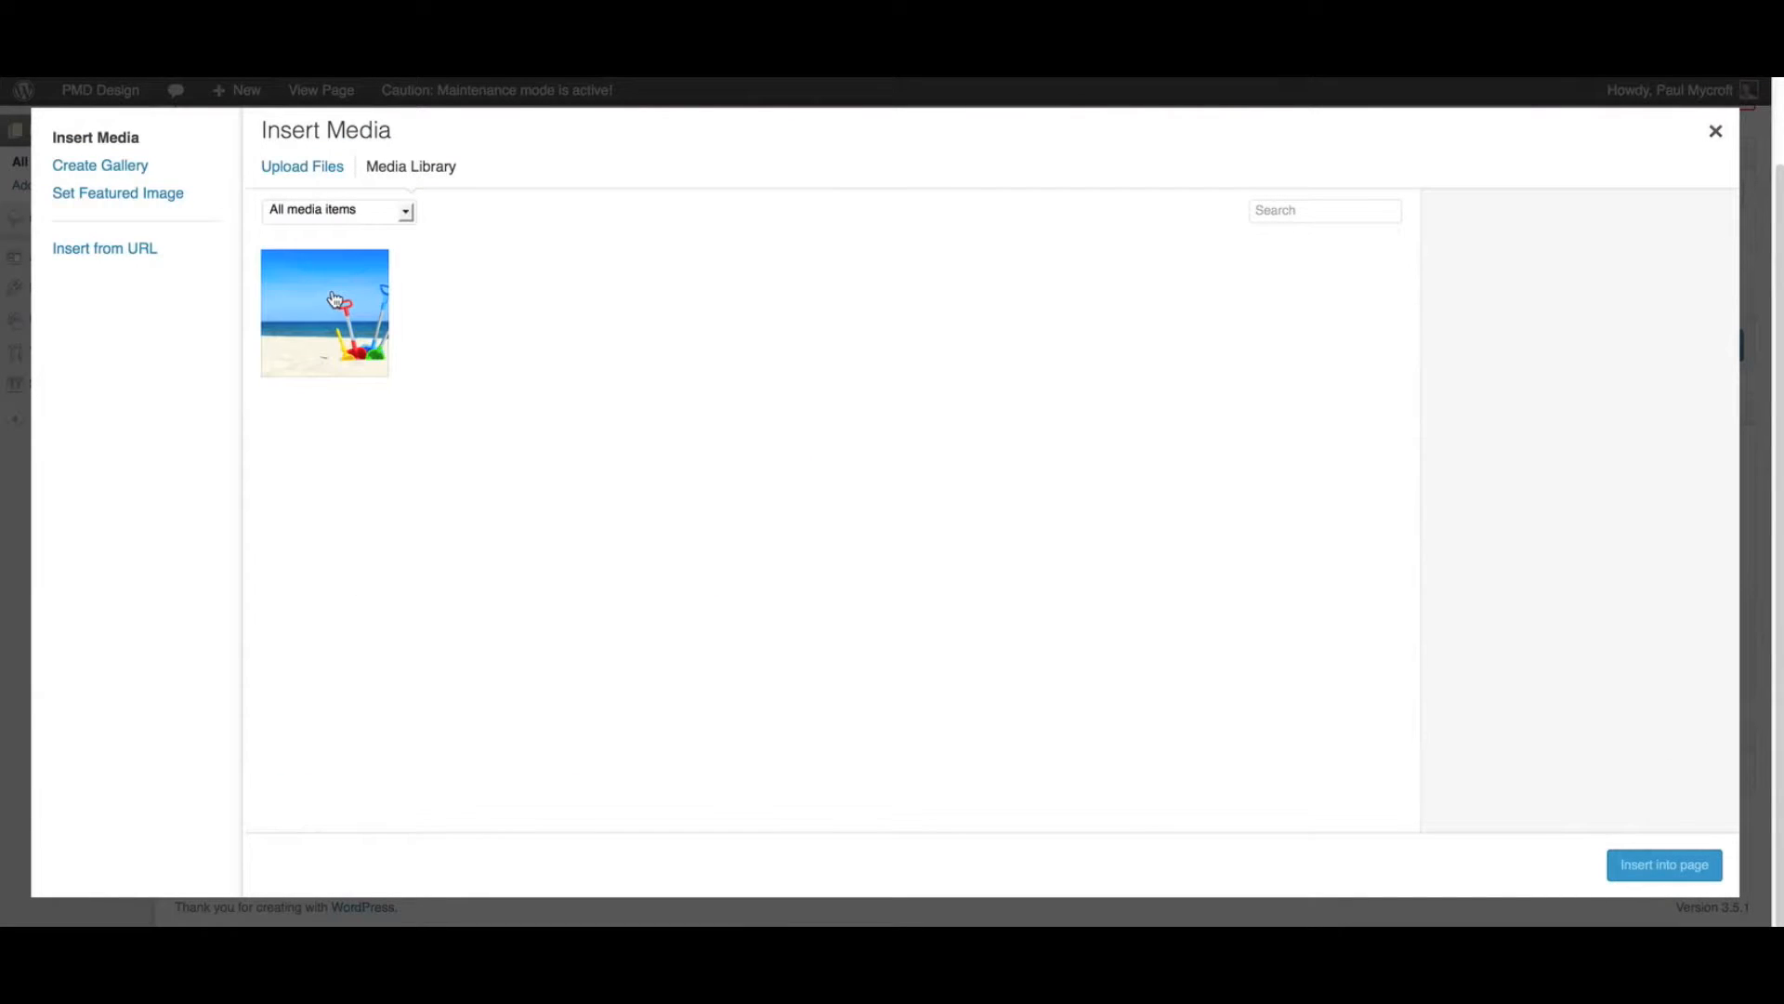
pyautogui.click(336, 299)
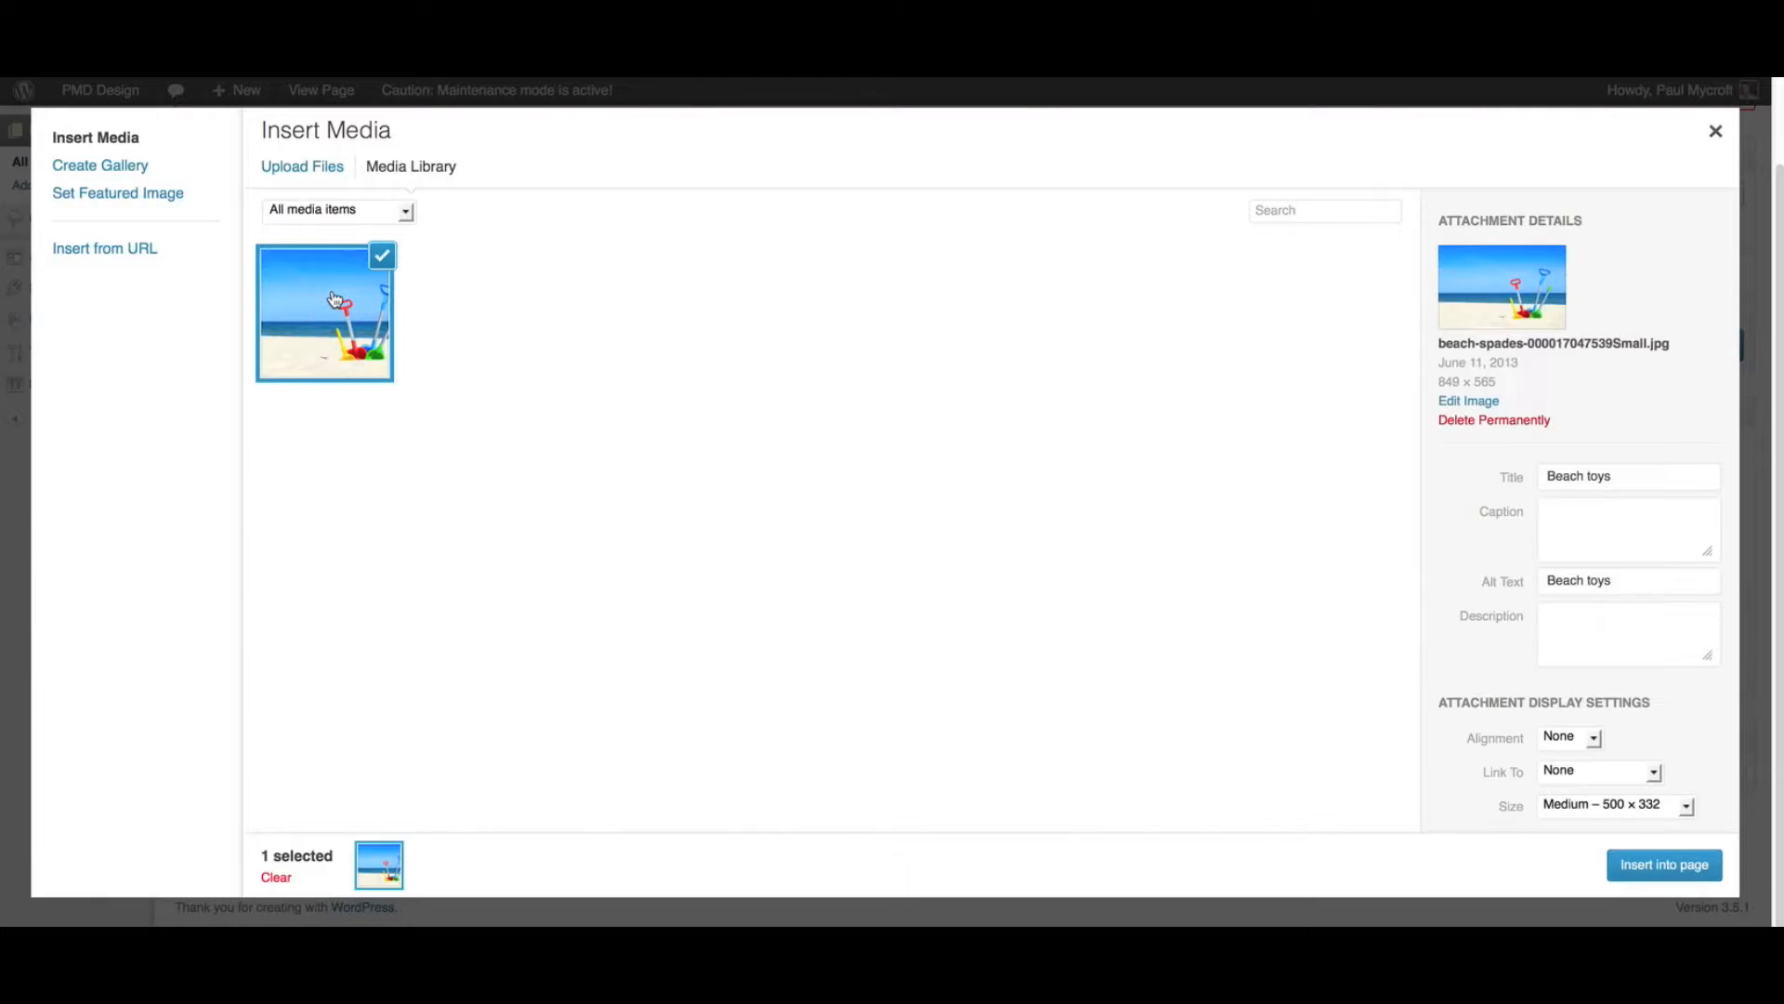
pyautogui.click(1622, 806)
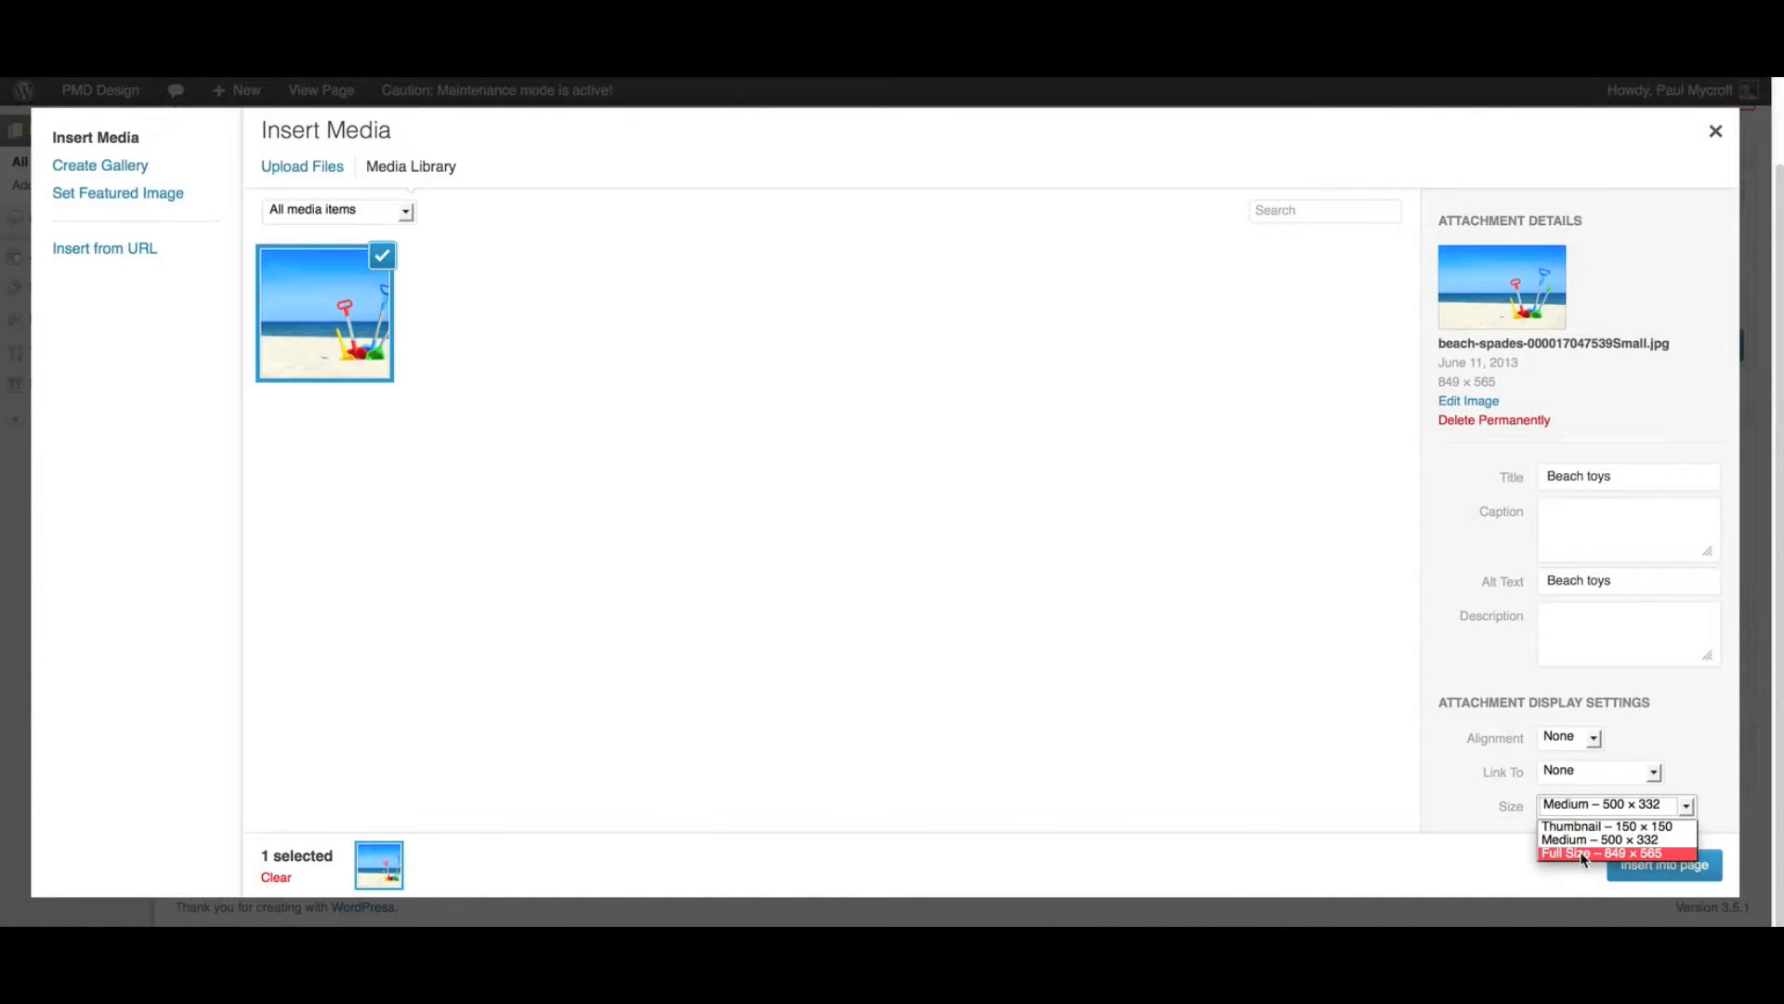
pyautogui.click(1456, 767)
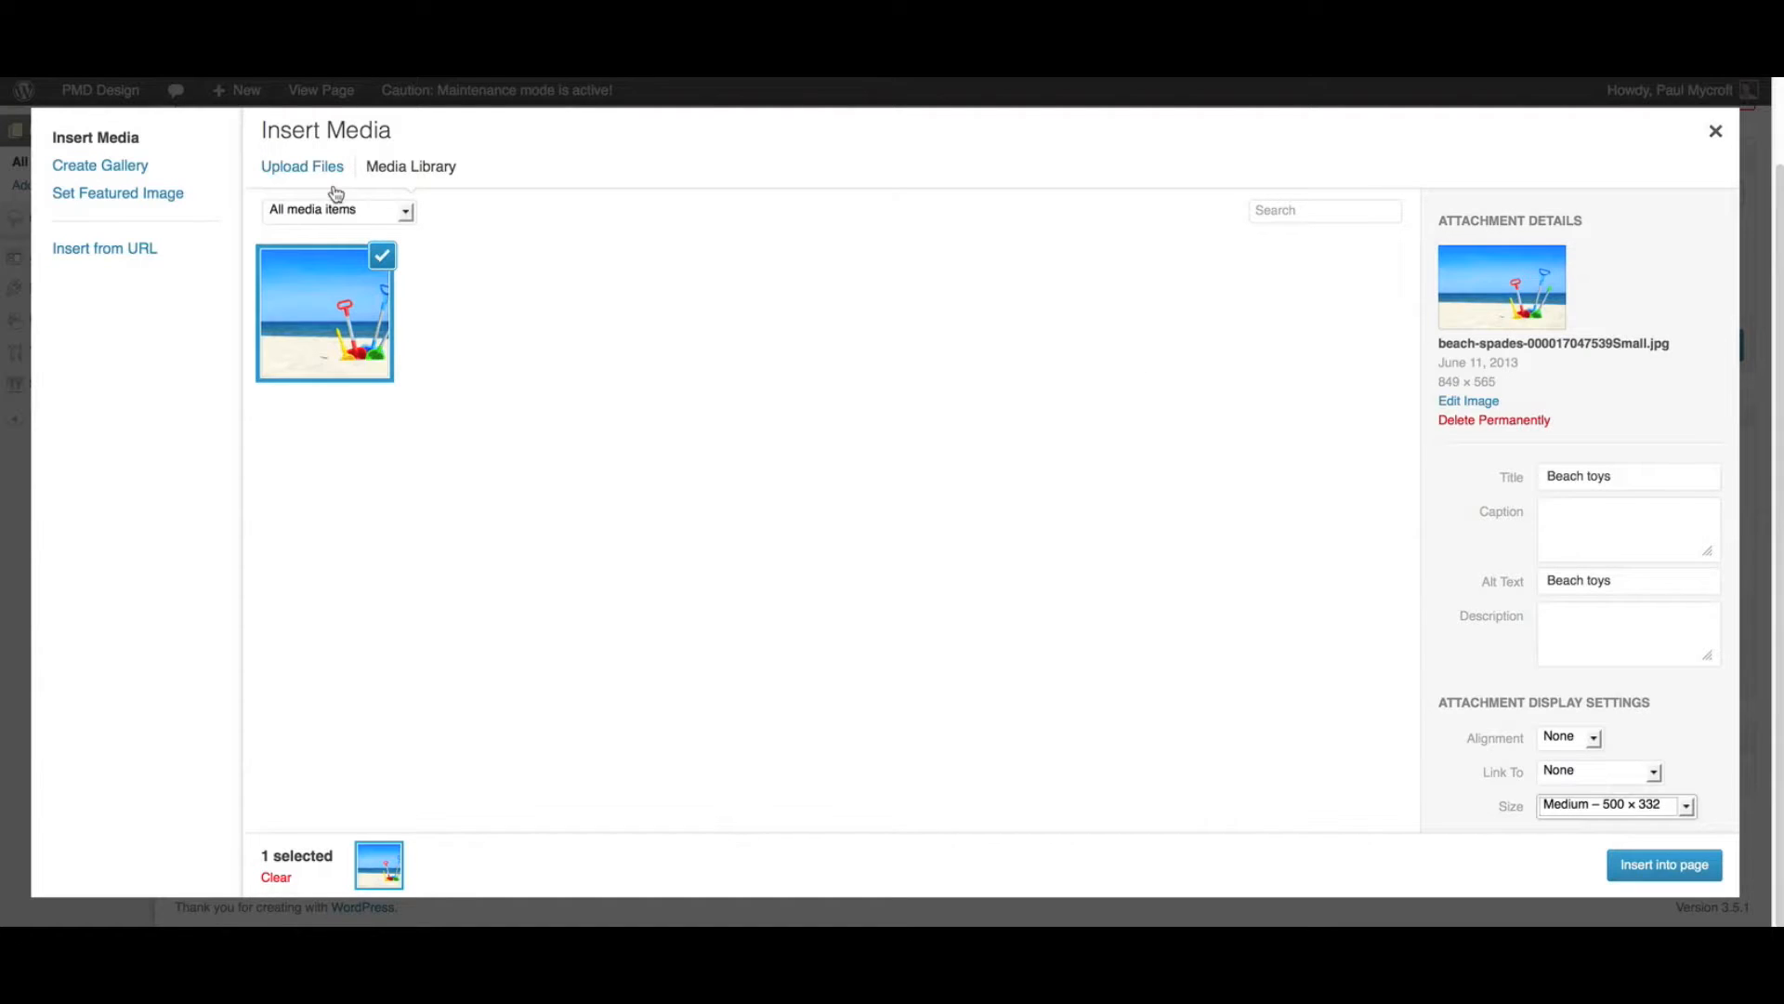
pyautogui.click(307, 168)
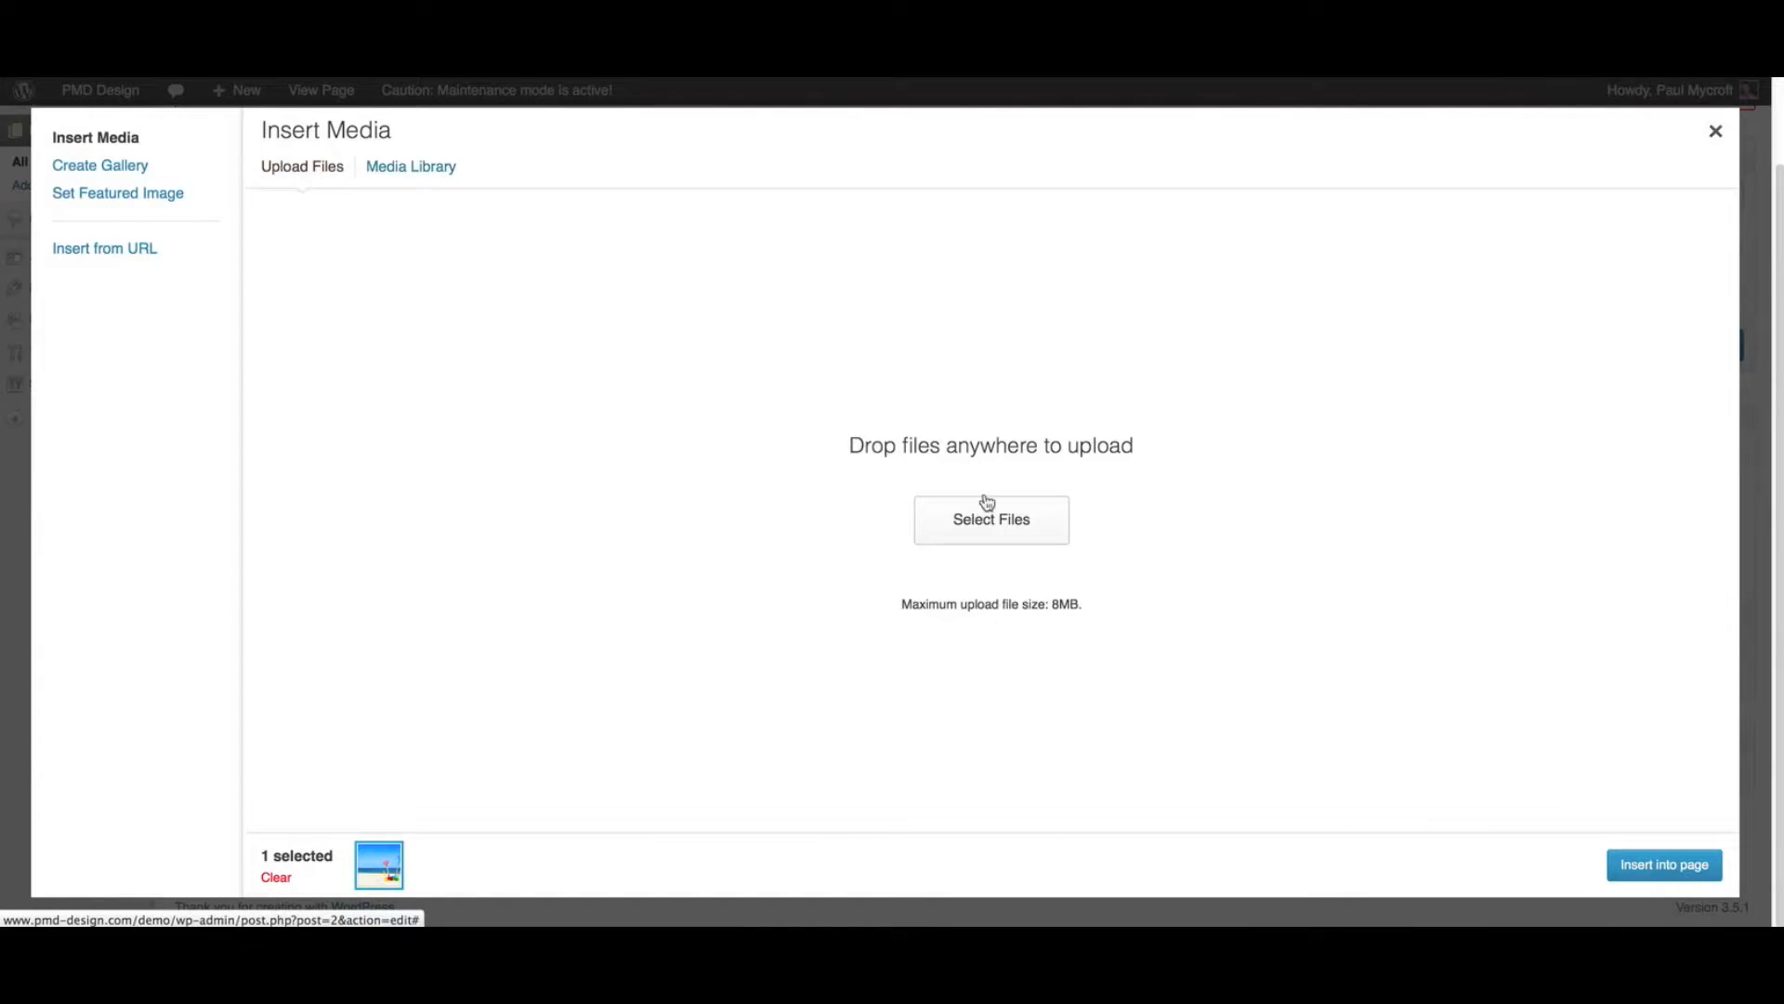
pyautogui.click(1030, 519)
pyautogui.doubleClick(845, 407)
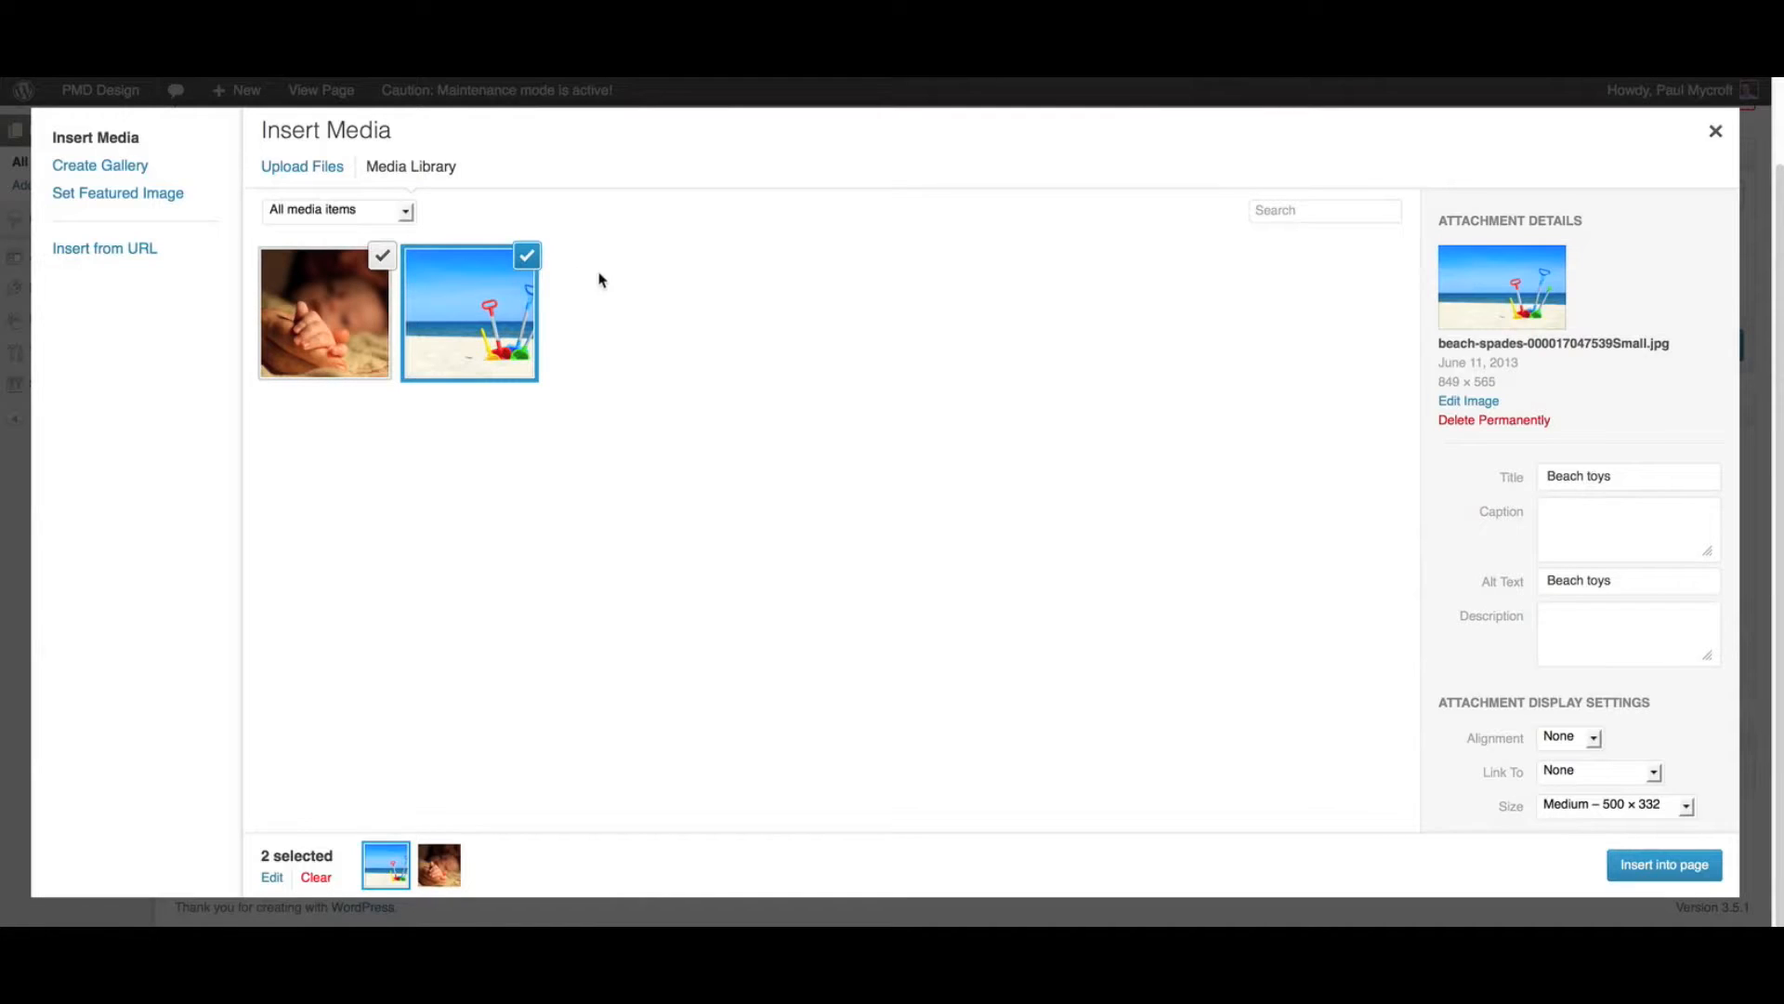
pyautogui.click(530, 263)
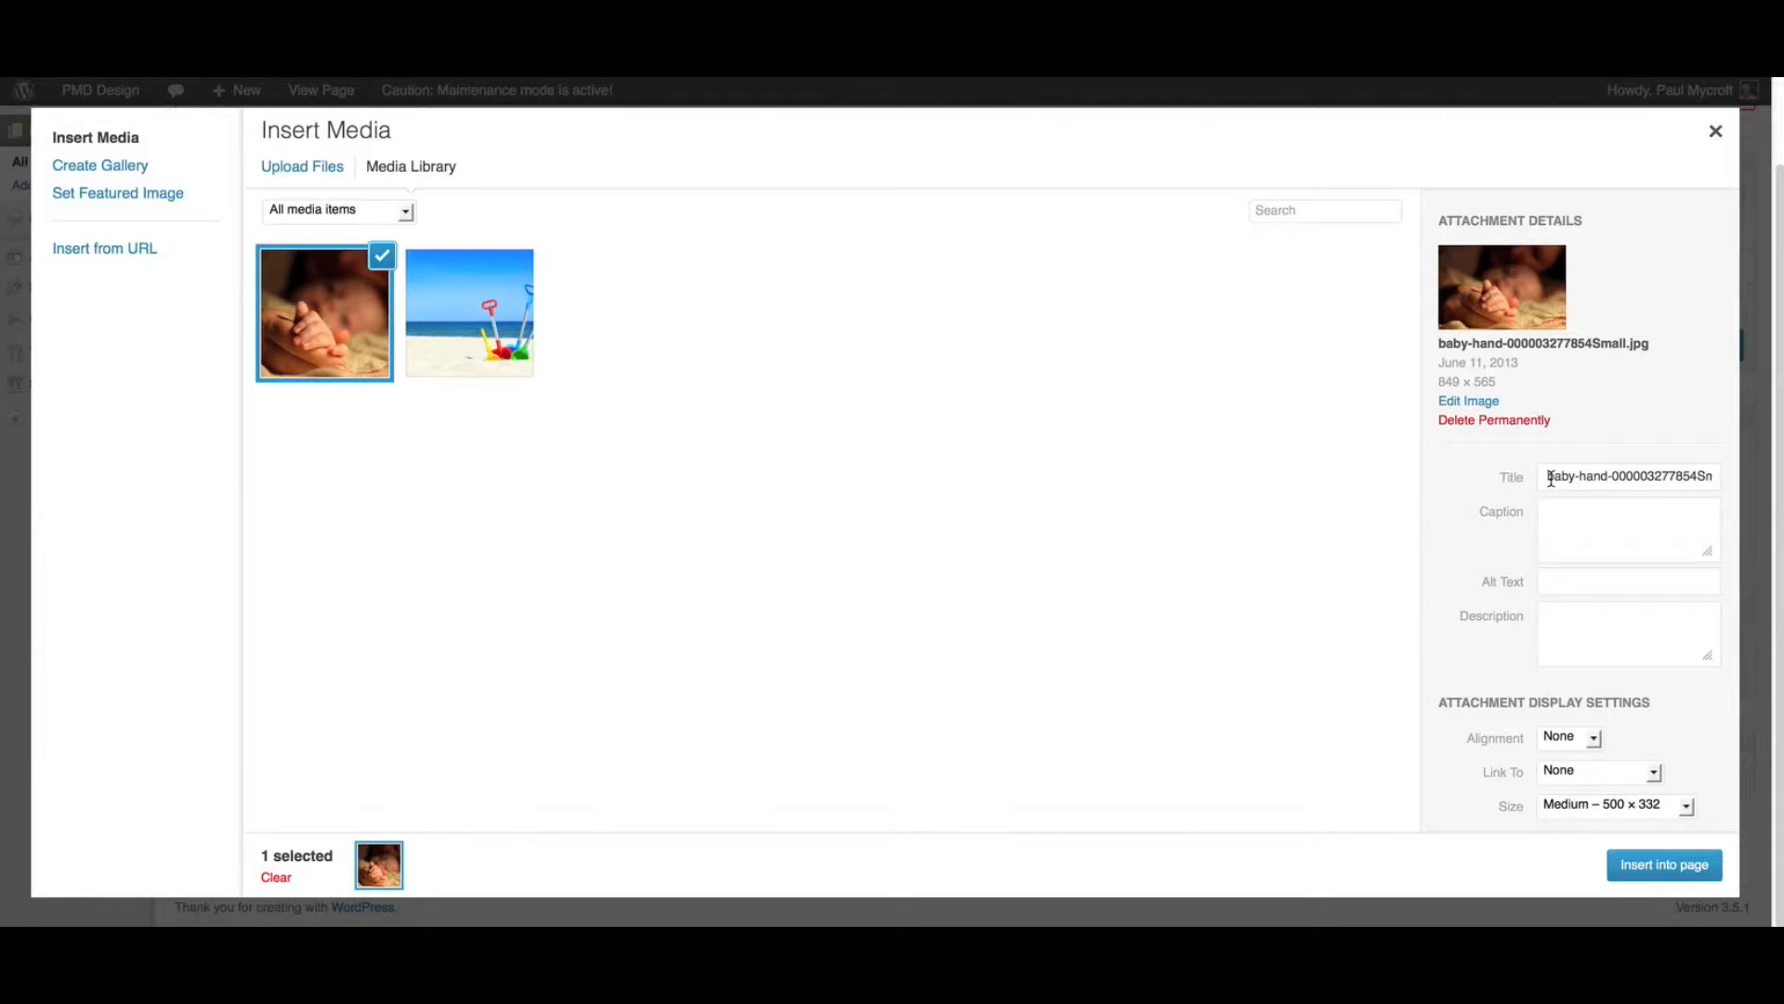
# Step: Search the media library for "baby" and clear the search
pyautogui.moveTo(1550, 478); pyautogui.dragTo(1725, 474)
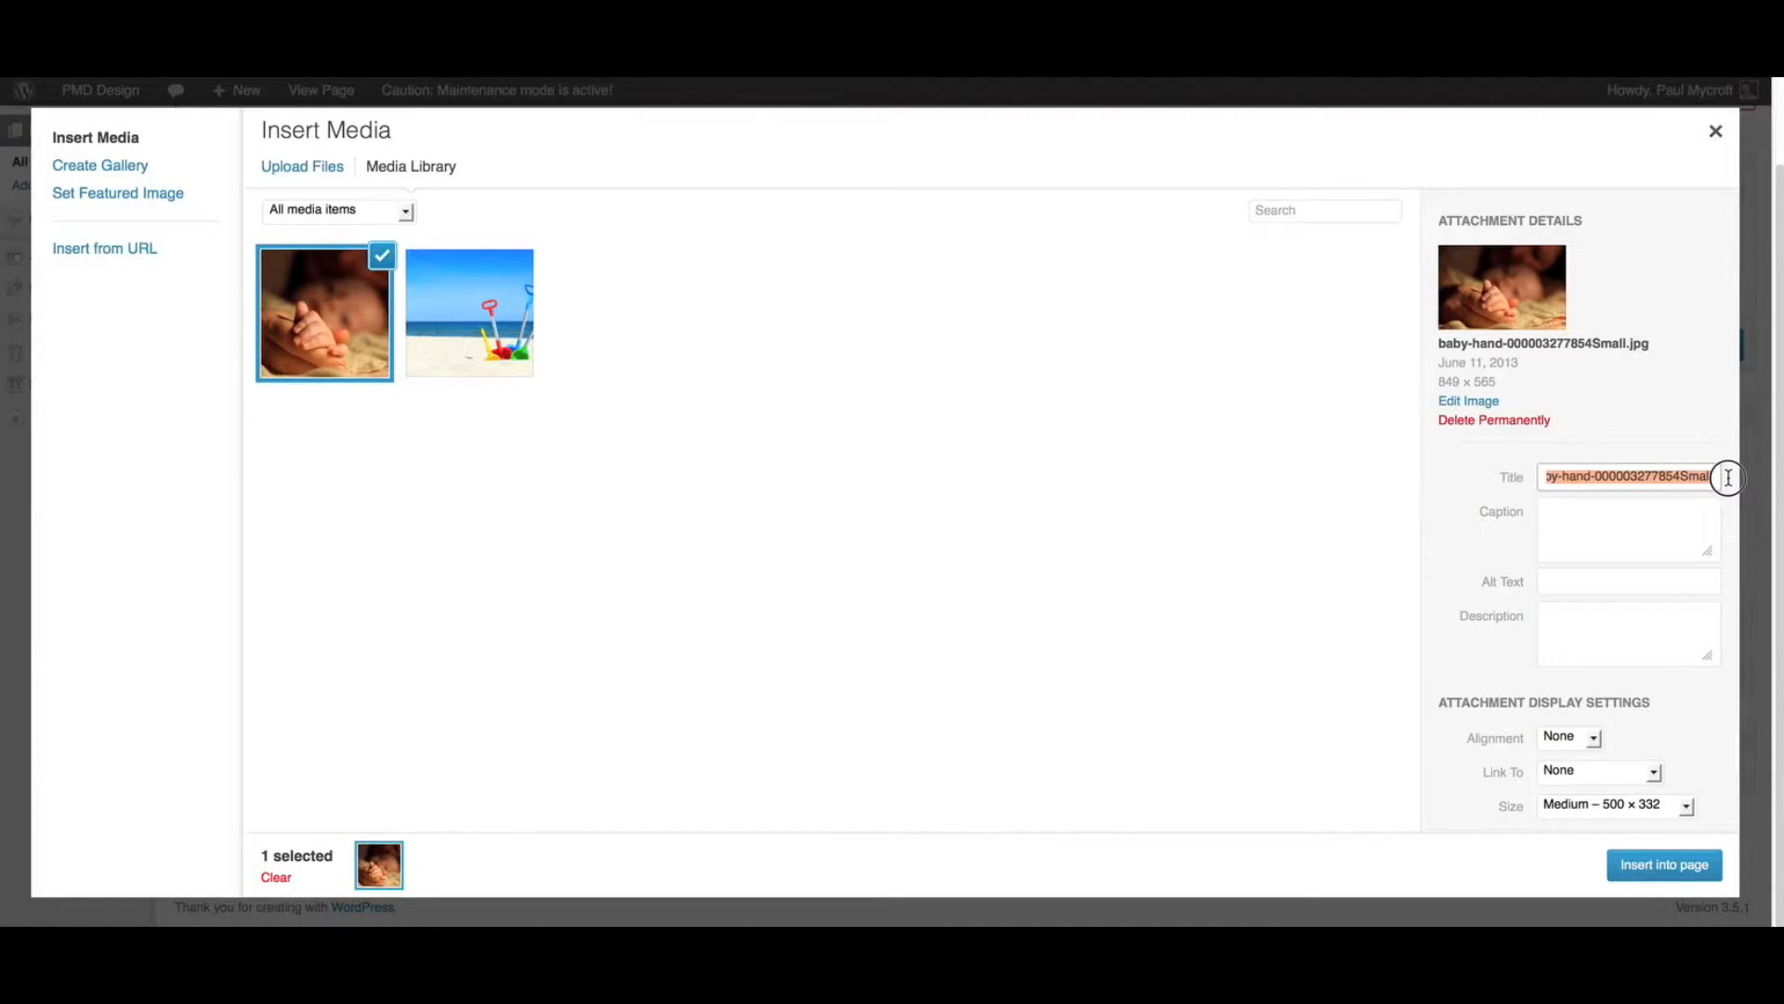
pyautogui.click(1590, 477)
pyautogui.doubleClick(1558, 476)
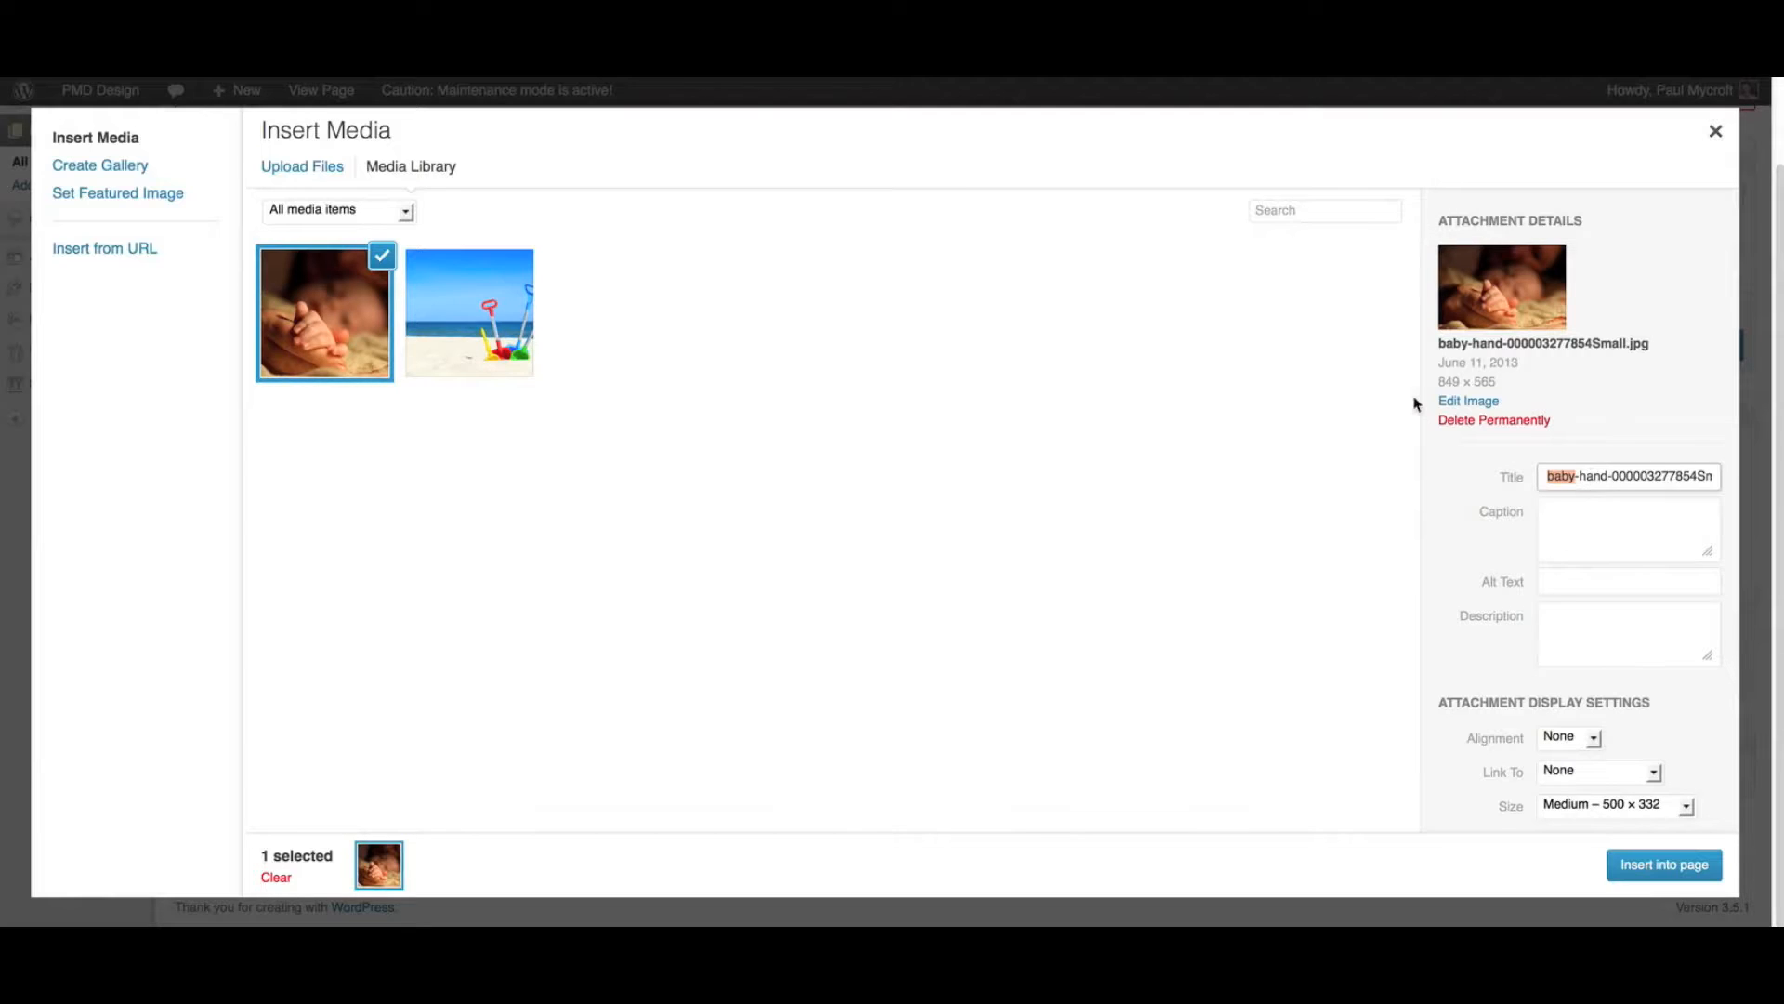
pyautogui.click(1280, 212)
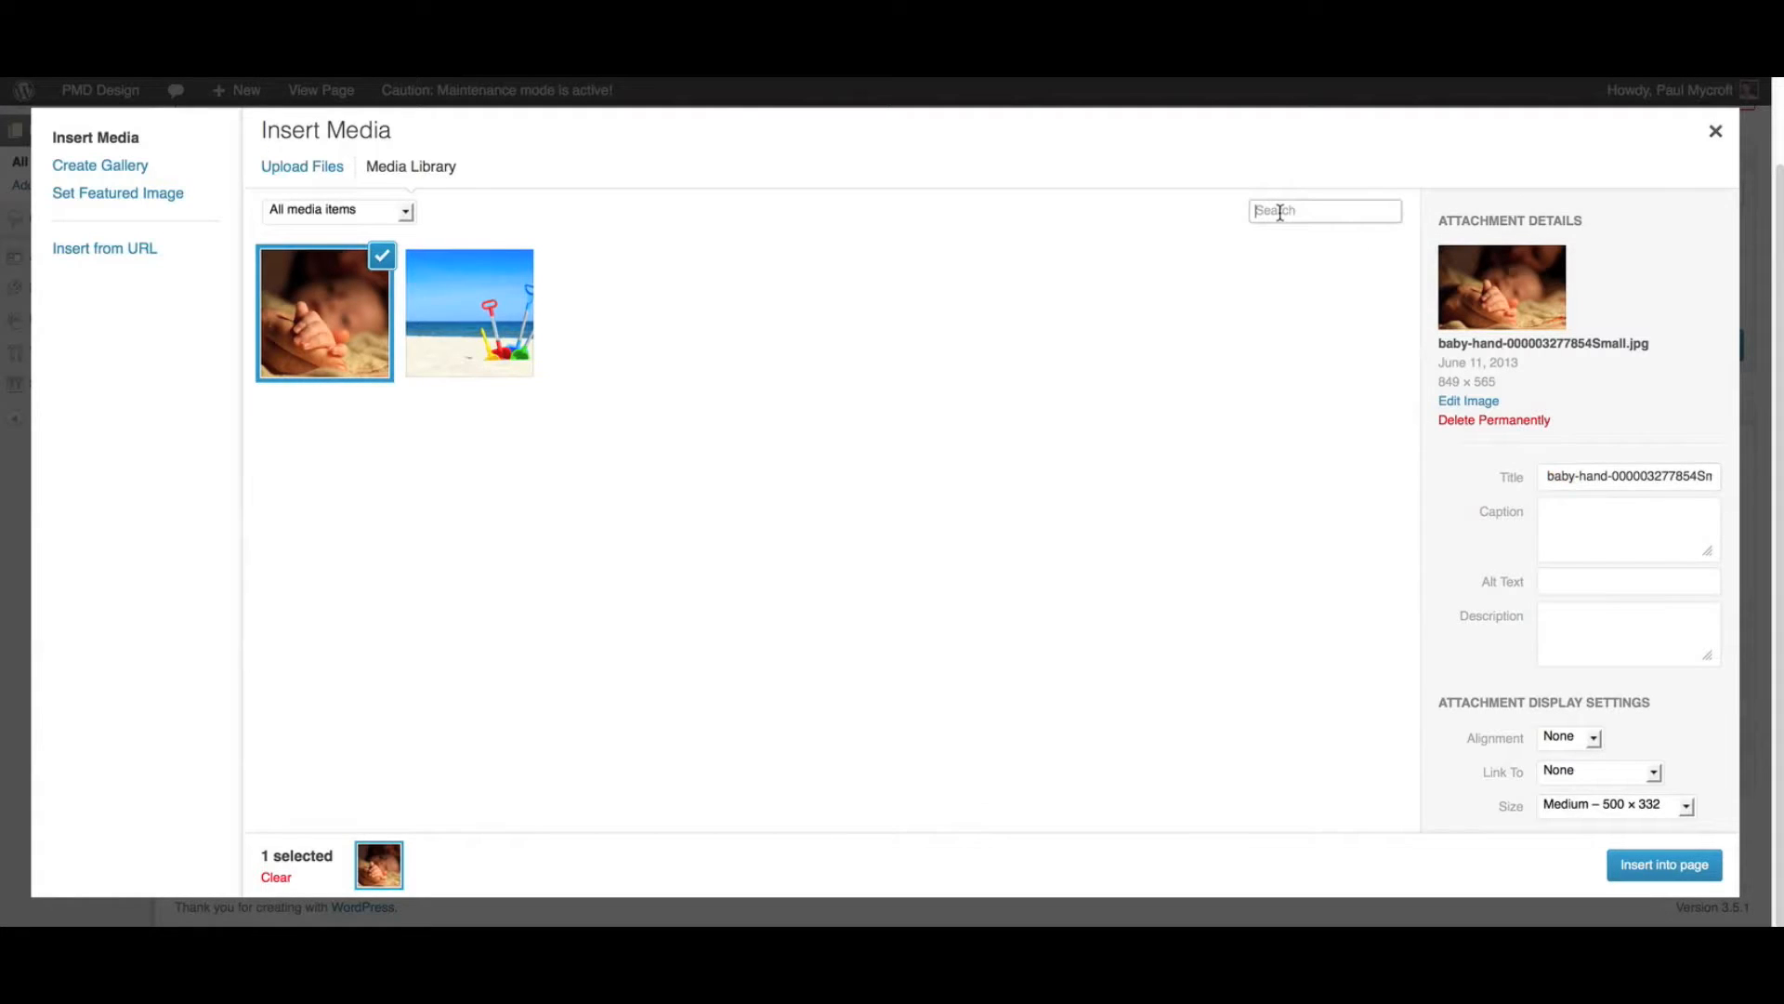
pyautogui.write('baby')
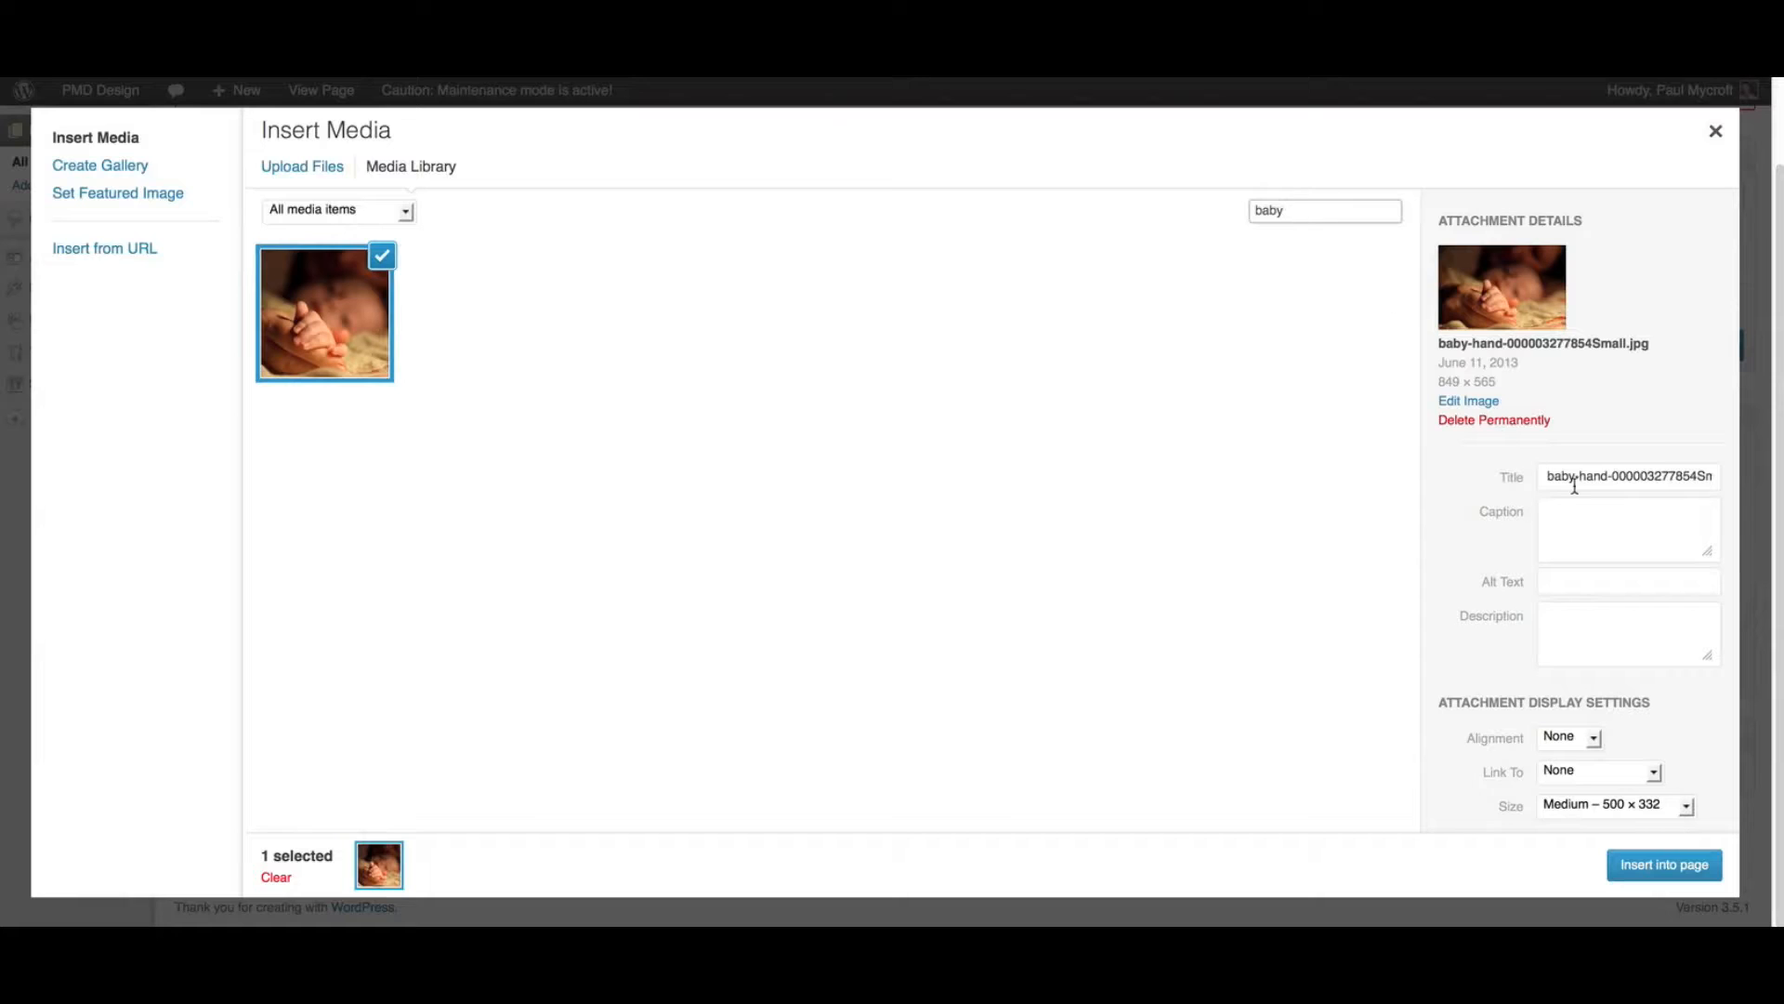
pyautogui.moveTo(1576, 476); pyautogui.dragTo(1539, 472)
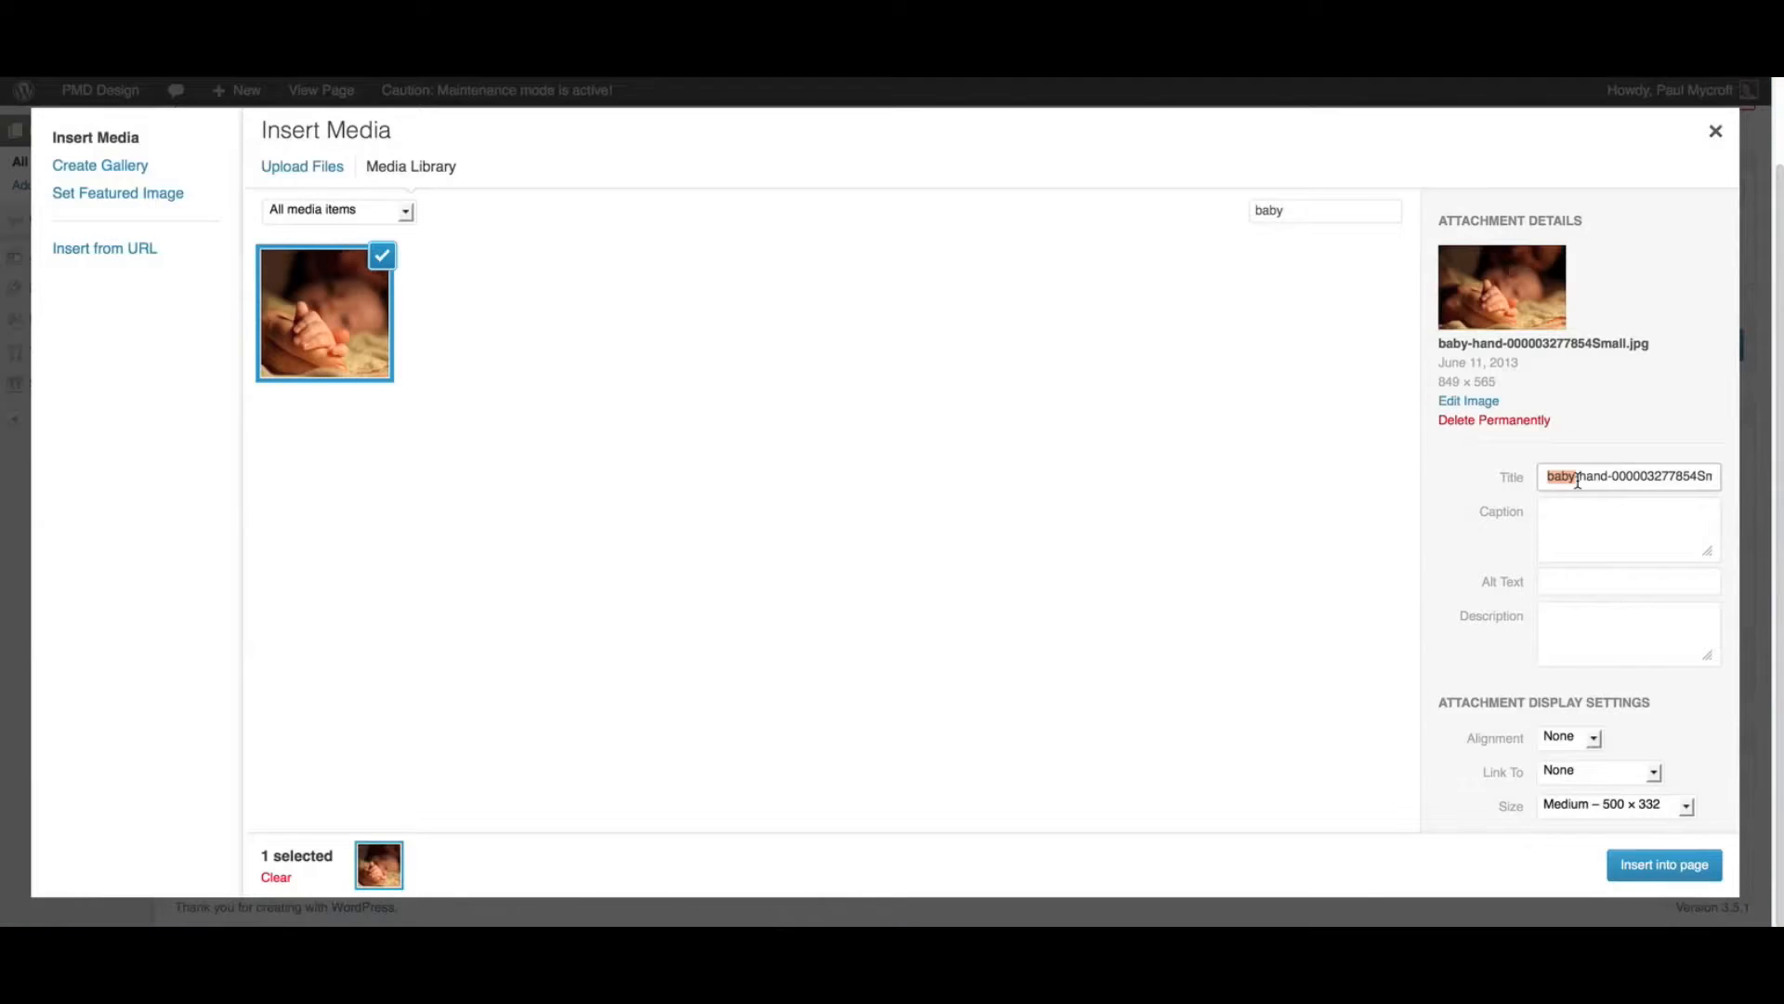
pyautogui.click(1572, 476)
pyautogui.moveTo(1303, 211); pyautogui.dragTo(1236, 216)
pyautogui.press('BackSpace')
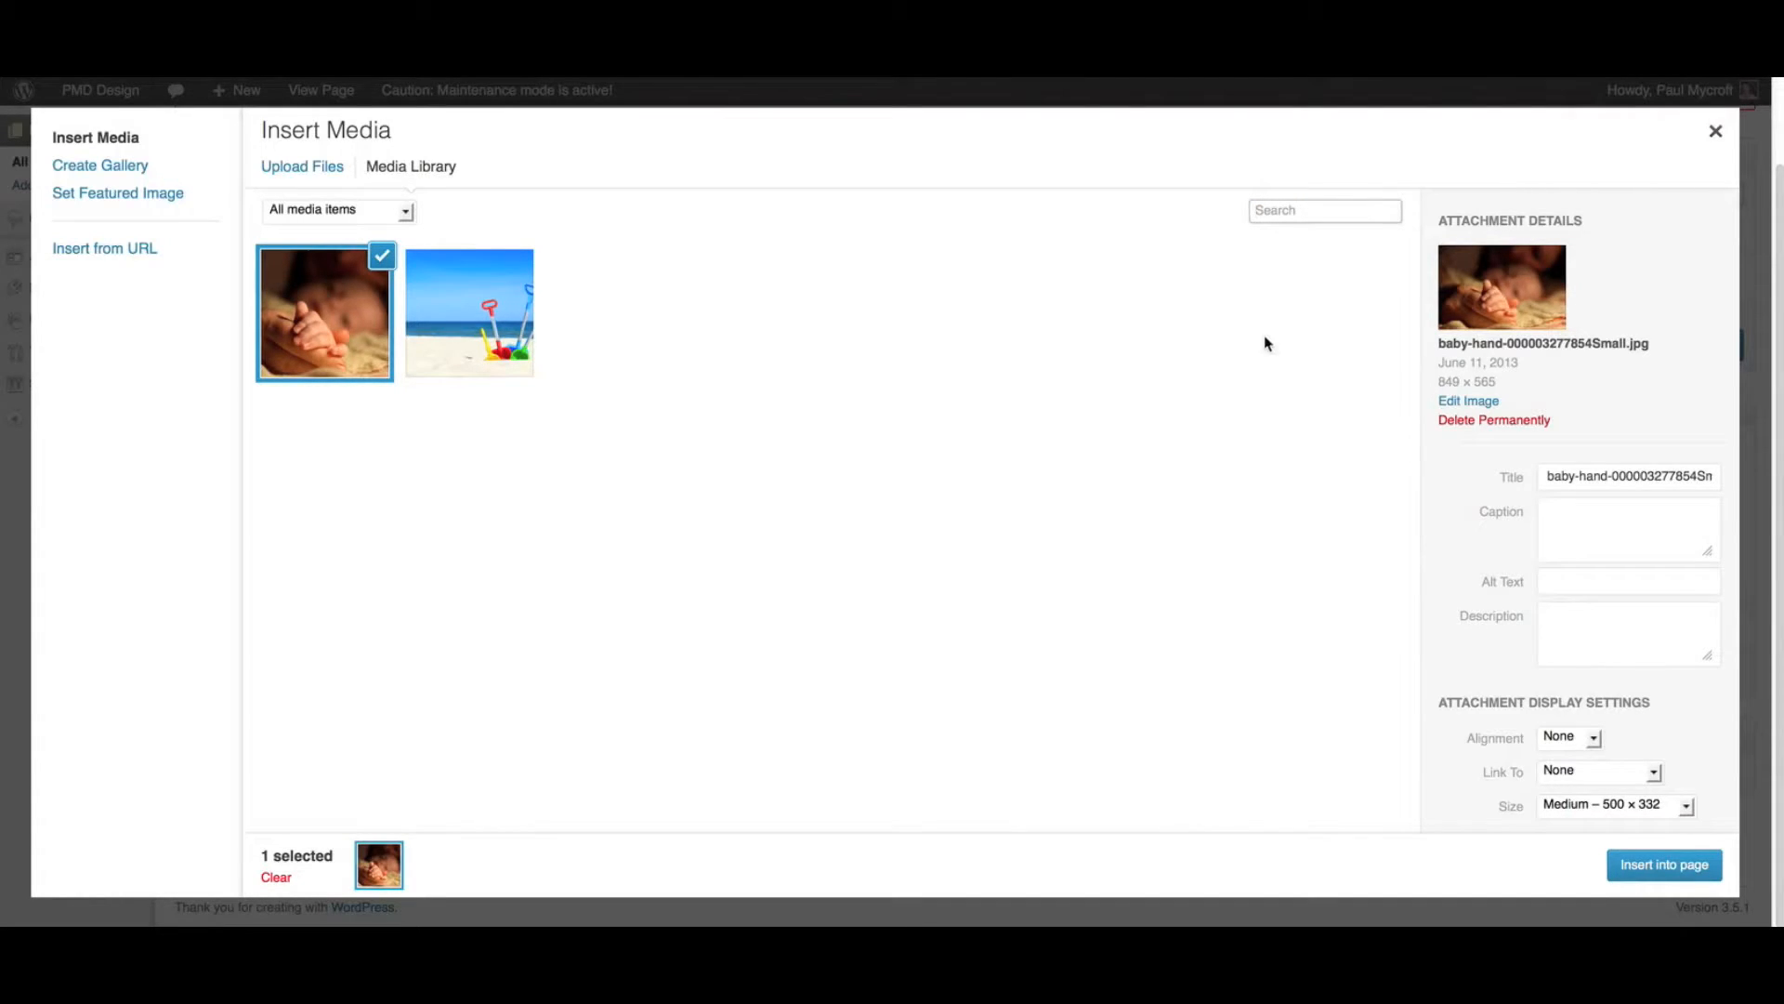
# Step: Set the baby image's title to "Baby hand" and its caption to "Hey, who's this?"
pyautogui.tripleClick(1573, 476)
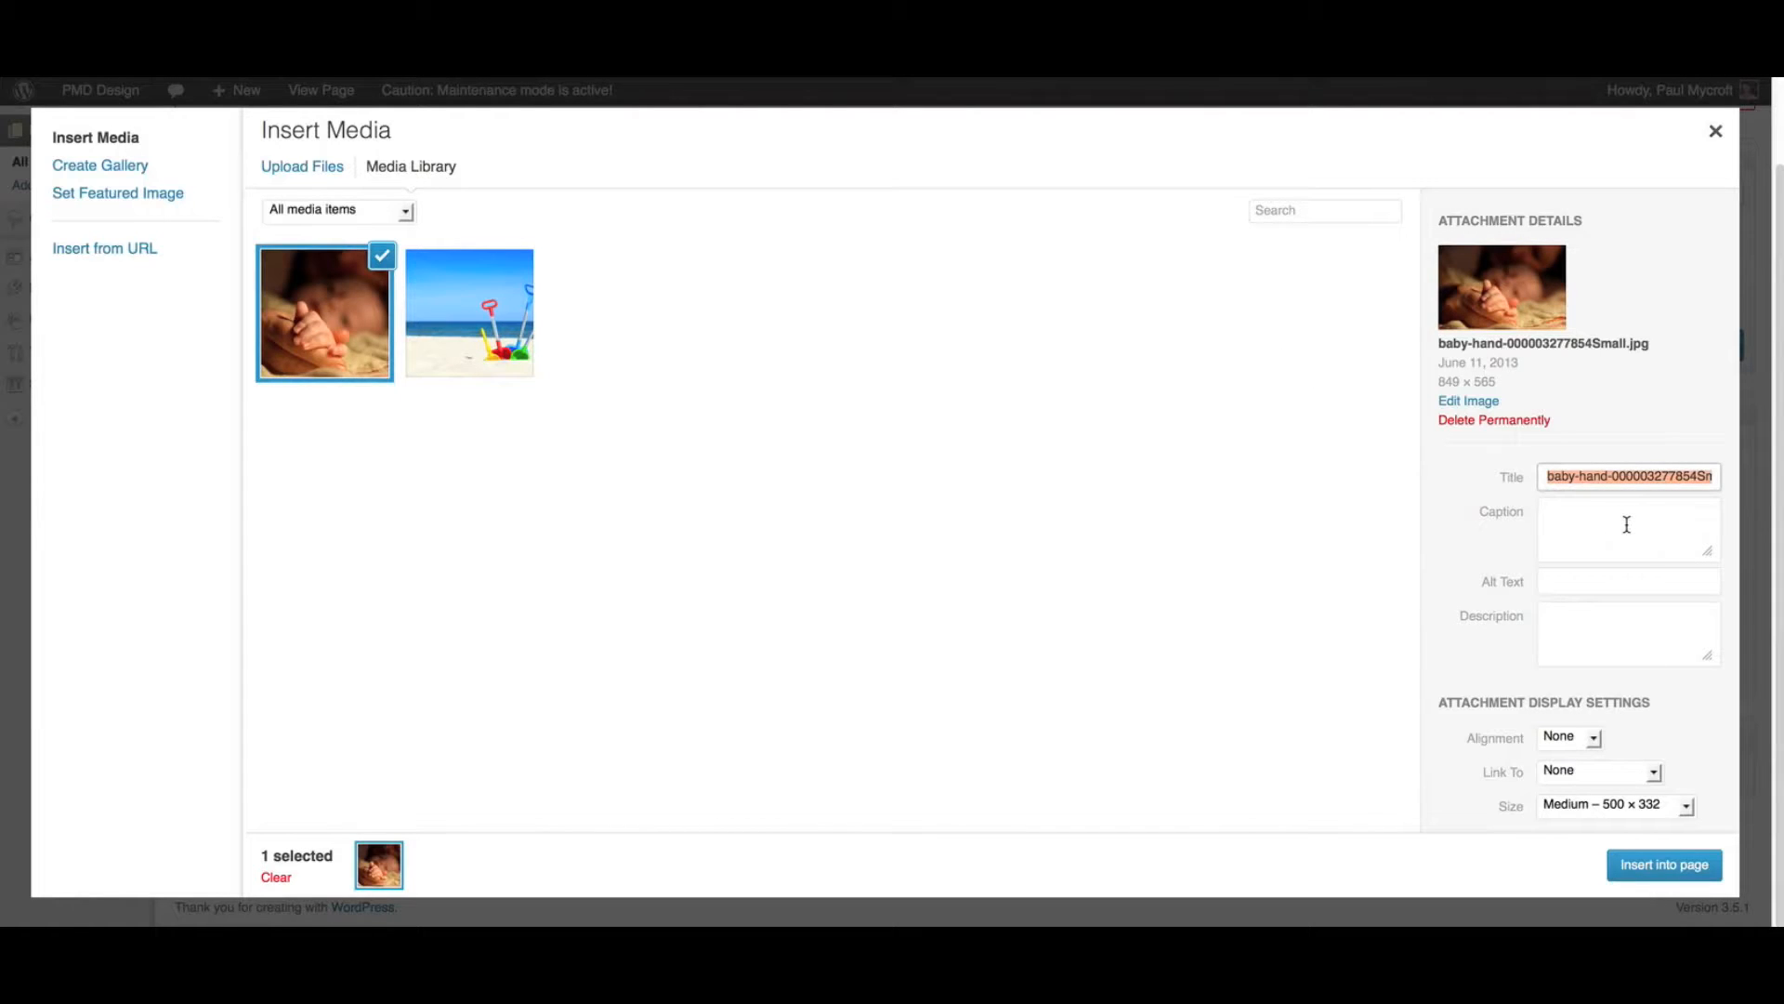
pyautogui.write('Baby hand')
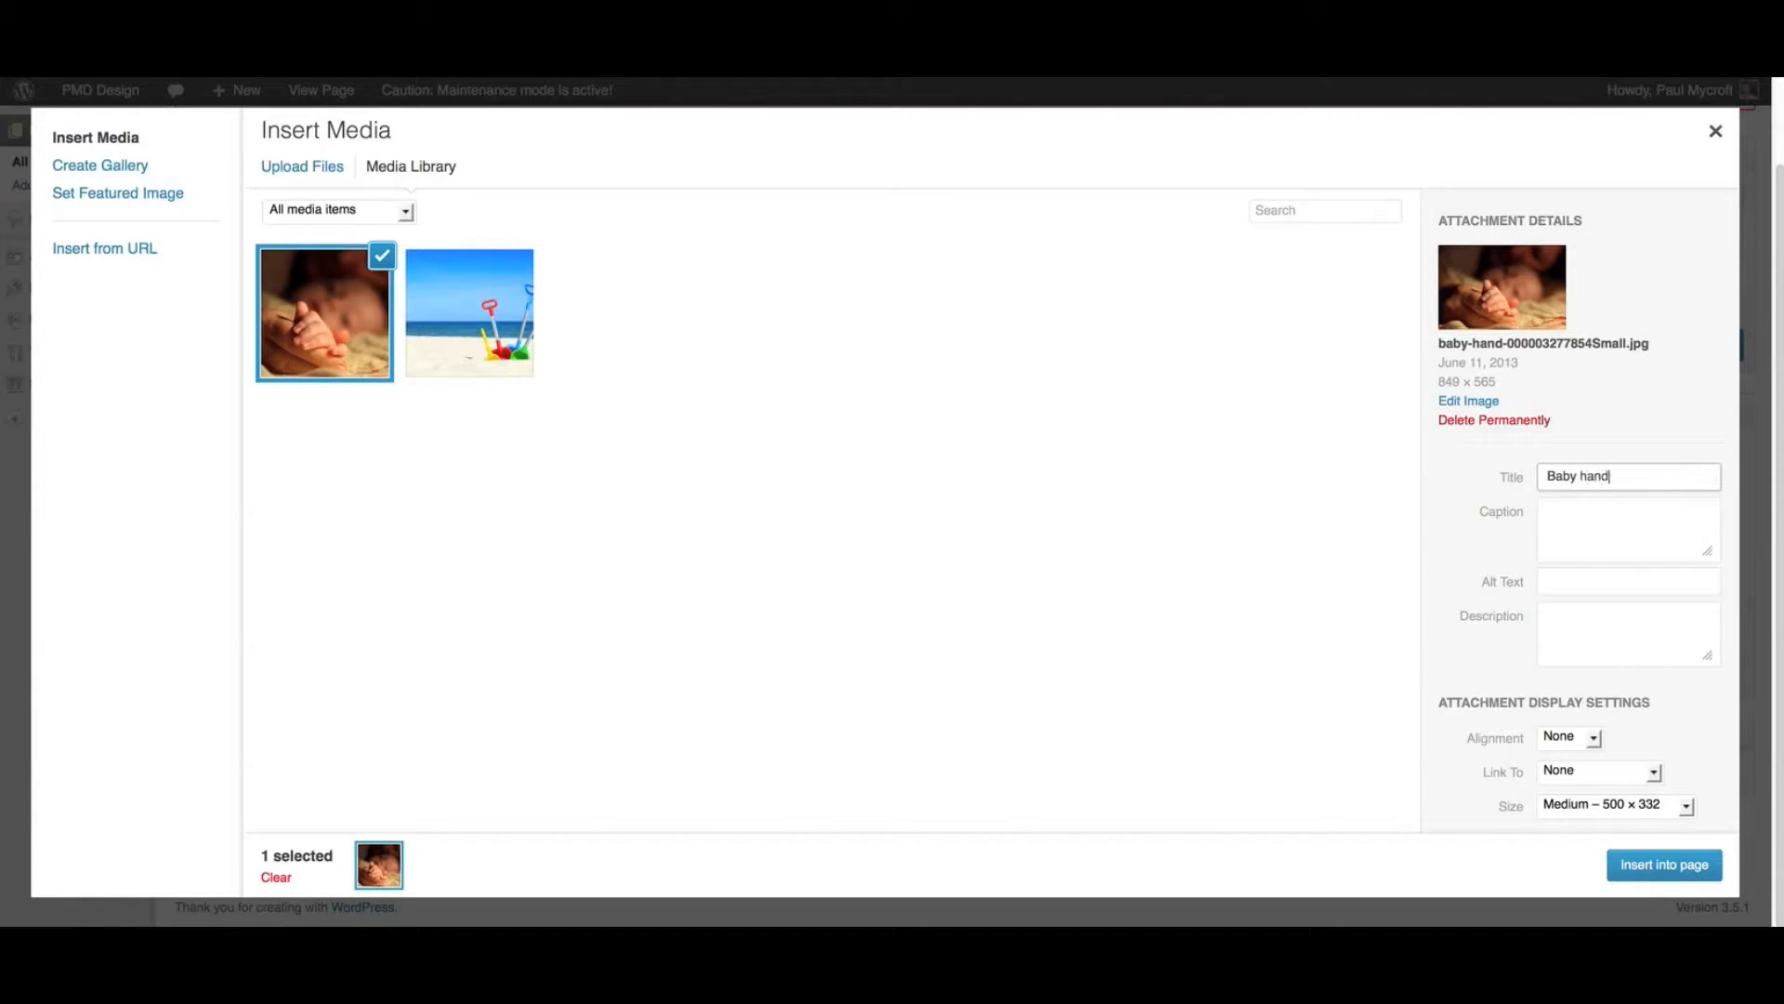
pyautogui.click(1566, 535)
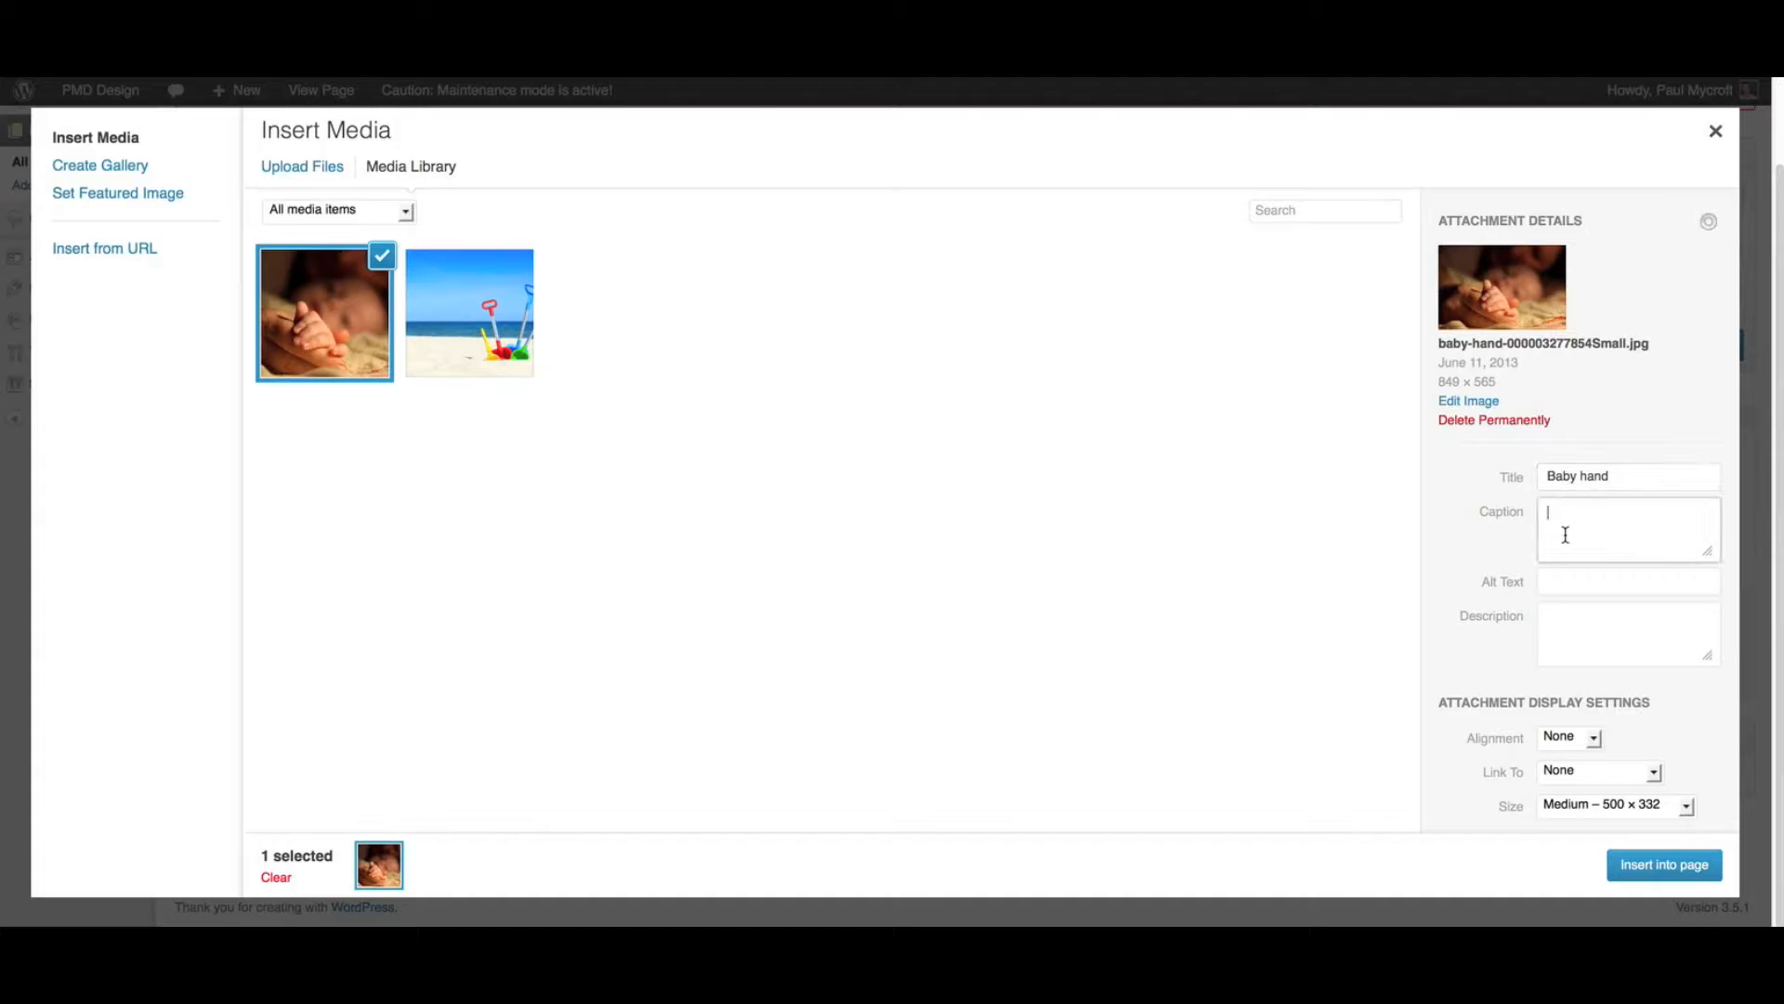
pyautogui.write("Hey, who's this?")
# Step: Set the baby image's alt text to "Baby hand photo" and its description to "Photo of new born in 2012."
pyautogui.click(1555, 583)
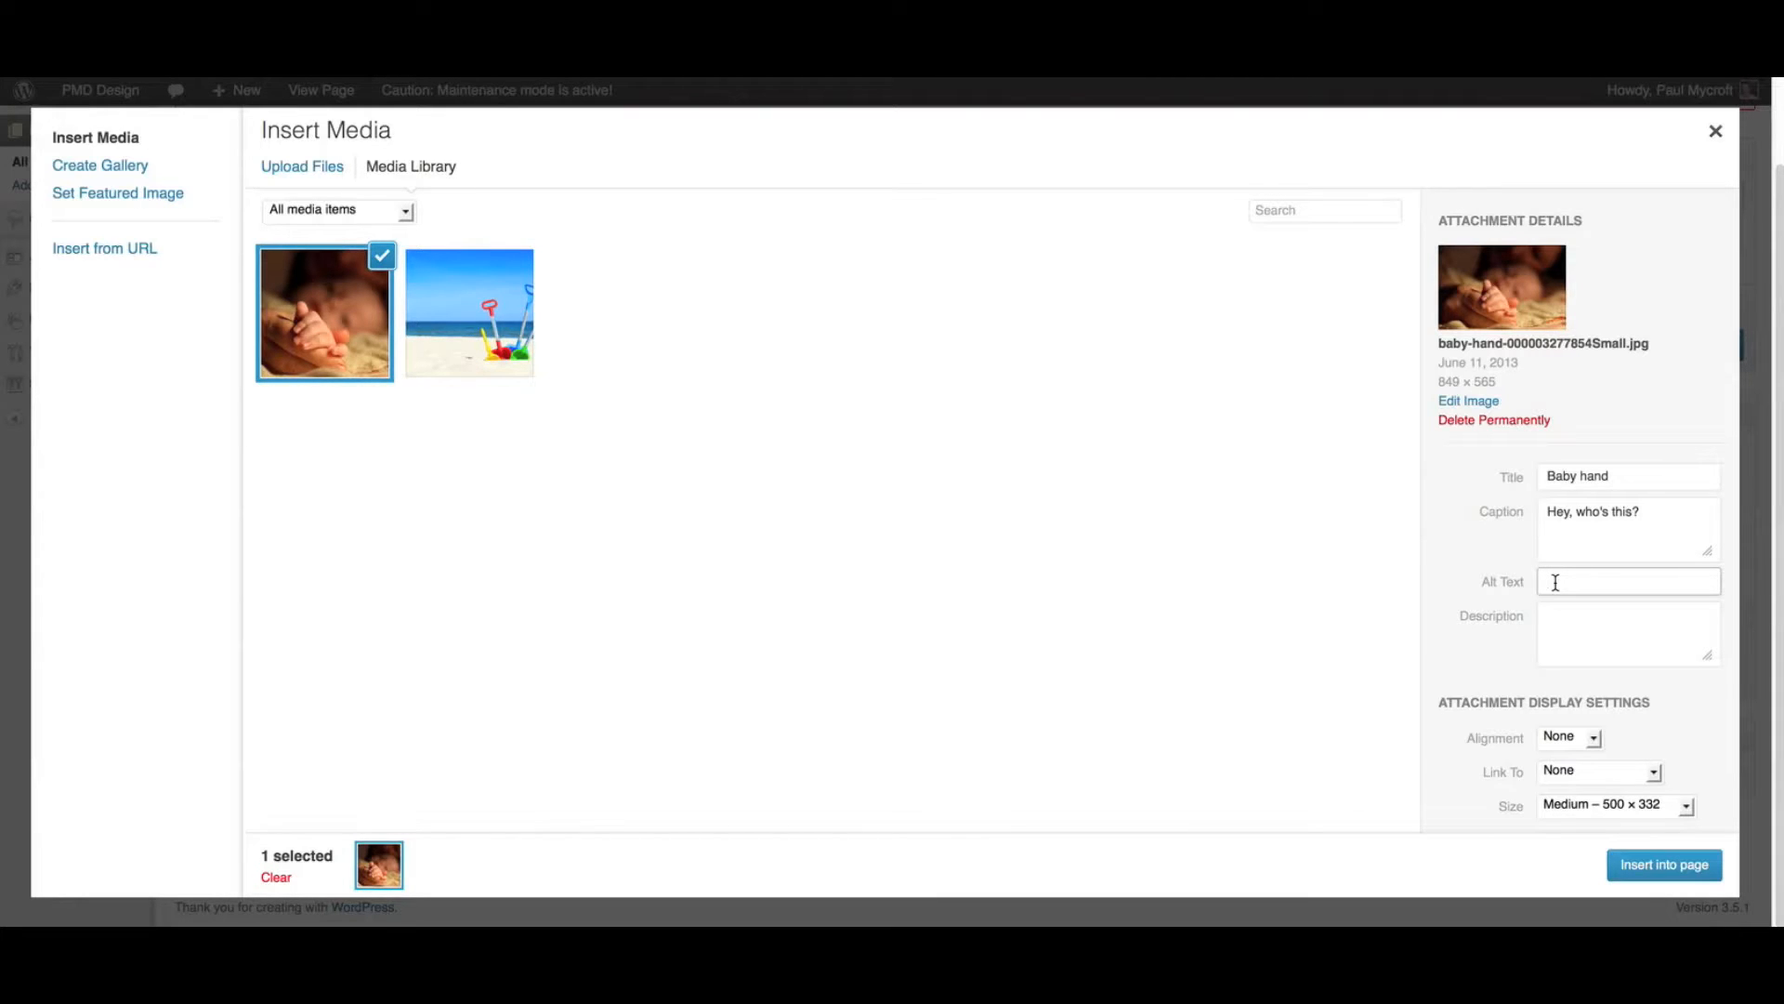
pyautogui.write('Baby hand photo')
pyautogui.click(1561, 618)
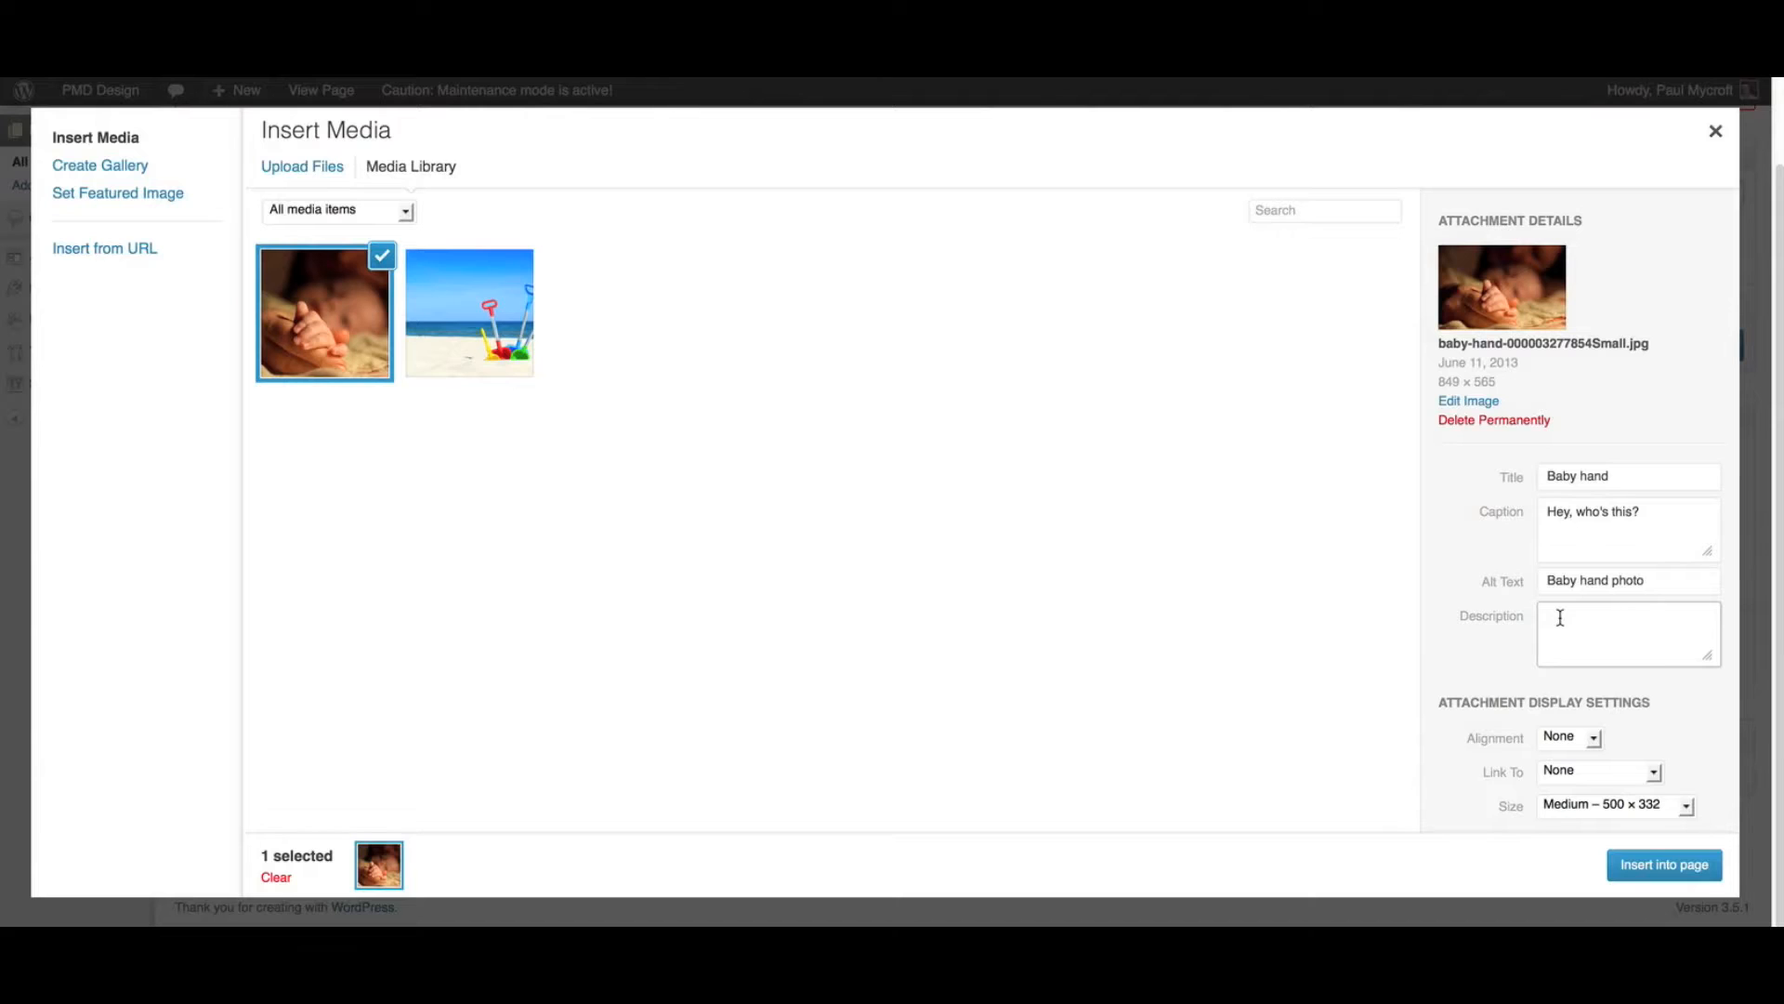
pyautogui.write('Photo of new born in 2012.')
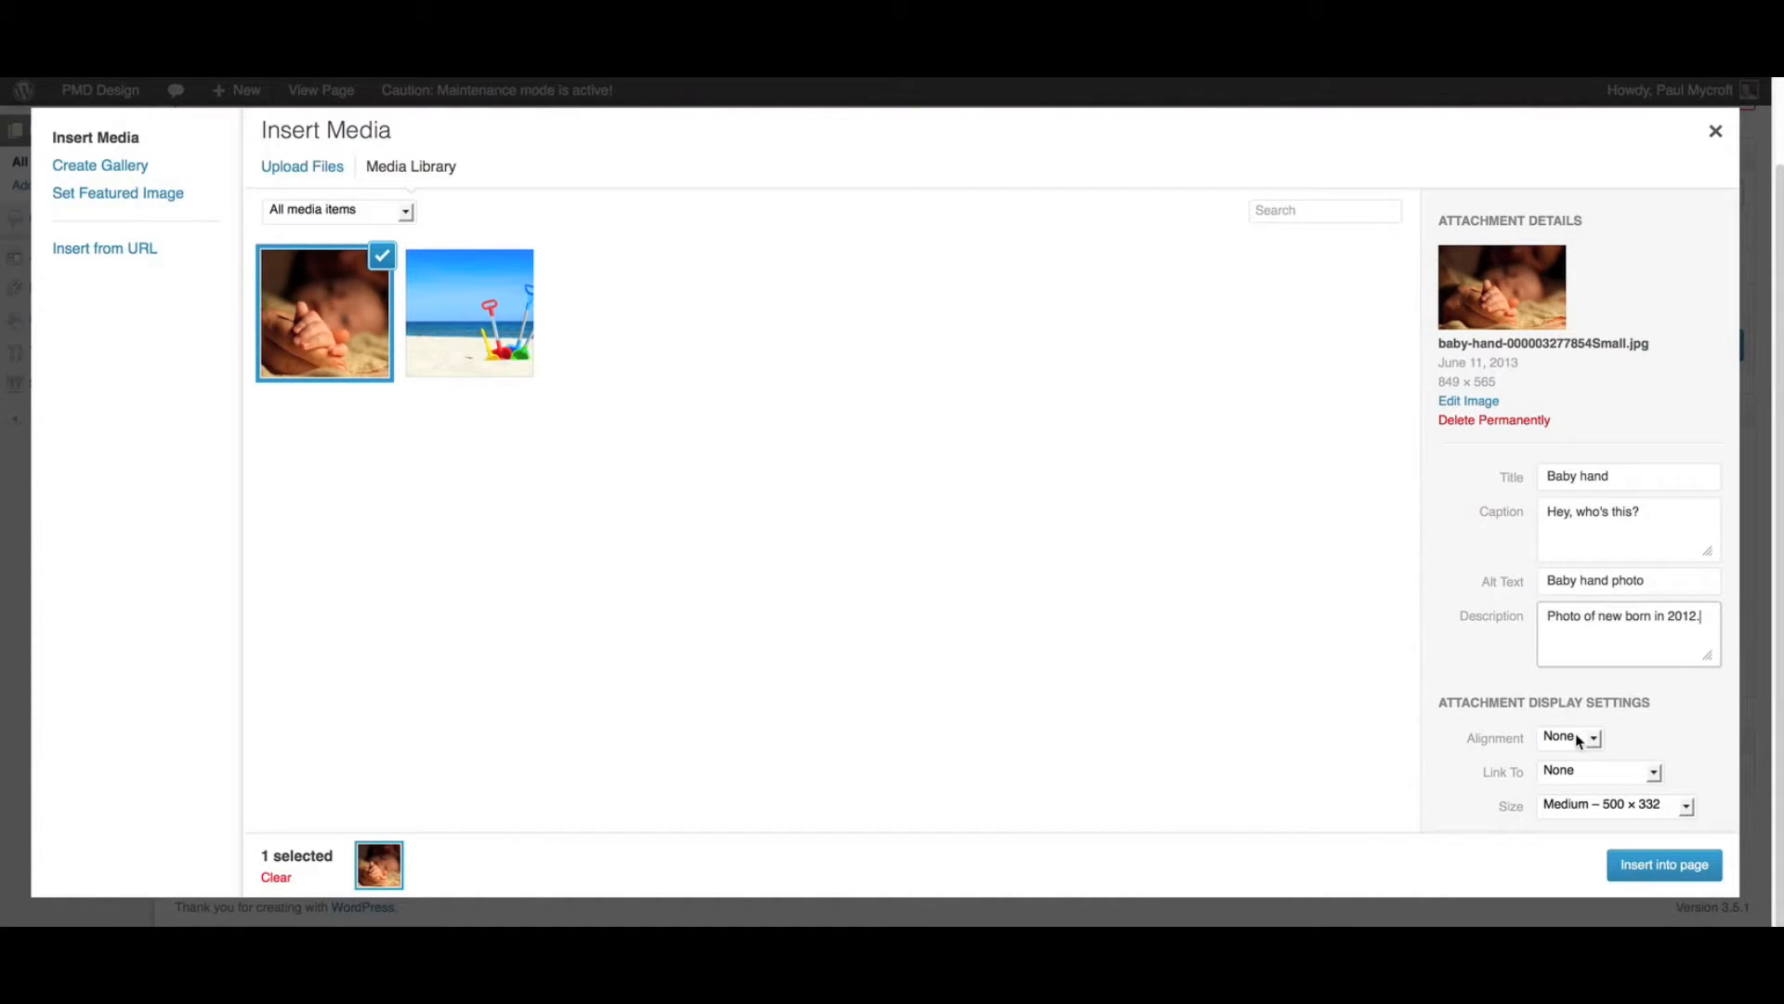
# Step: Set the baby image to link to its media file and its size to Thumbnail – 150 × 150
pyautogui.click(1578, 737)
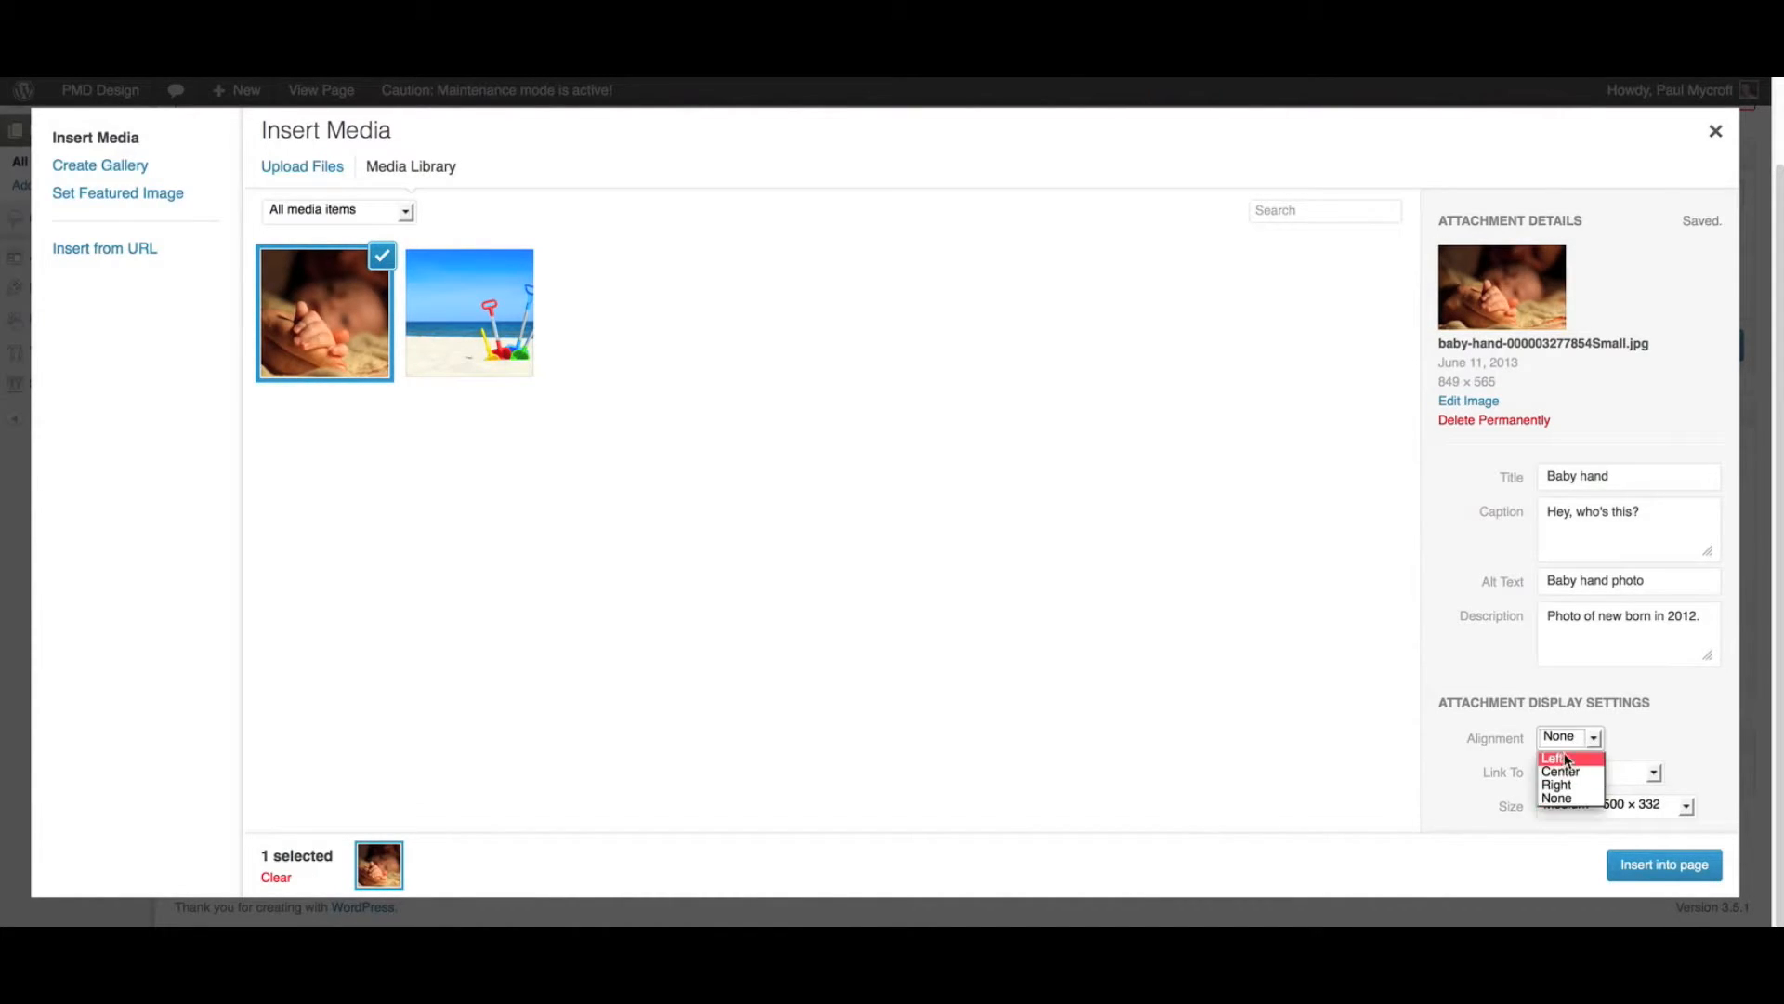
pyautogui.click(1496, 744)
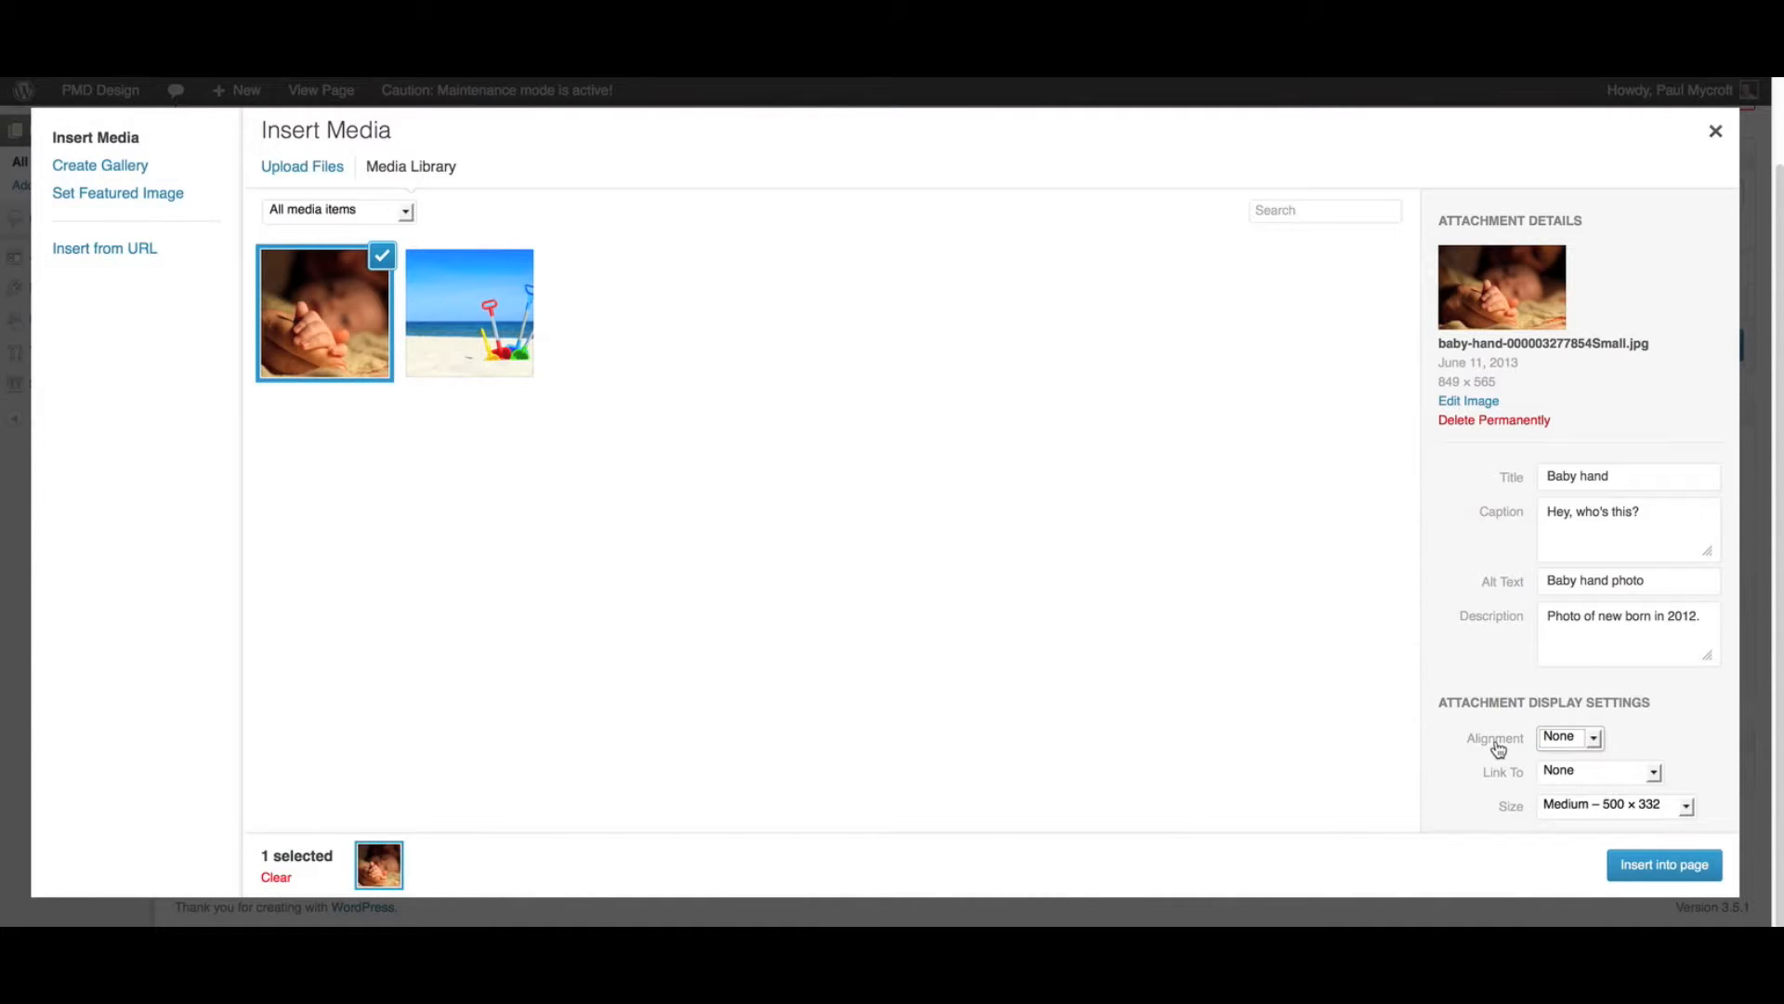
pyautogui.click(1567, 772)
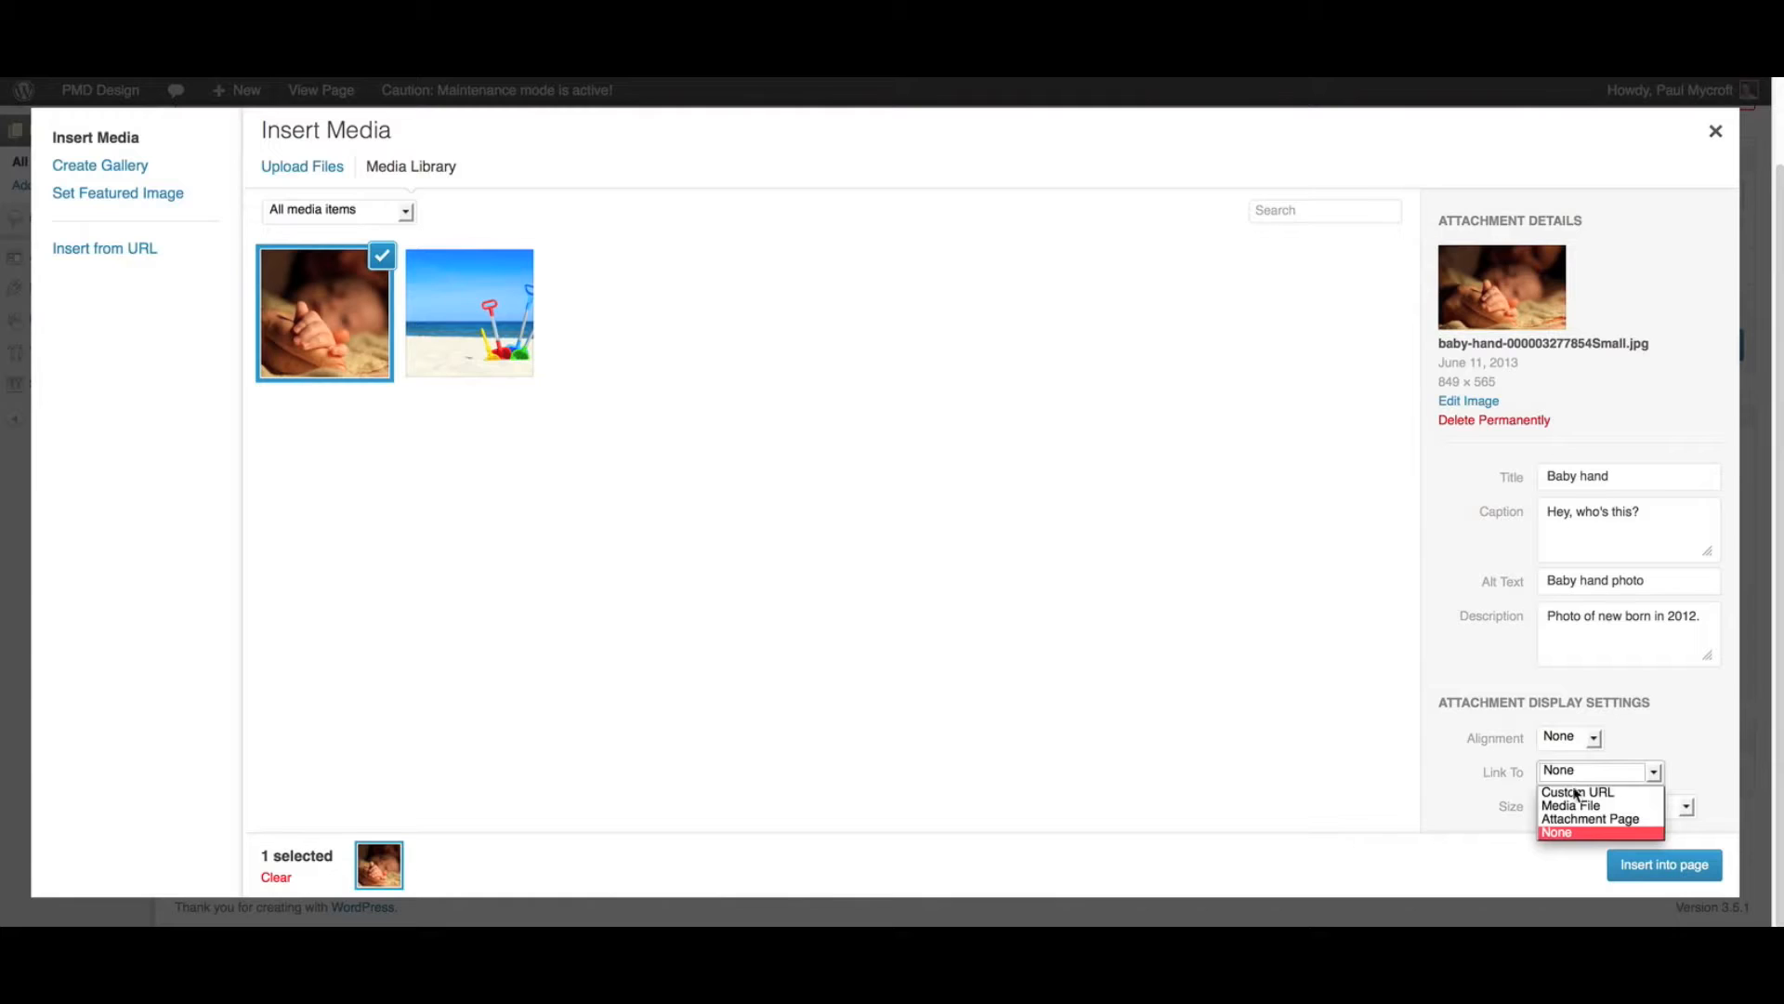
pyautogui.click(1579, 804)
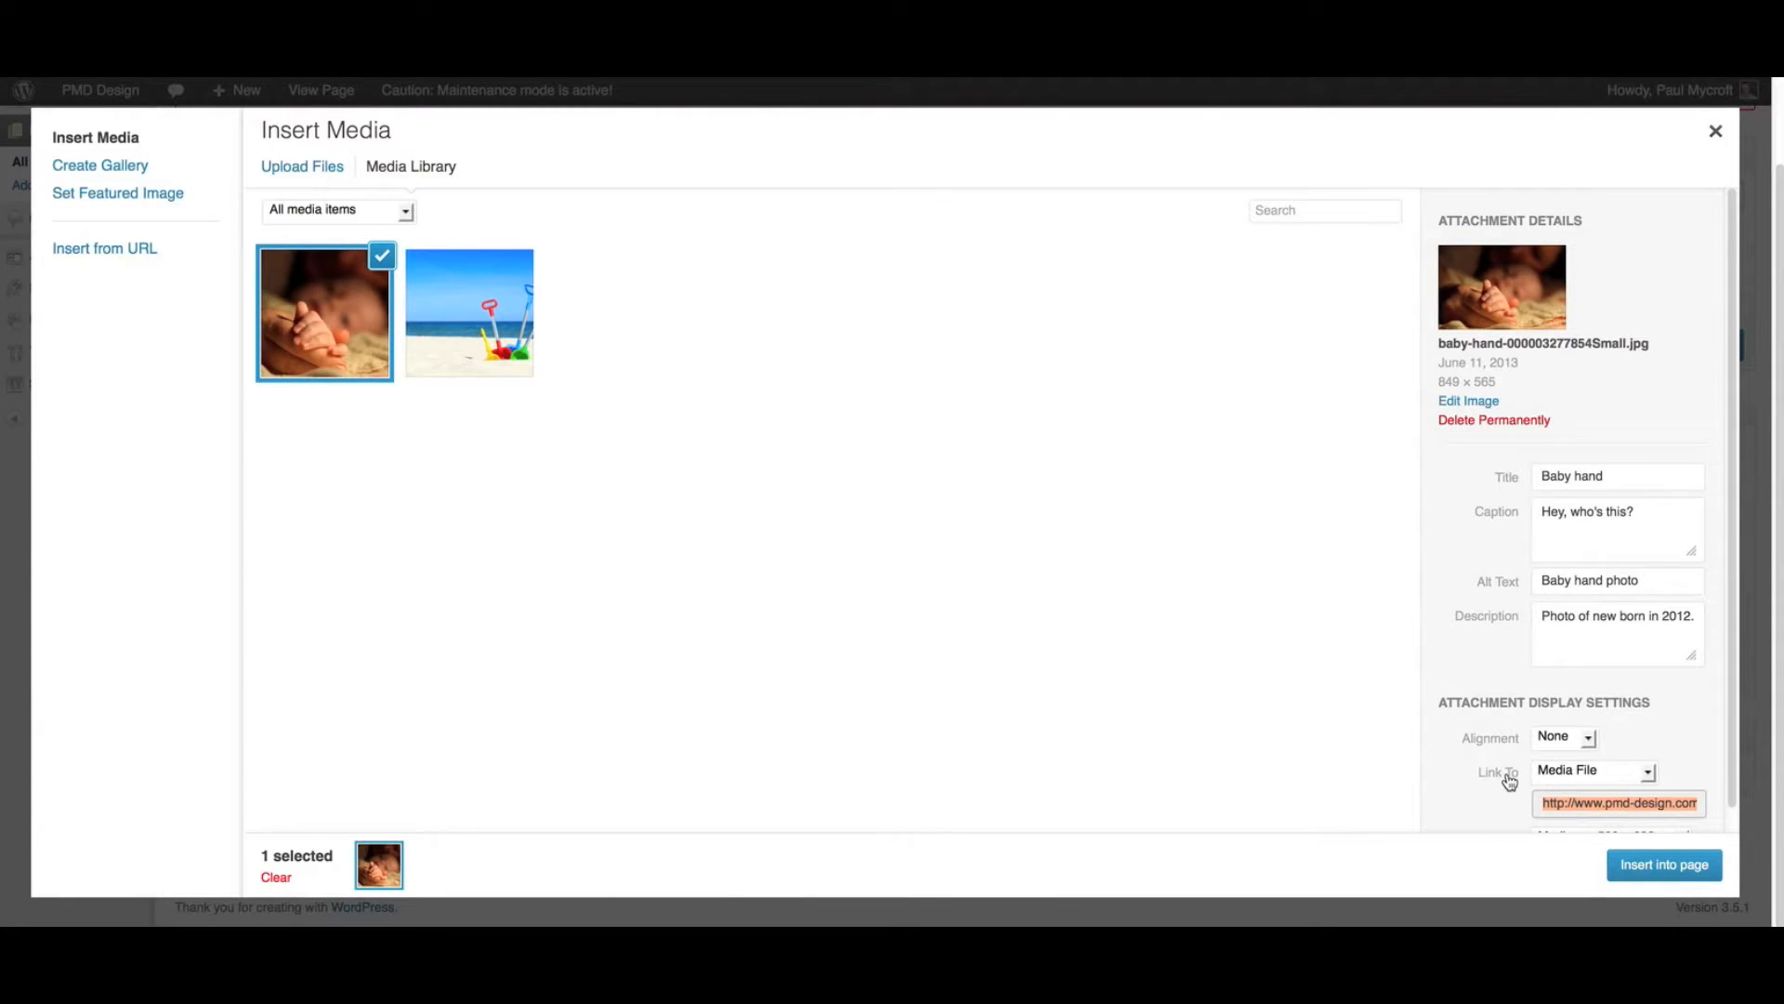
pyautogui.scroll(-1, 1525, 785)
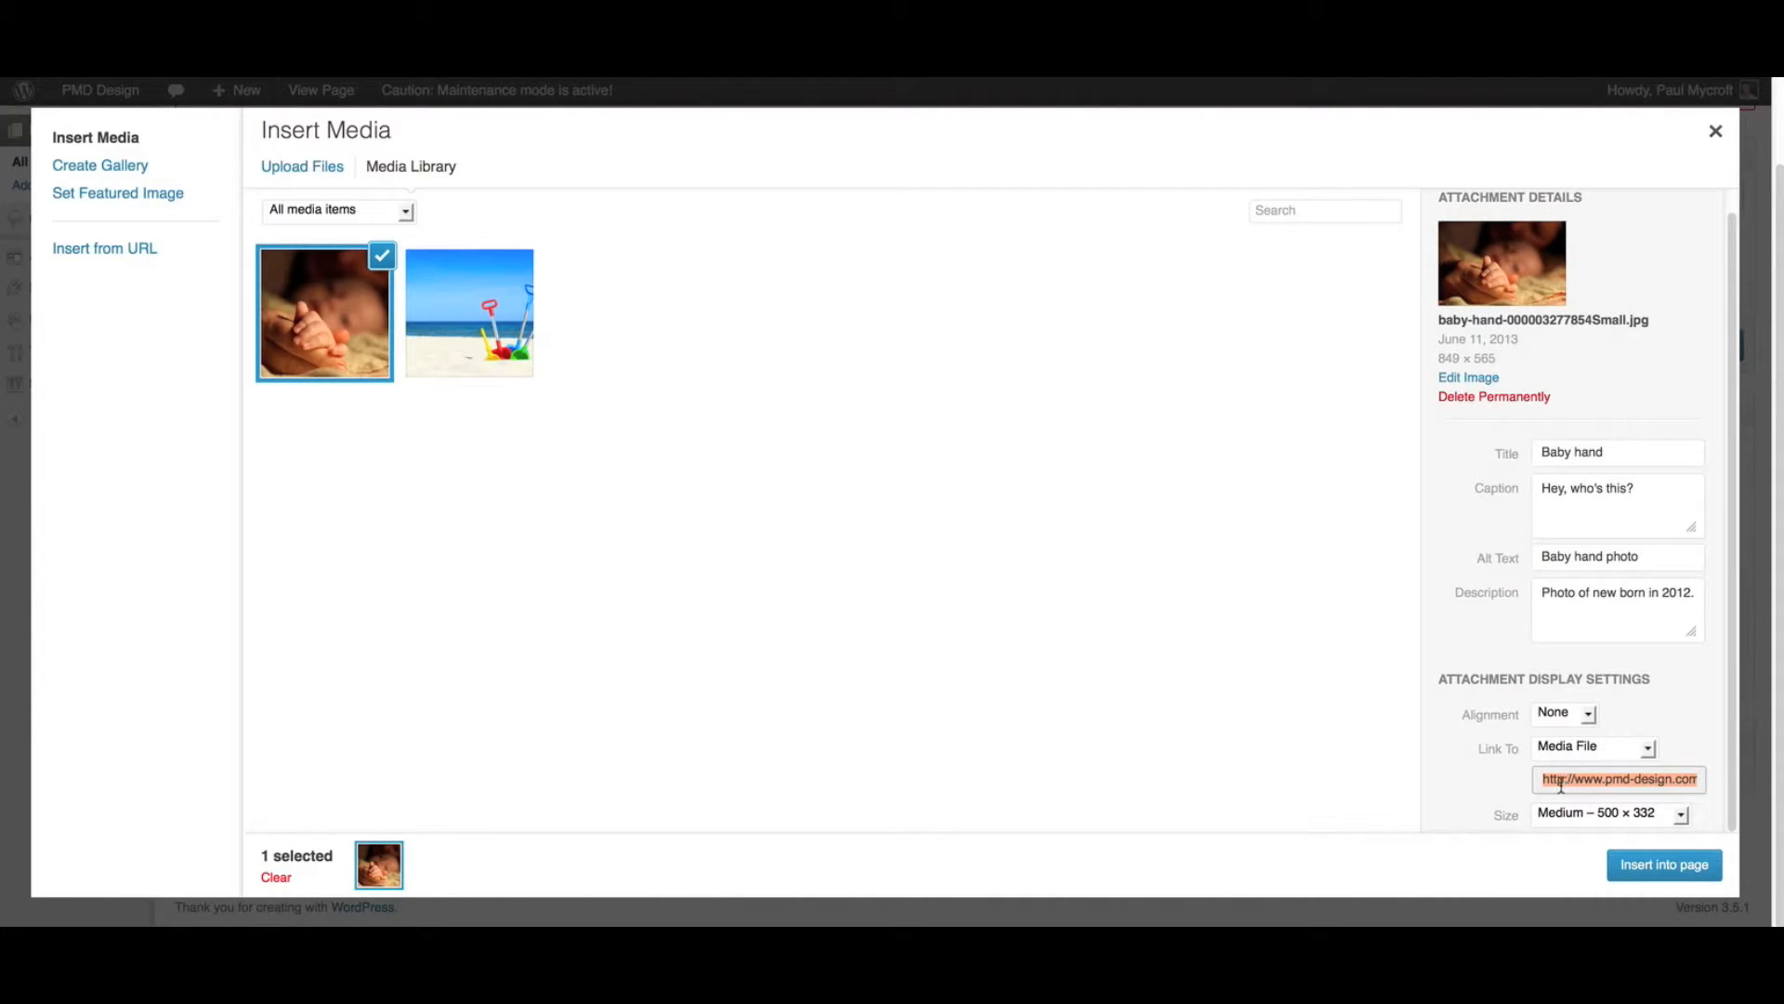
pyautogui.click(1626, 816)
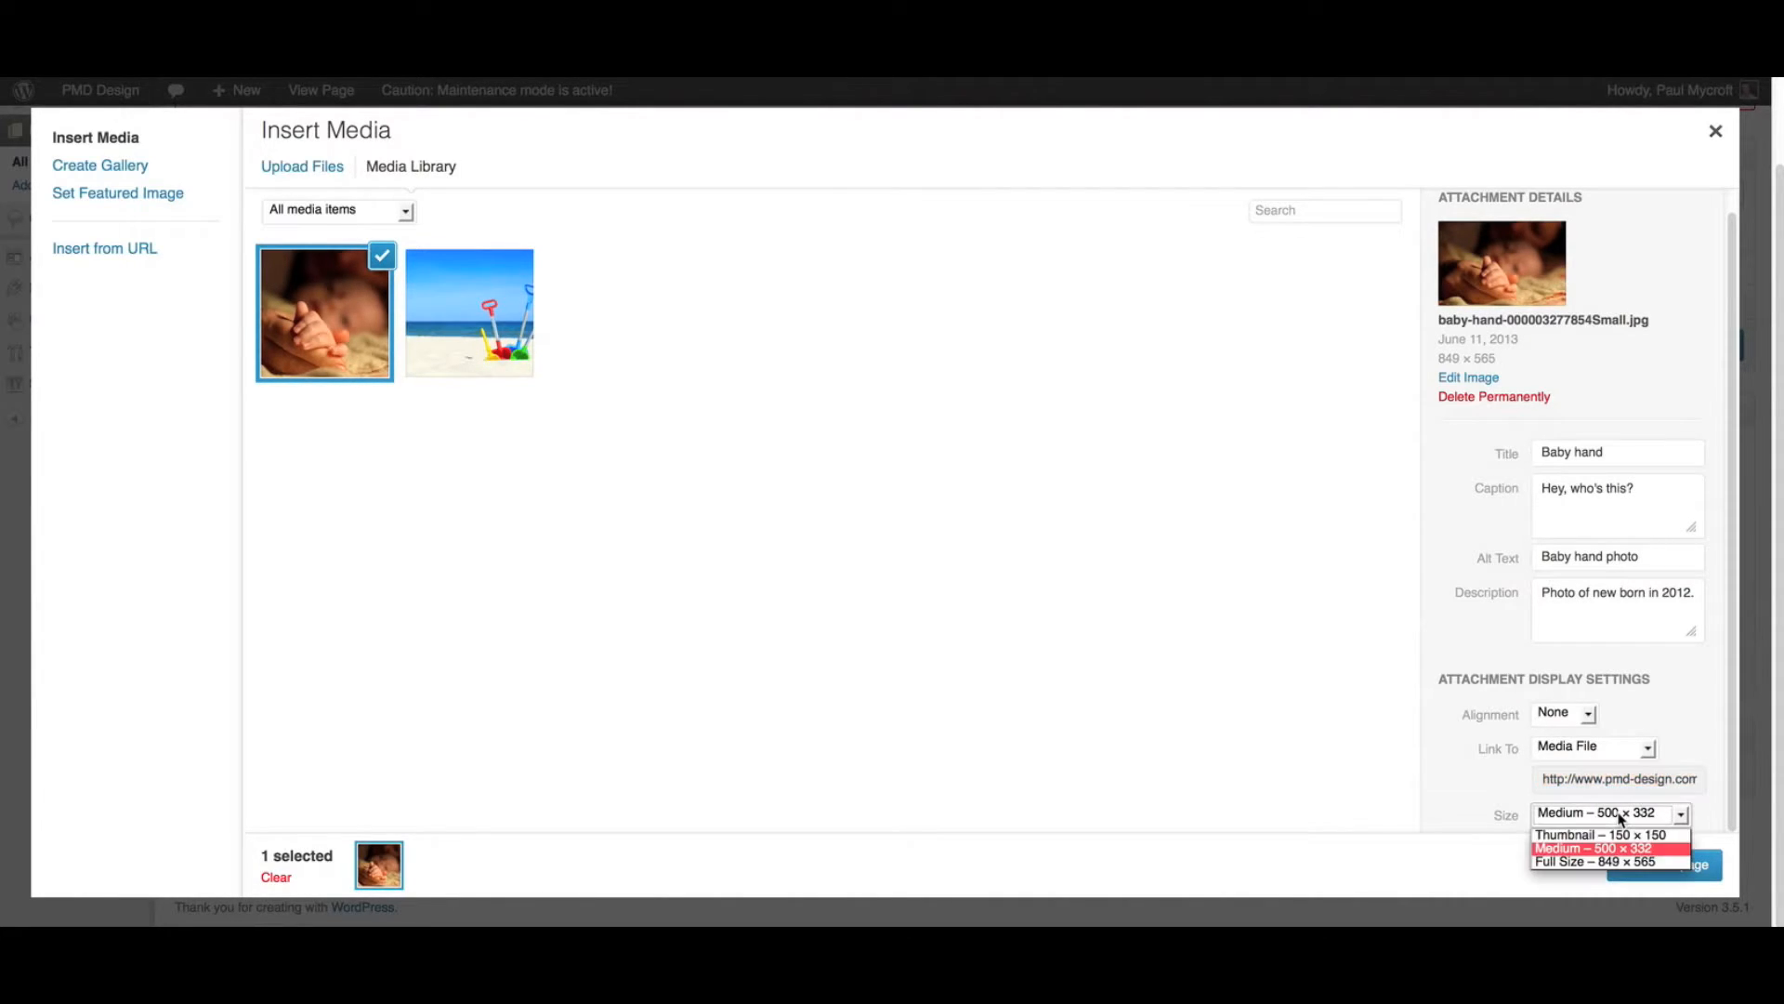
pyautogui.click(1590, 793)
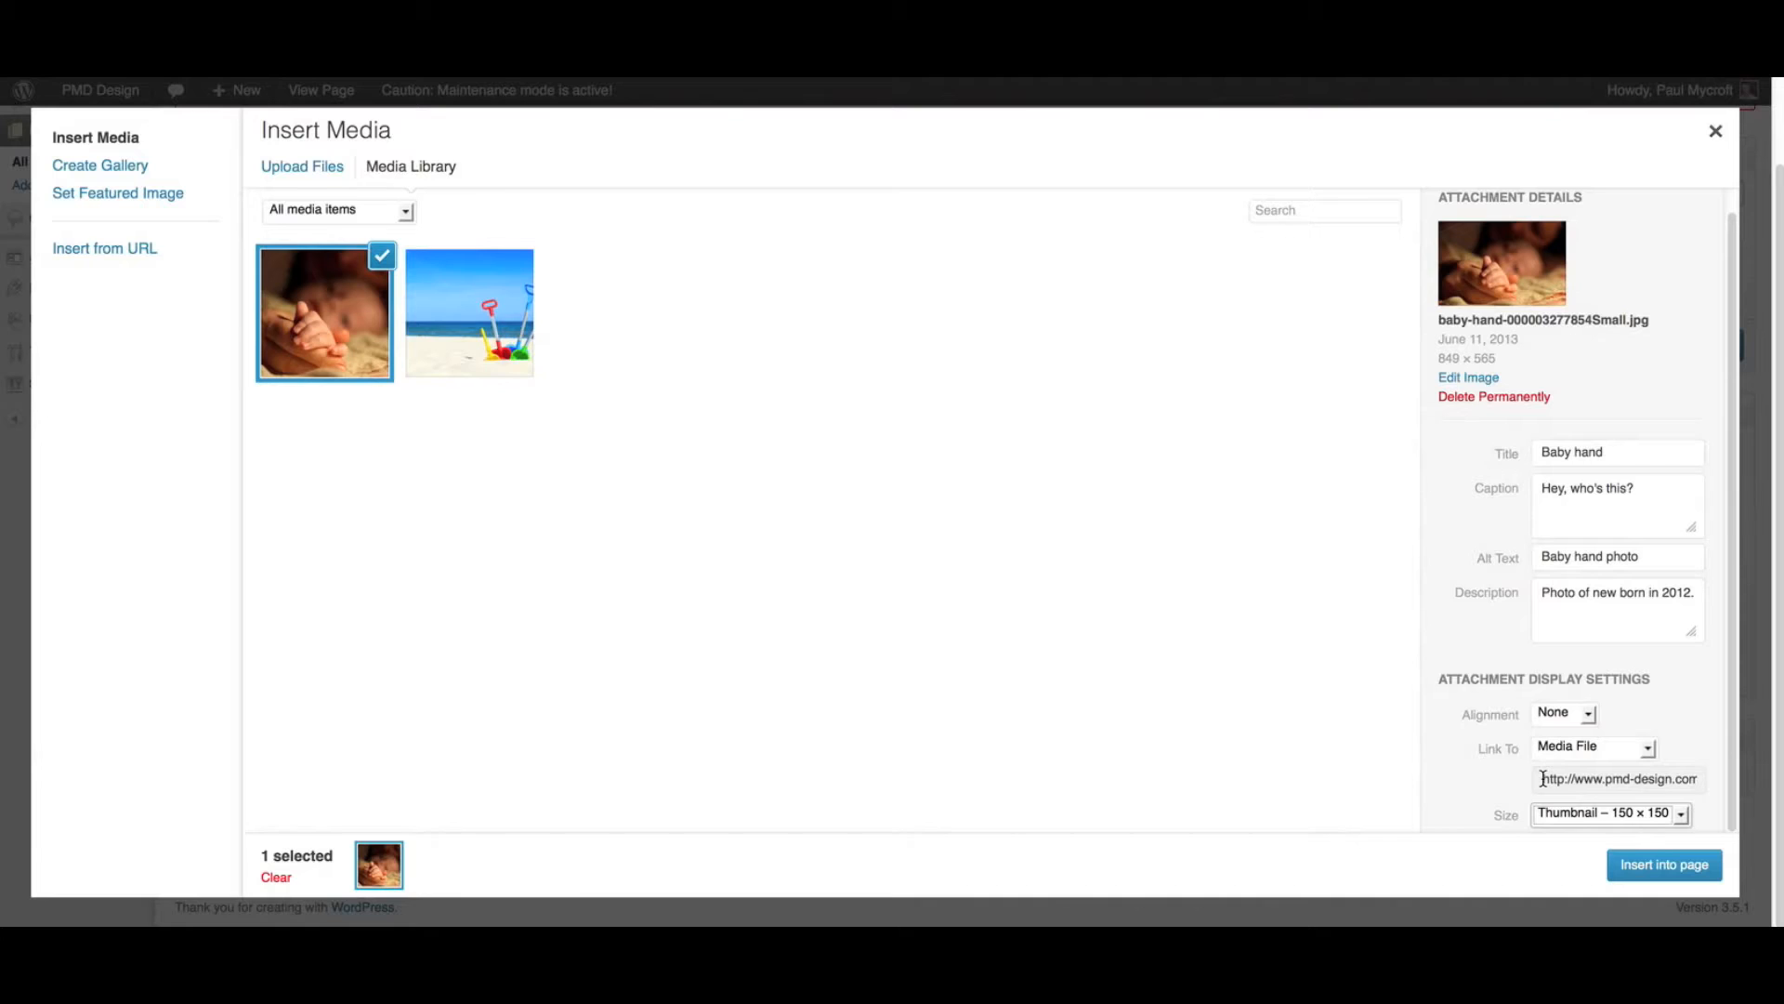
# Step: Try the Attachment Page and Custom URL options as the baby image's link target
pyautogui.click(1555, 752)
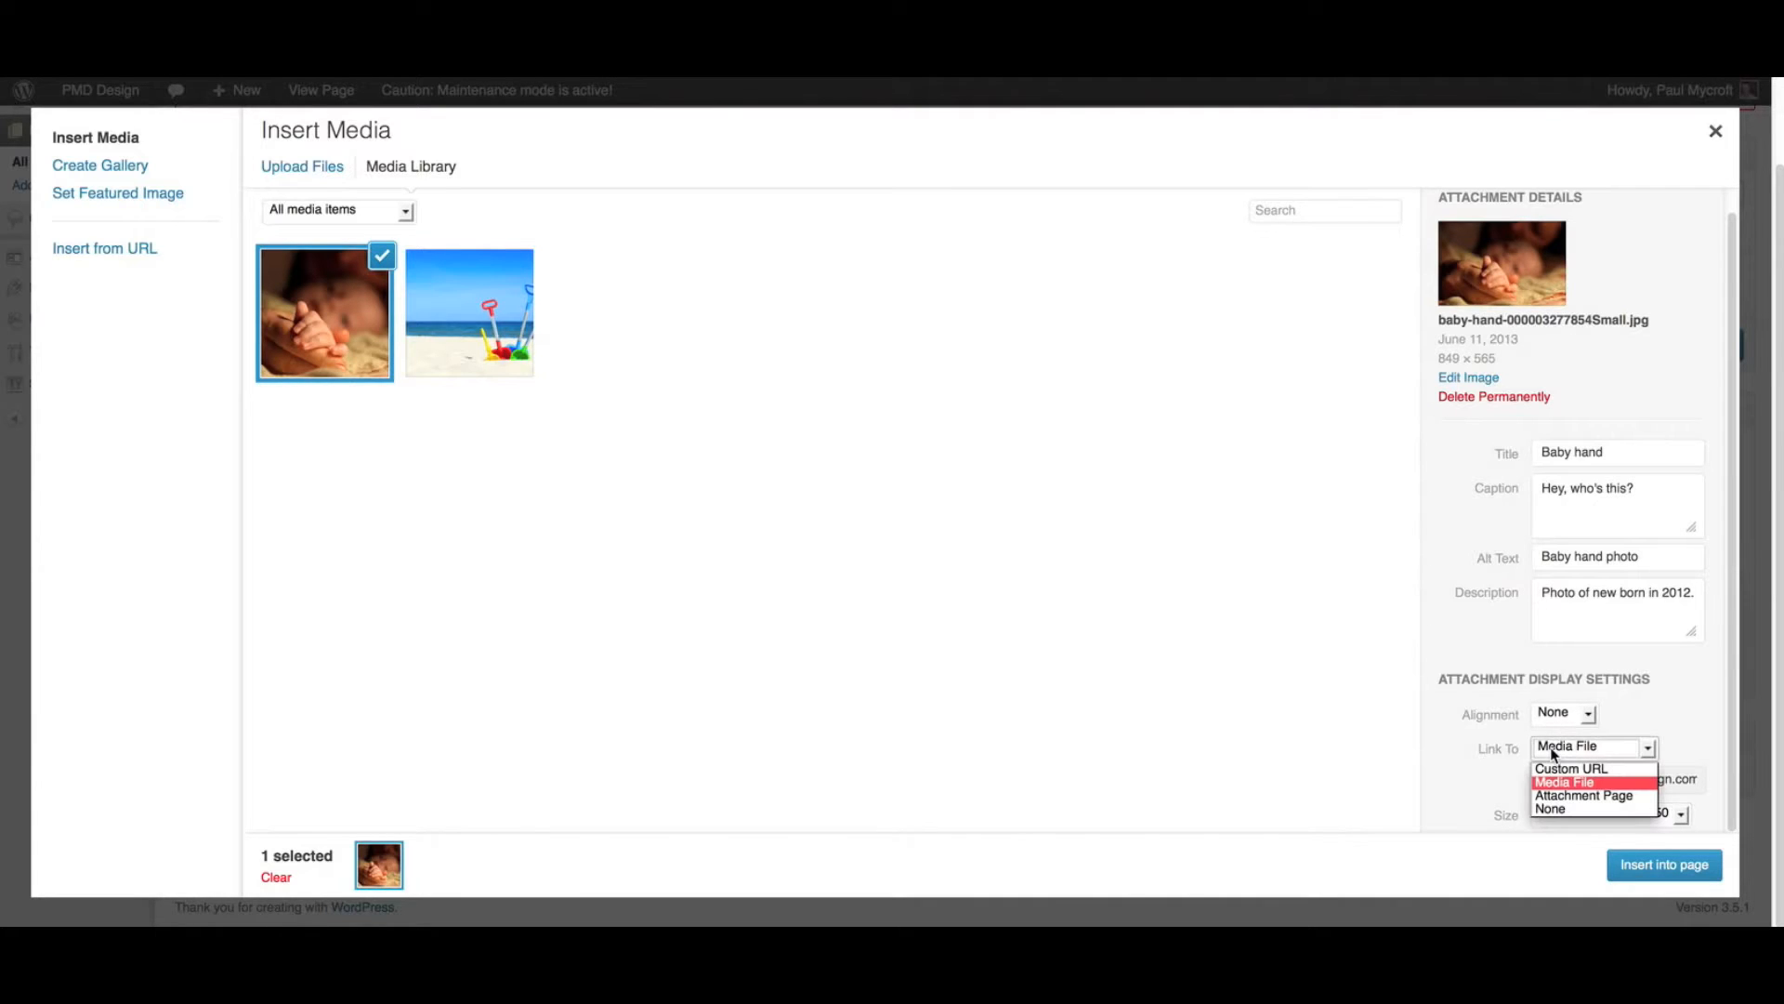
pyautogui.click(1557, 798)
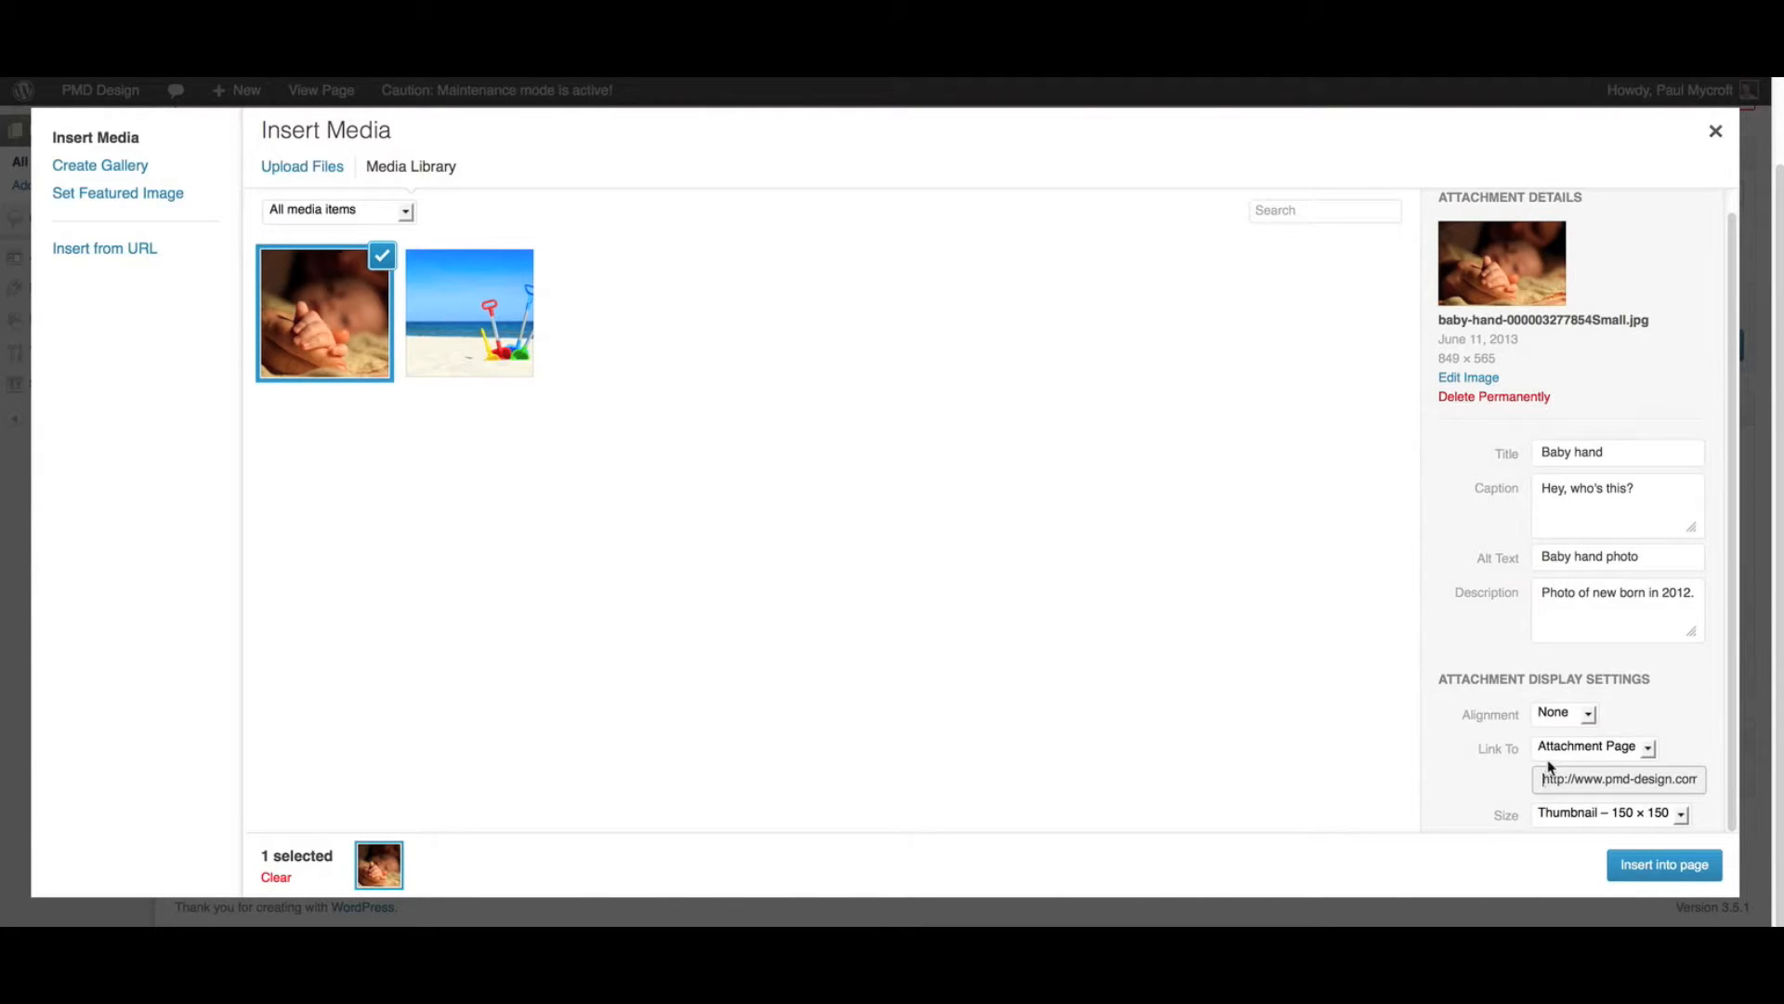
pyautogui.click(1551, 747)
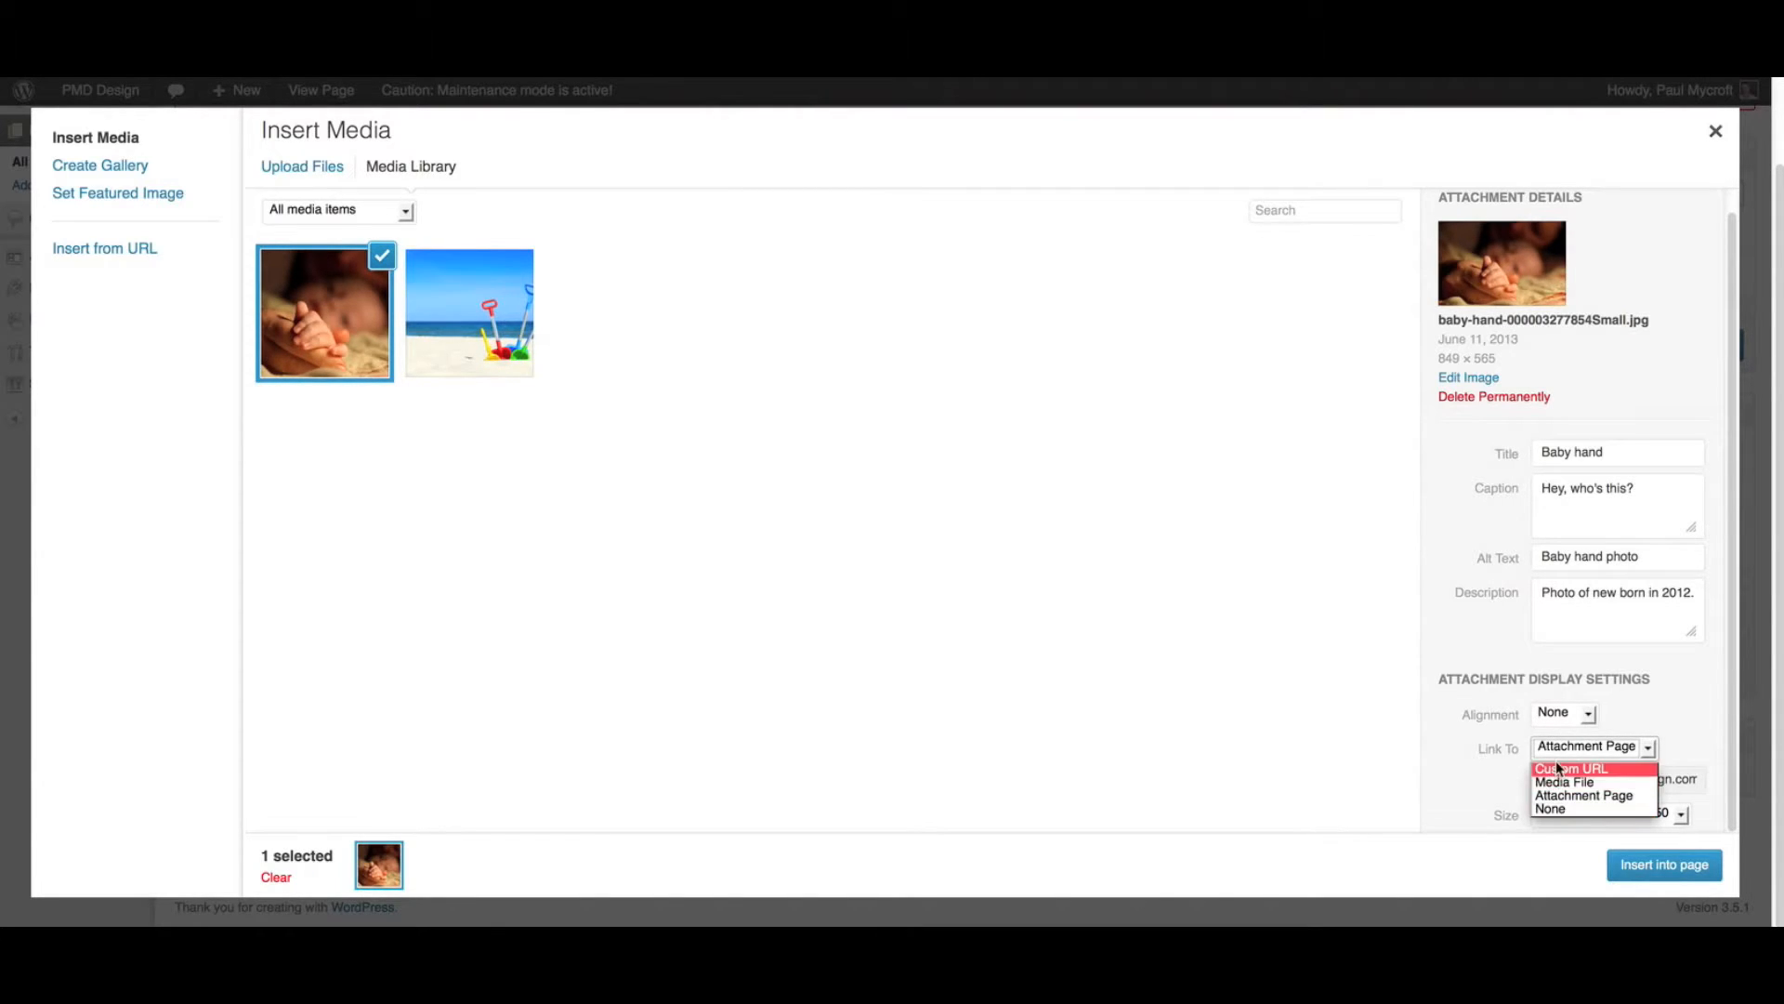
pyautogui.click(1591, 768)
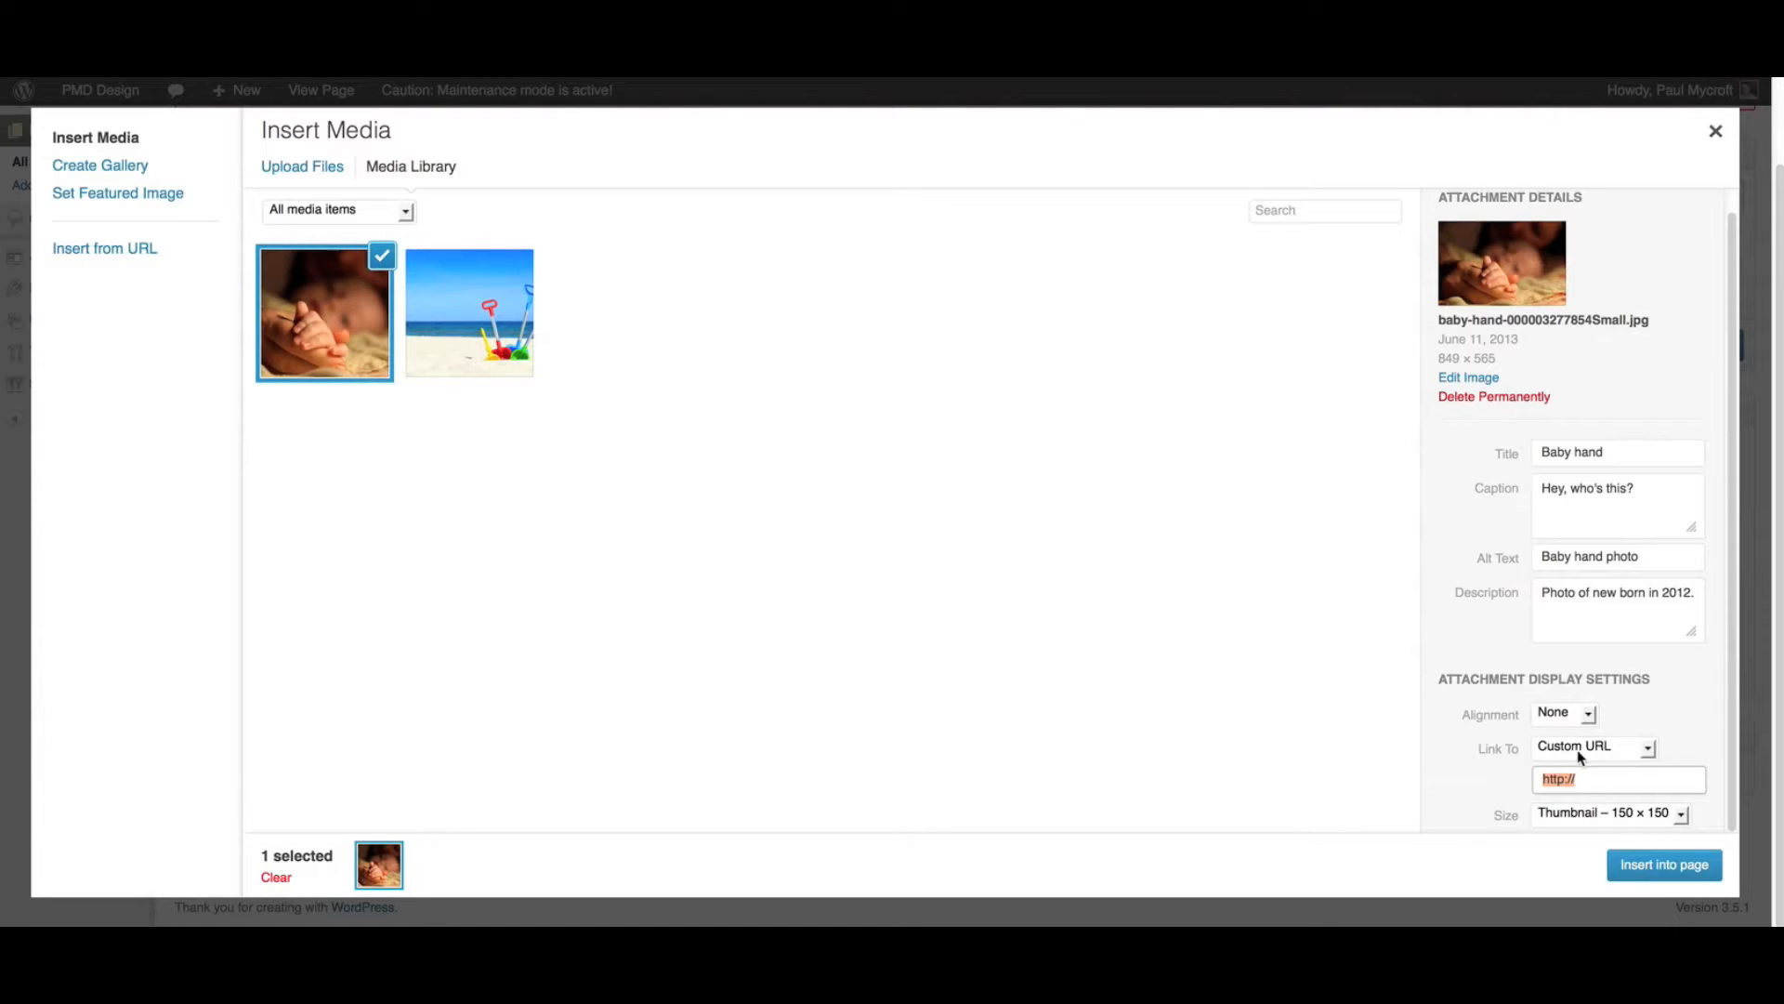
# Step: Insert the baby image into the page with its link set to None and its size set to Medium – 500 × 332
pyautogui.click(1577, 749)
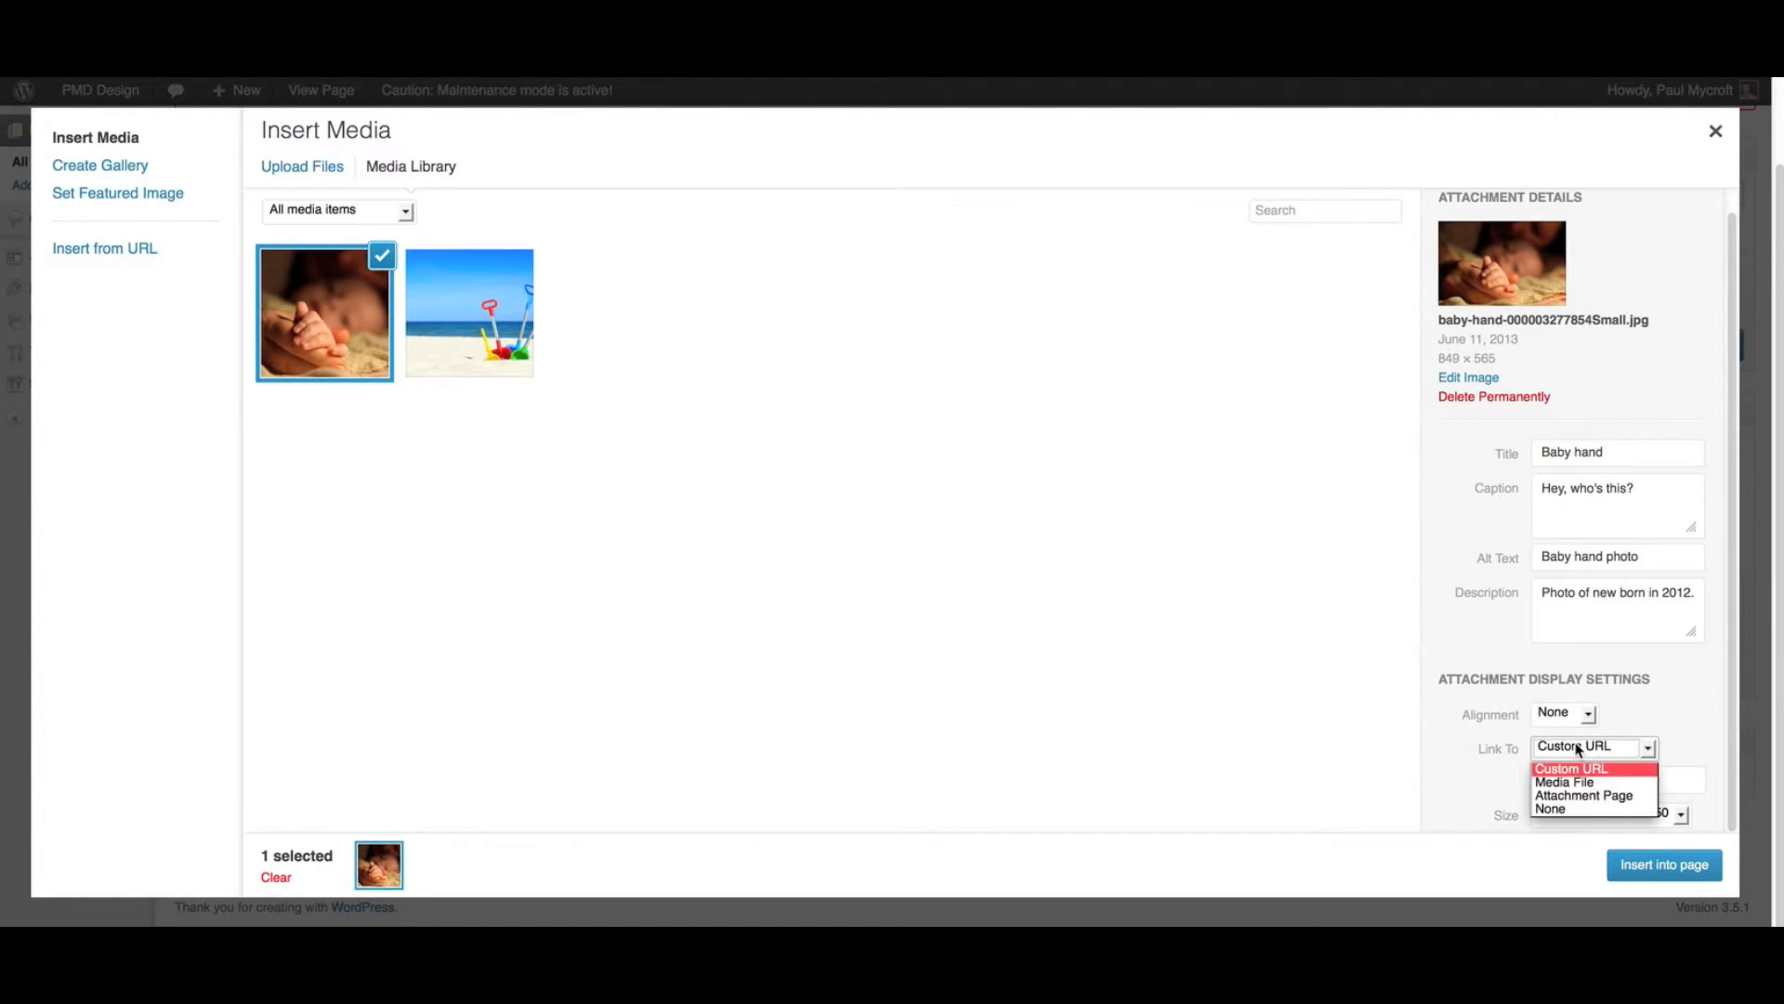
pyautogui.click(1565, 810)
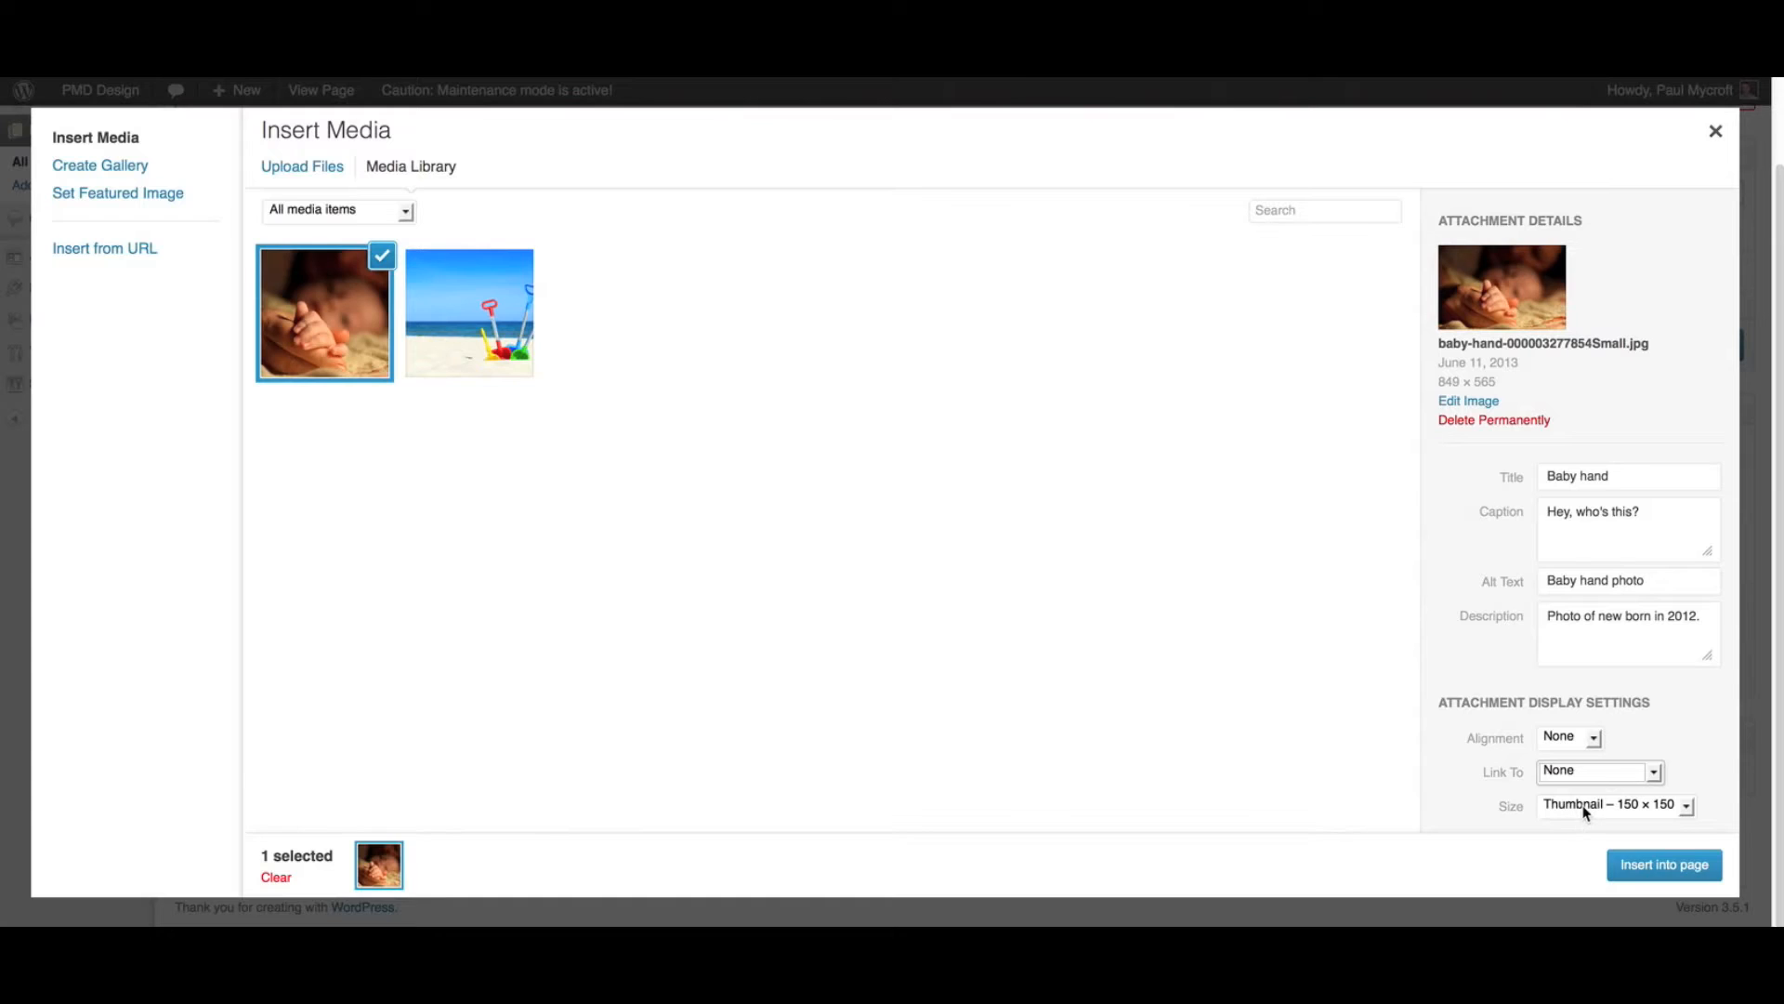
pyautogui.click(1585, 804)
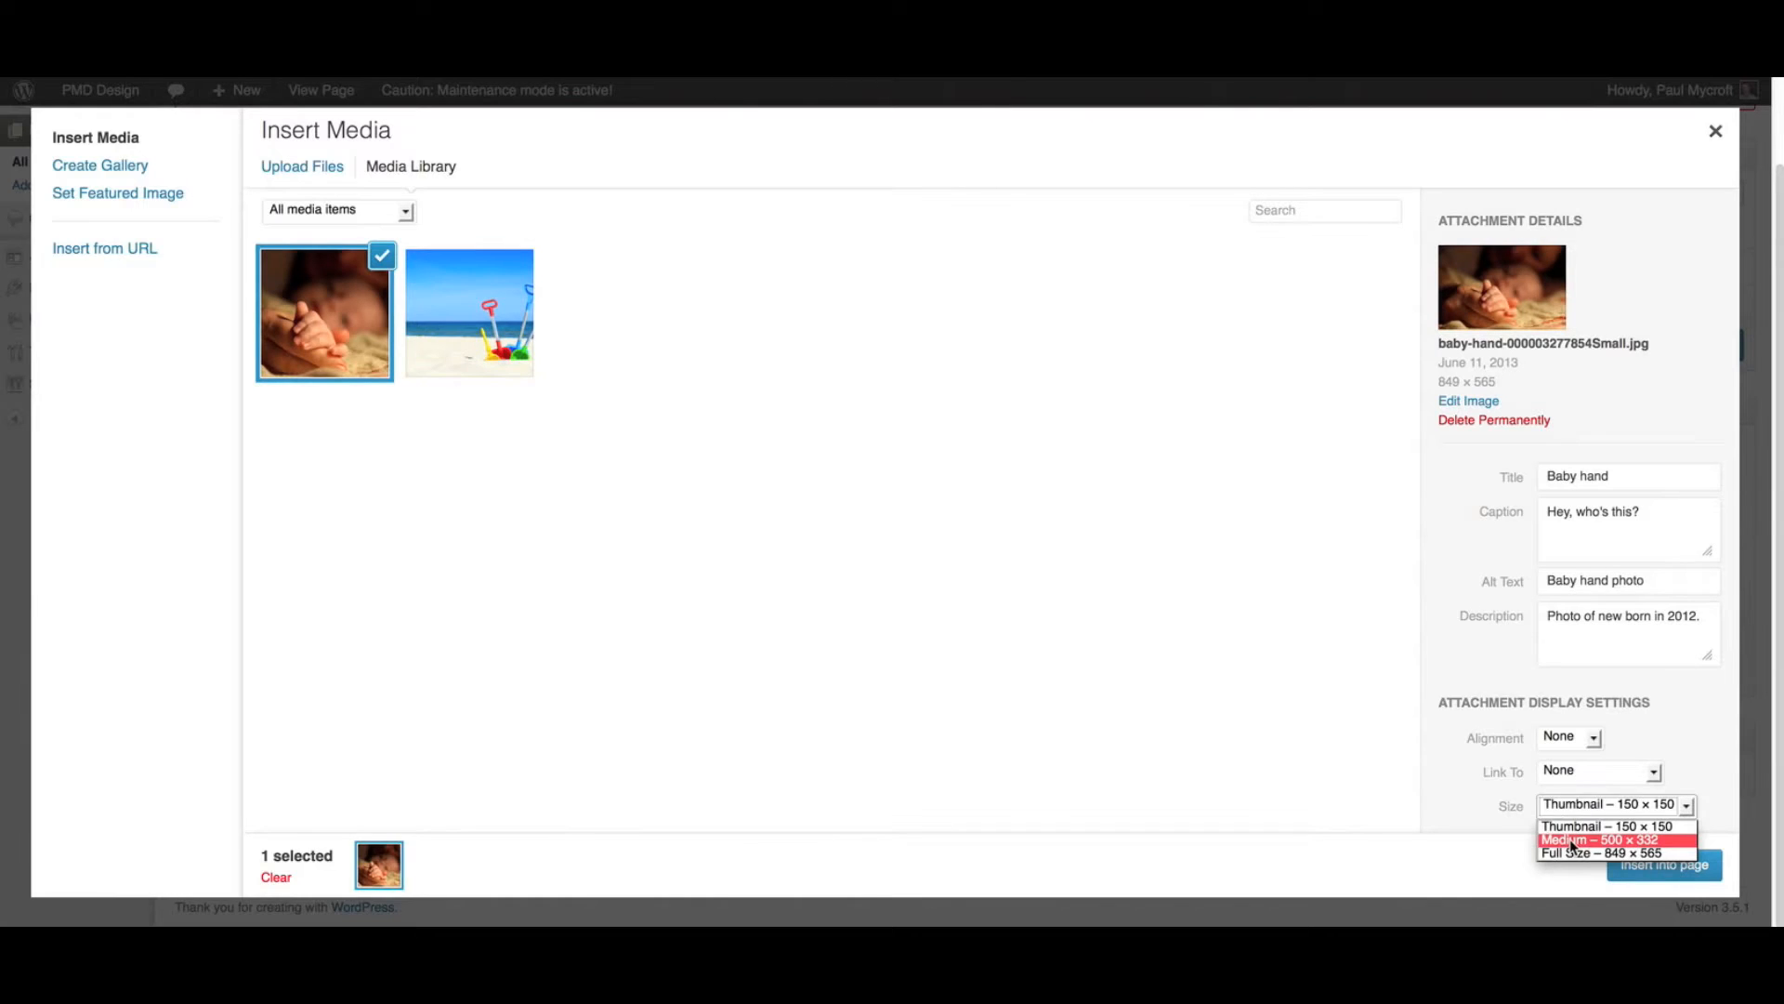
pyautogui.click(1572, 841)
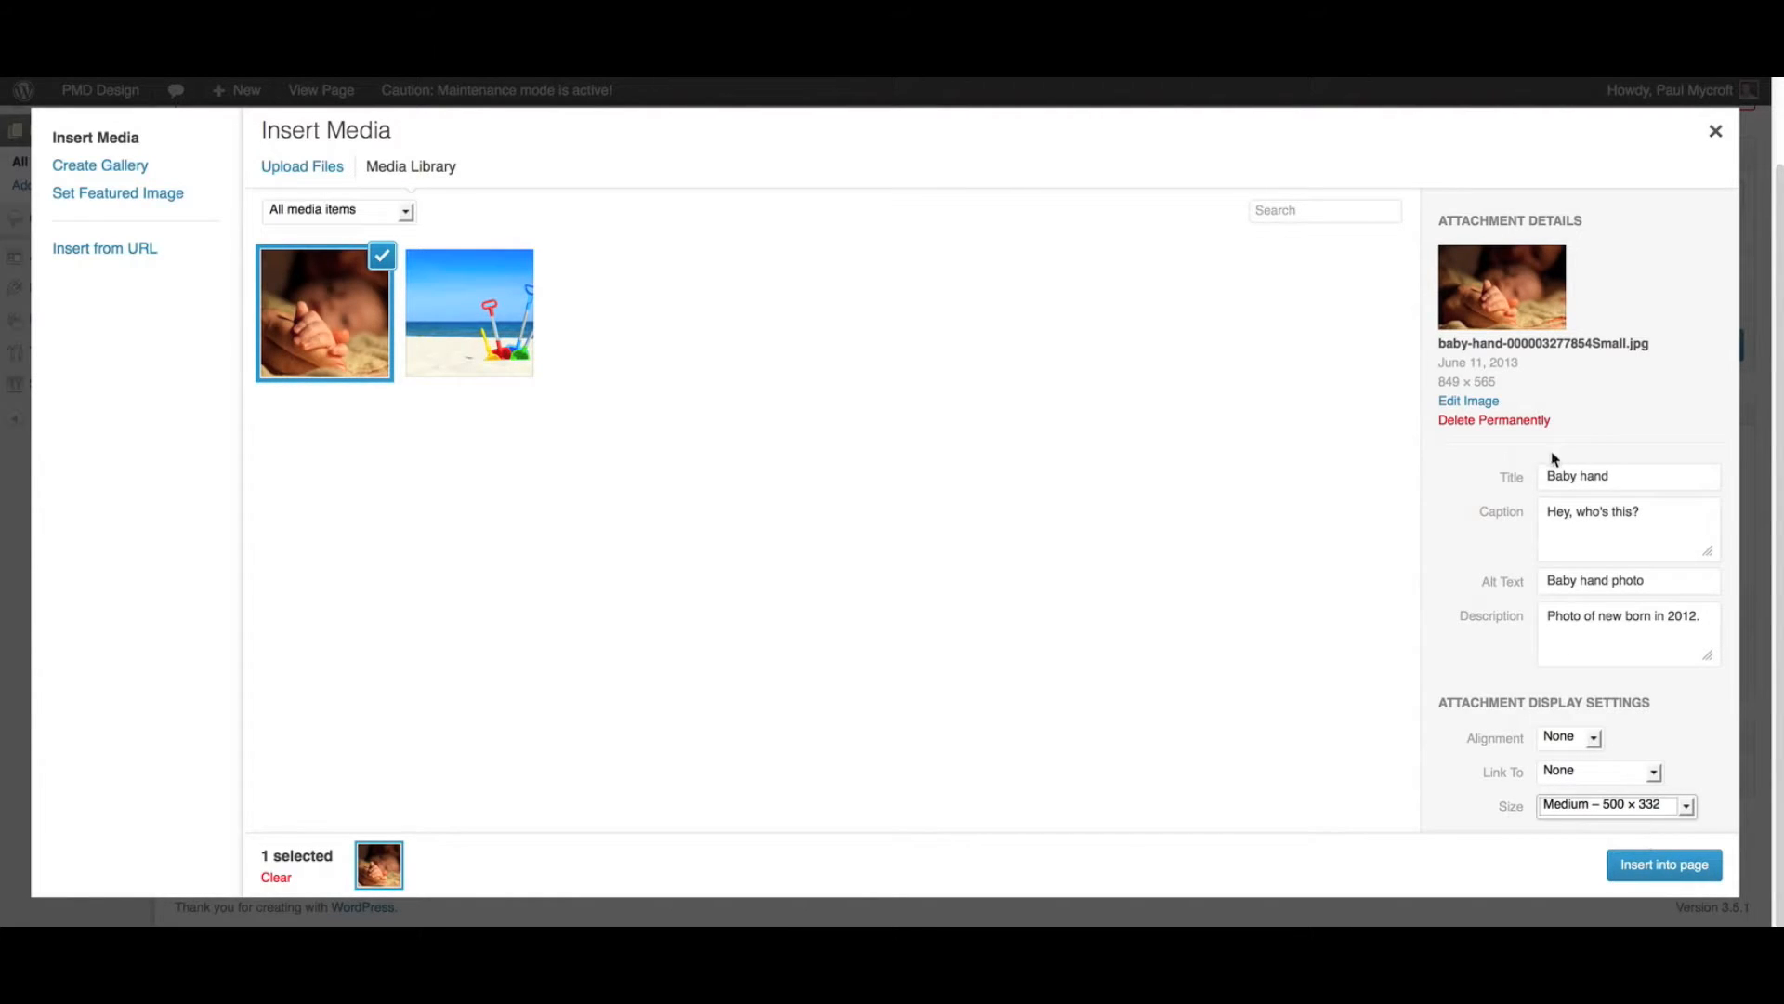
pyautogui.click(1664, 859)
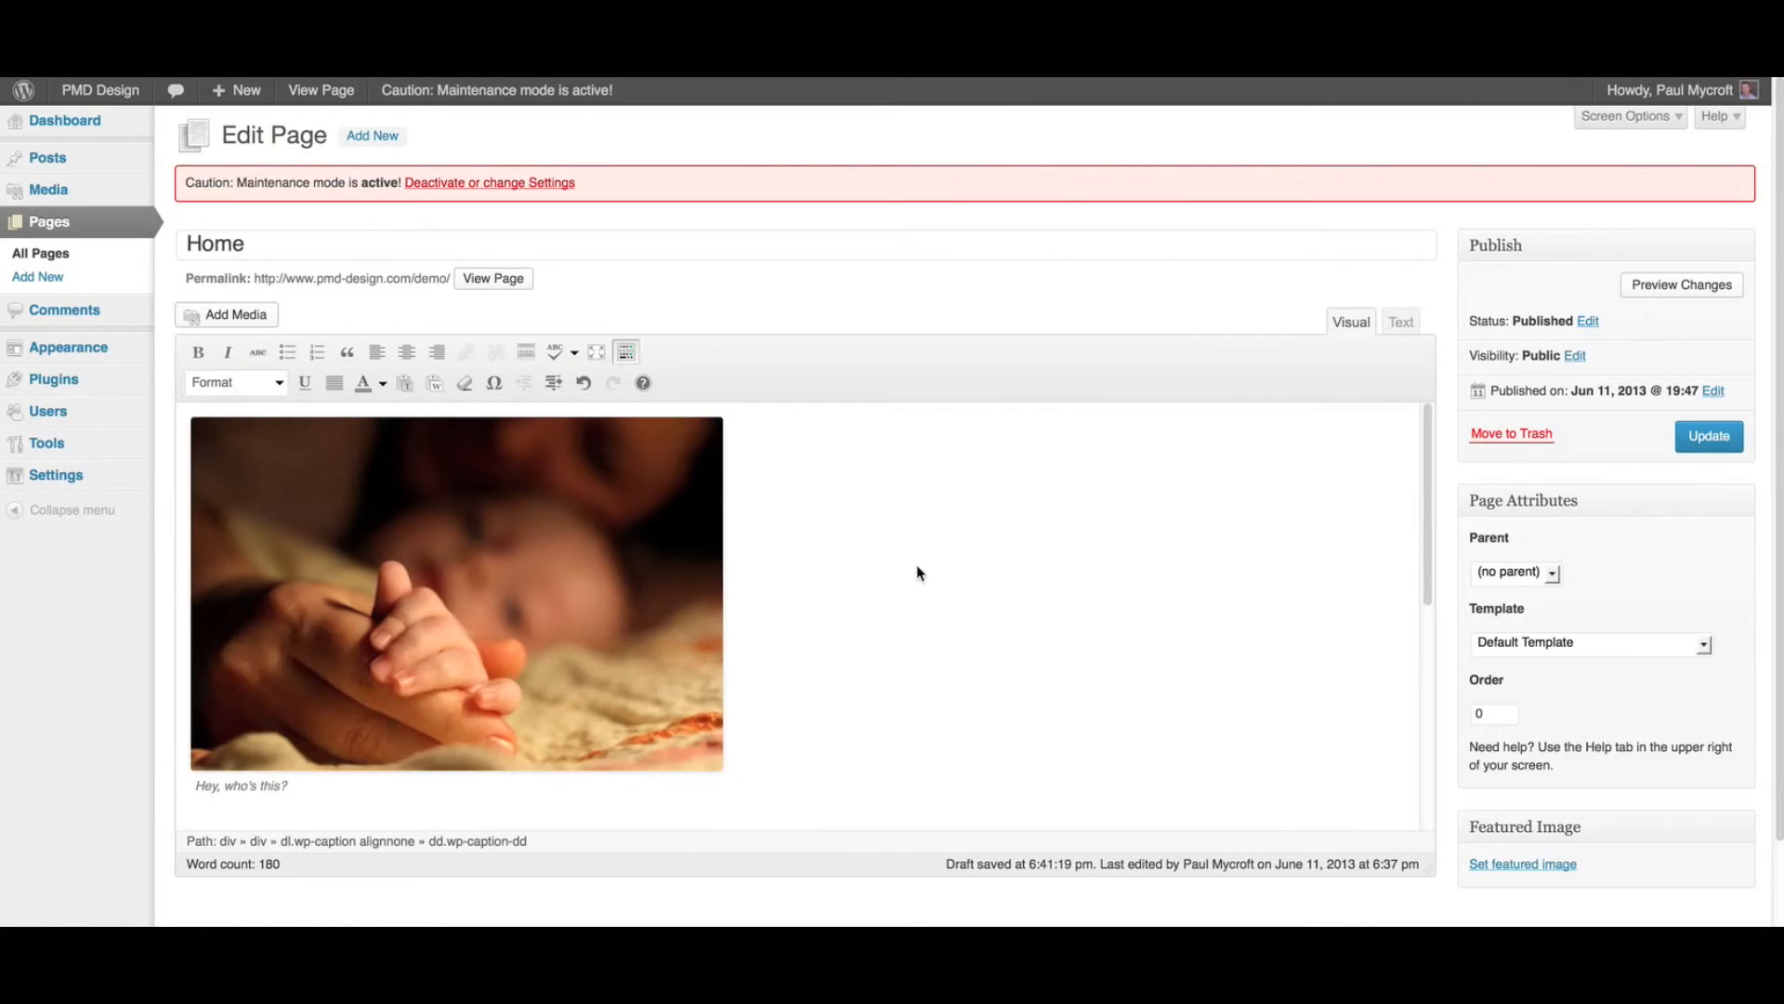
# Step: Edit the inserted baby image in the page content and set its title to "Baby hand"
pyautogui.scroll(-2, 918, 573)
pyautogui.scroll(2, 917, 574)
pyautogui.click(384, 500)
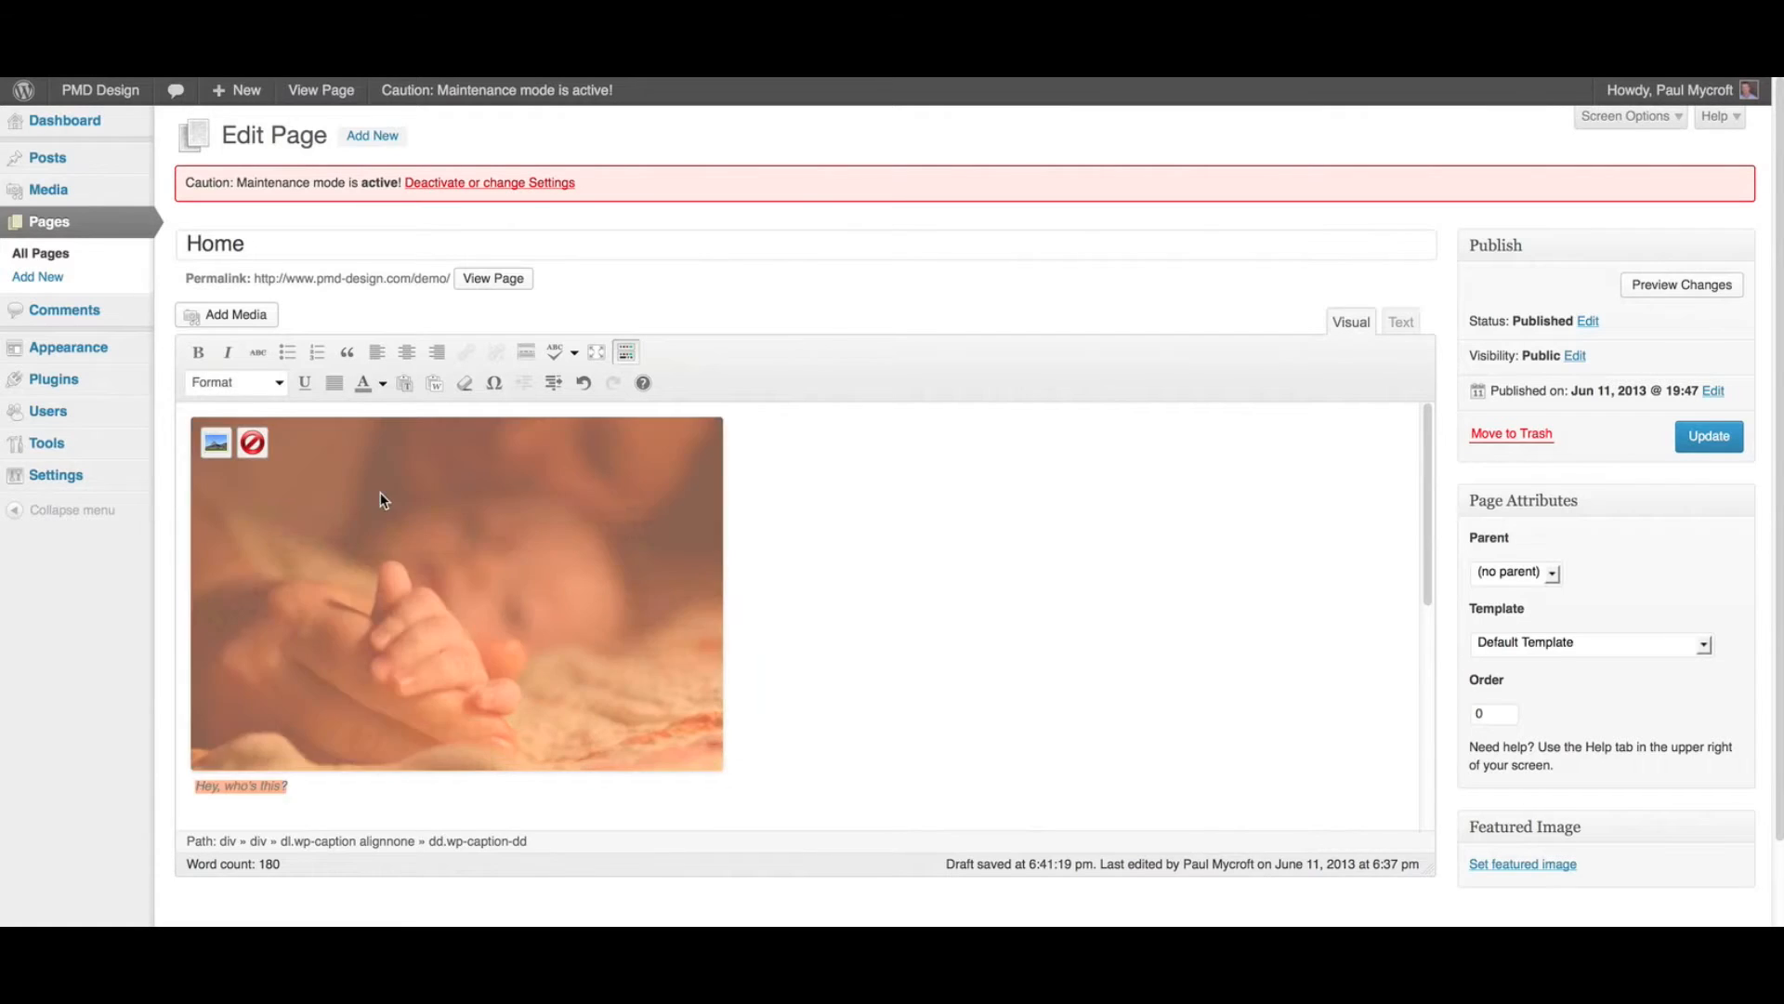
pyautogui.click(215, 443)
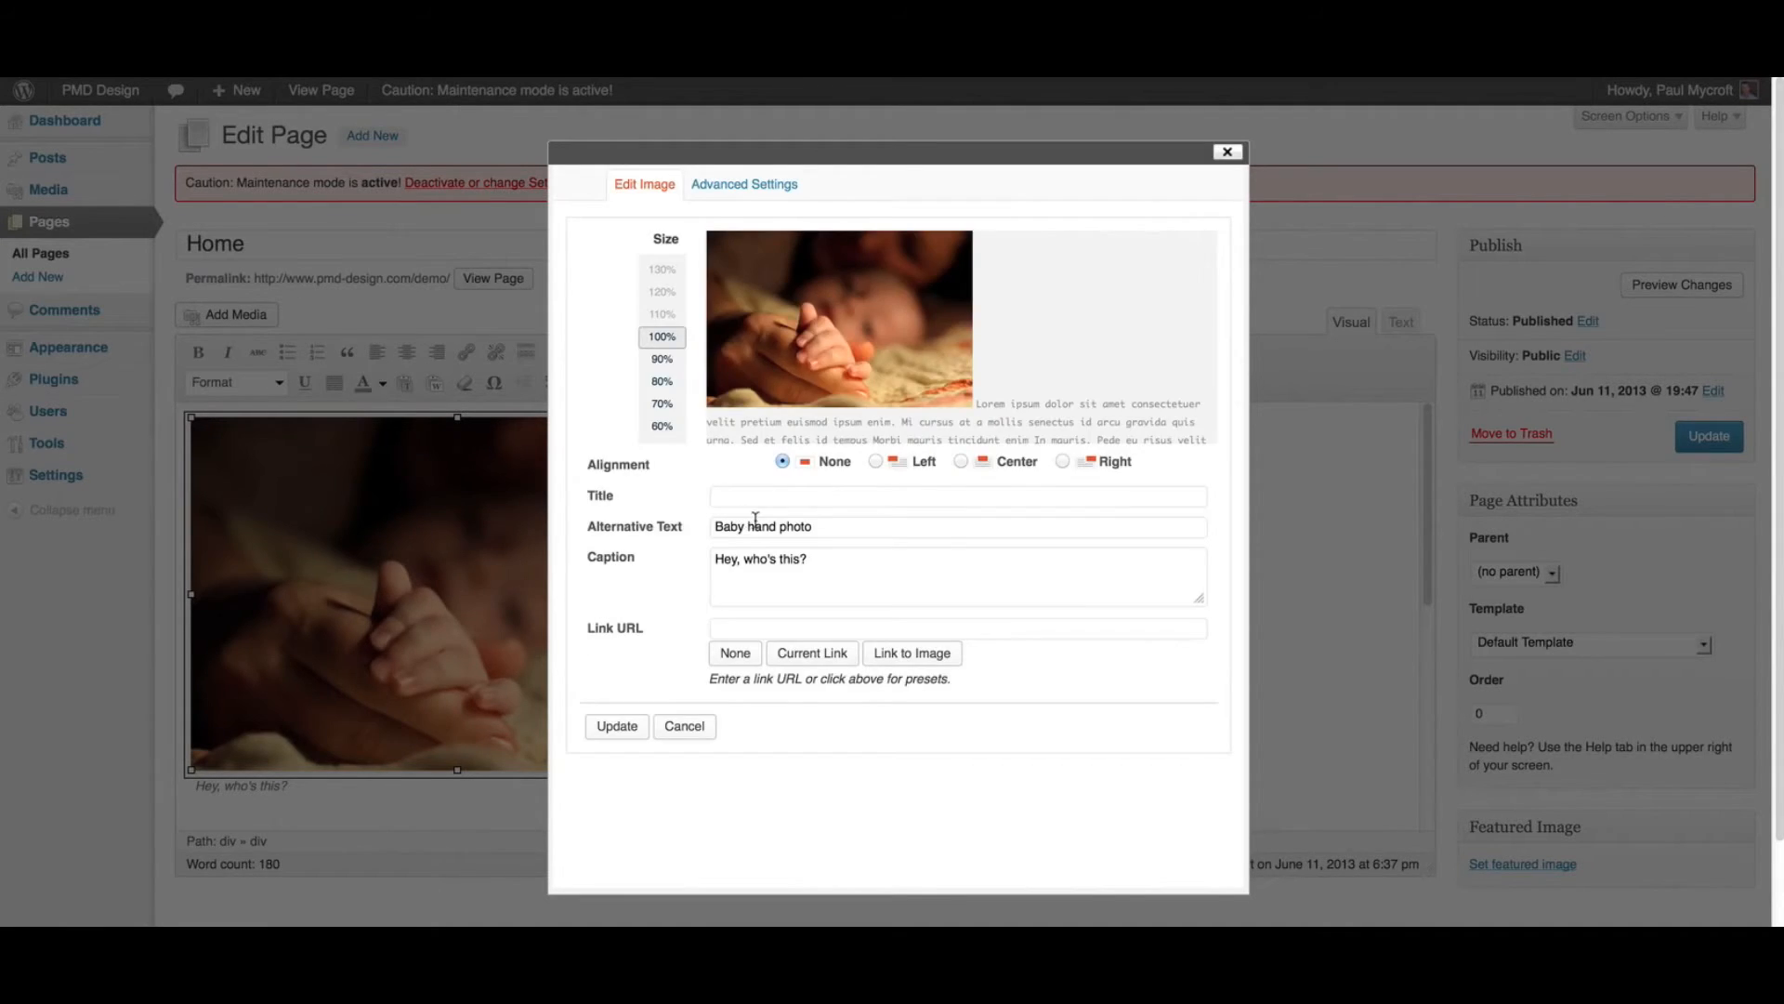
pyautogui.click(747, 497)
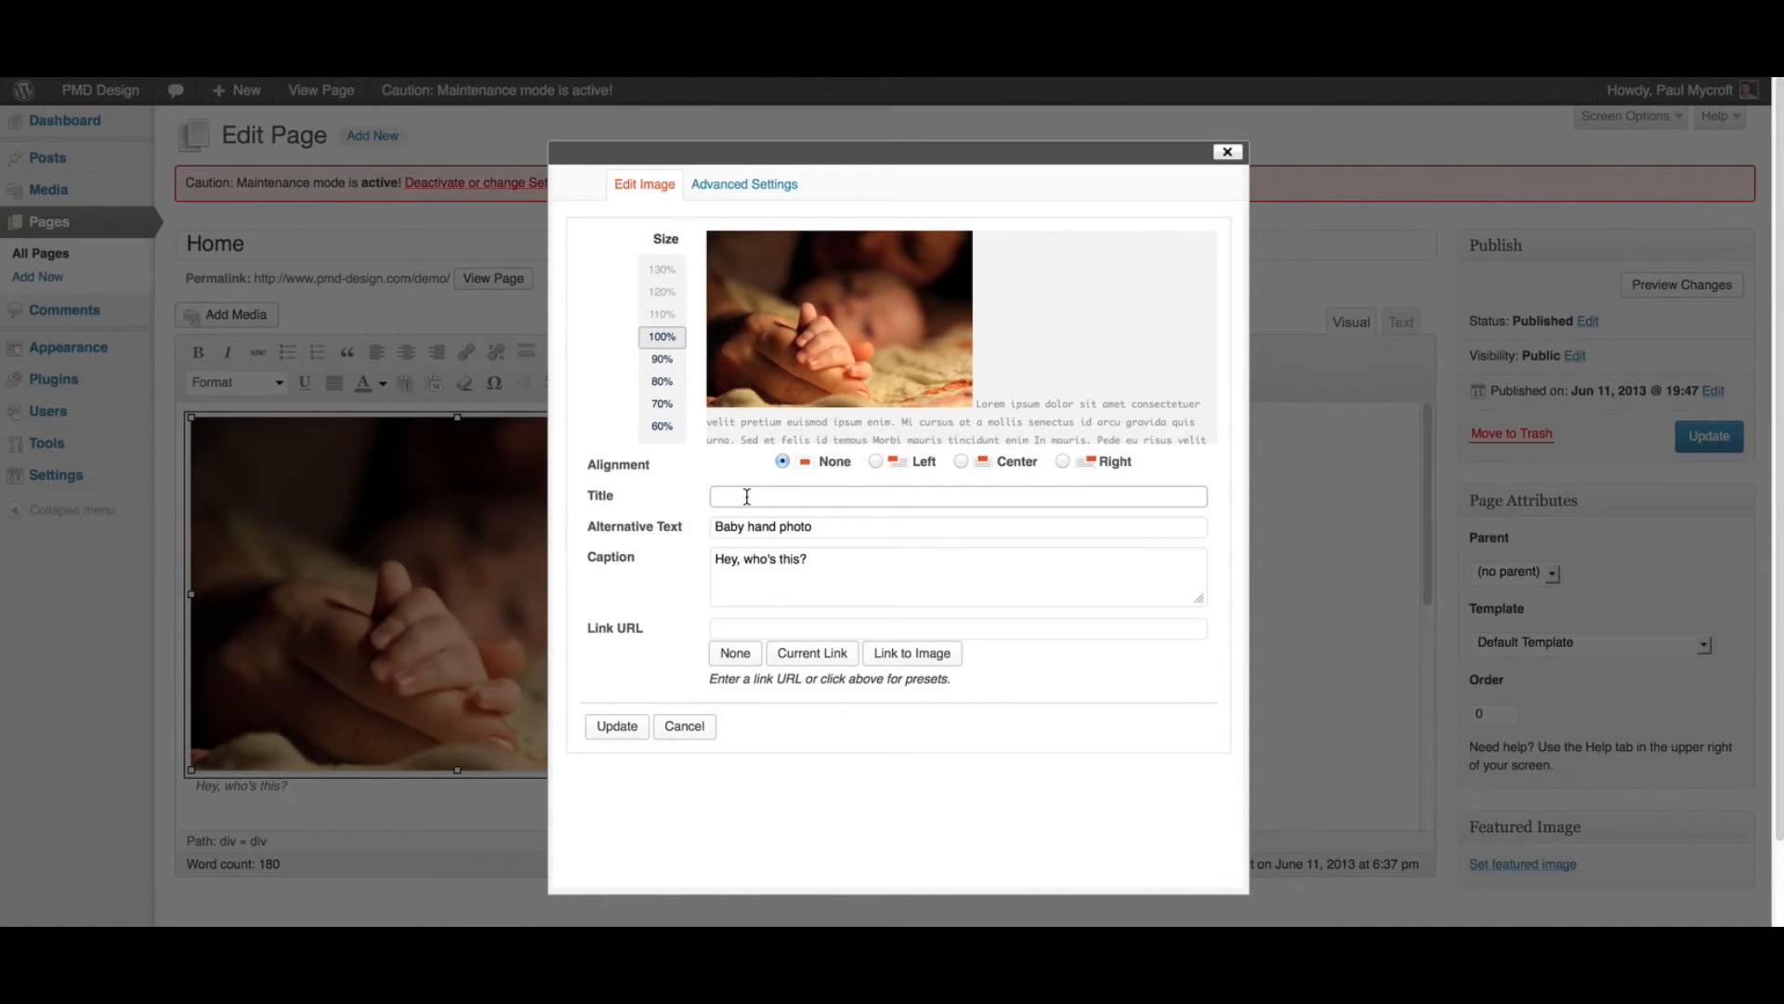
pyautogui.write('Baby hand')
pyautogui.click(617, 726)
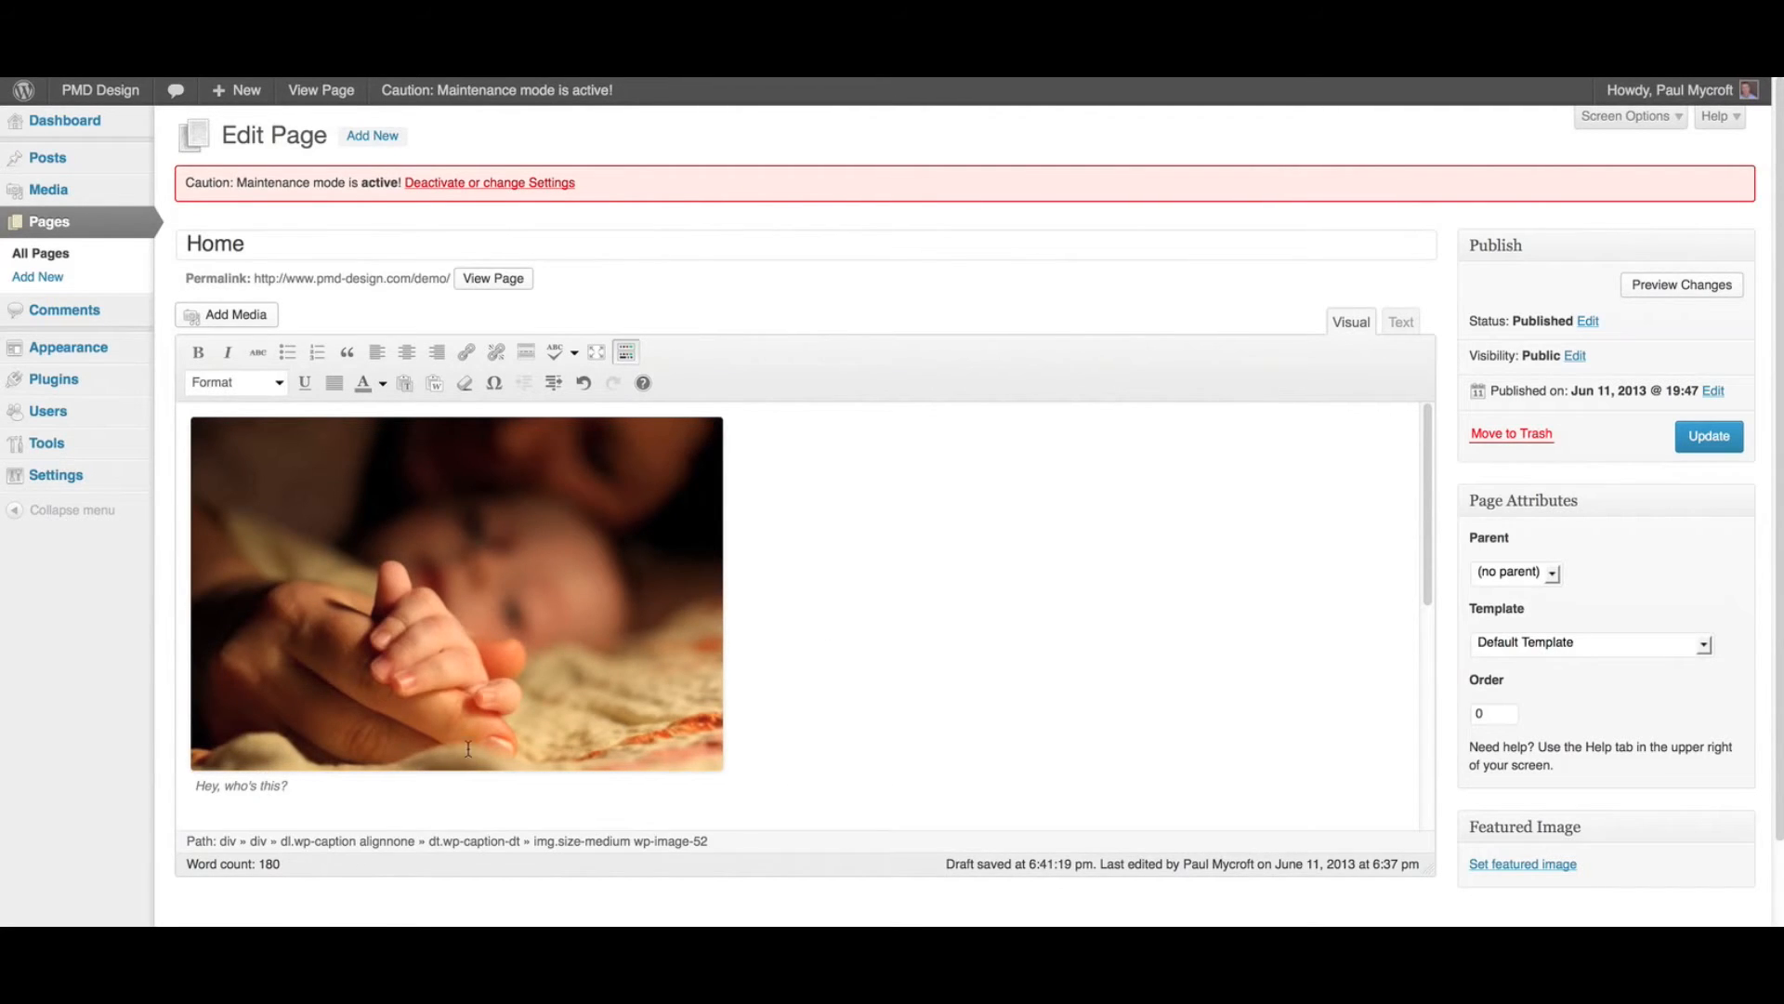
# Step: Update the Home page and reload the live page to check the inserted image and its caption
pyautogui.click(1691, 444)
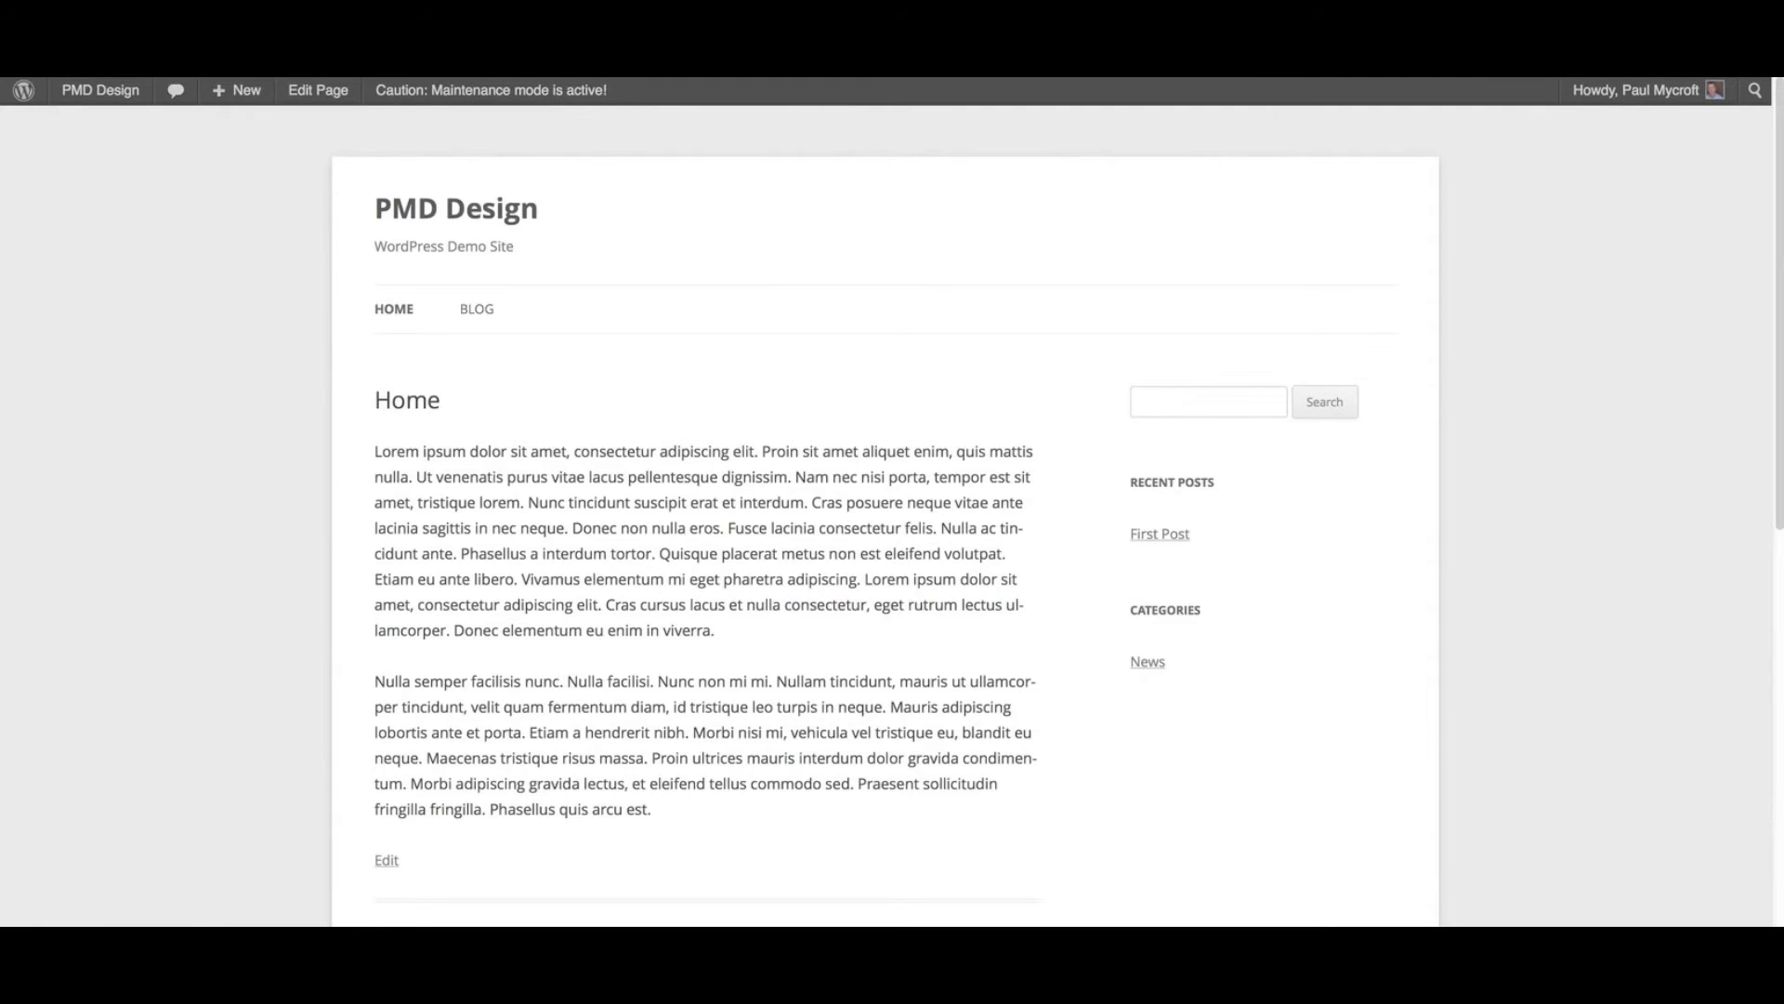
pyautogui.press('super+r')
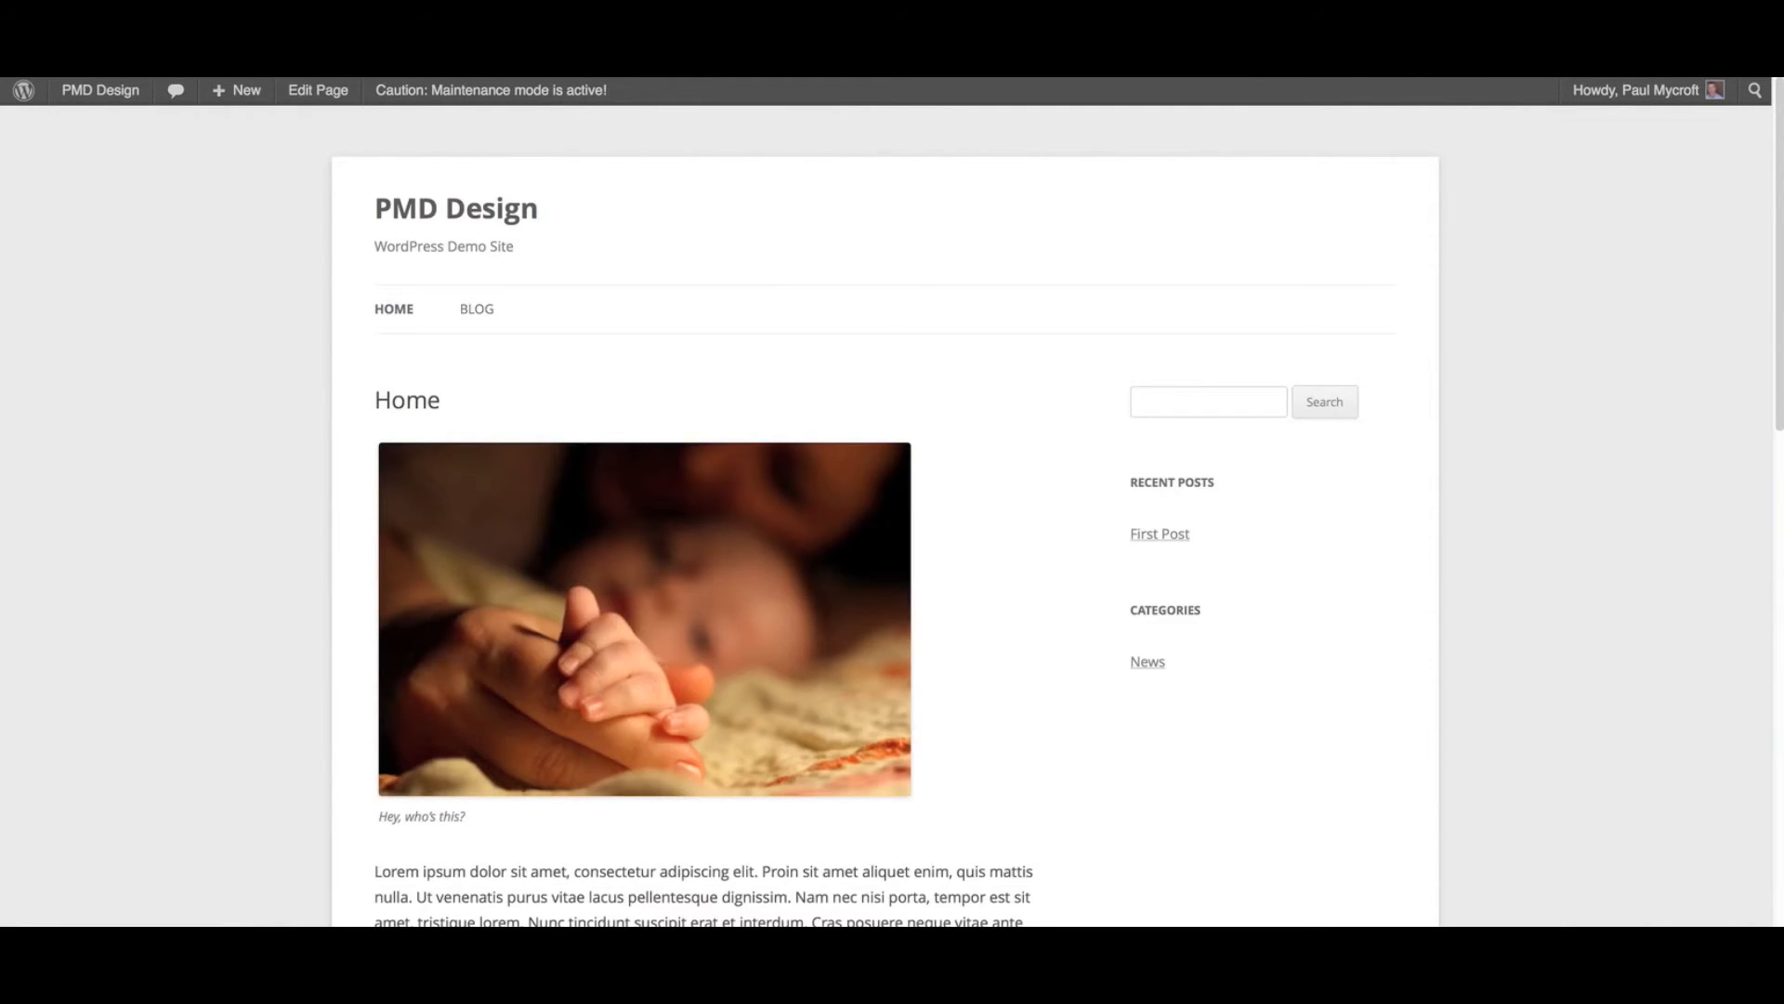
pyautogui.scroll(-3, 1000, 598)
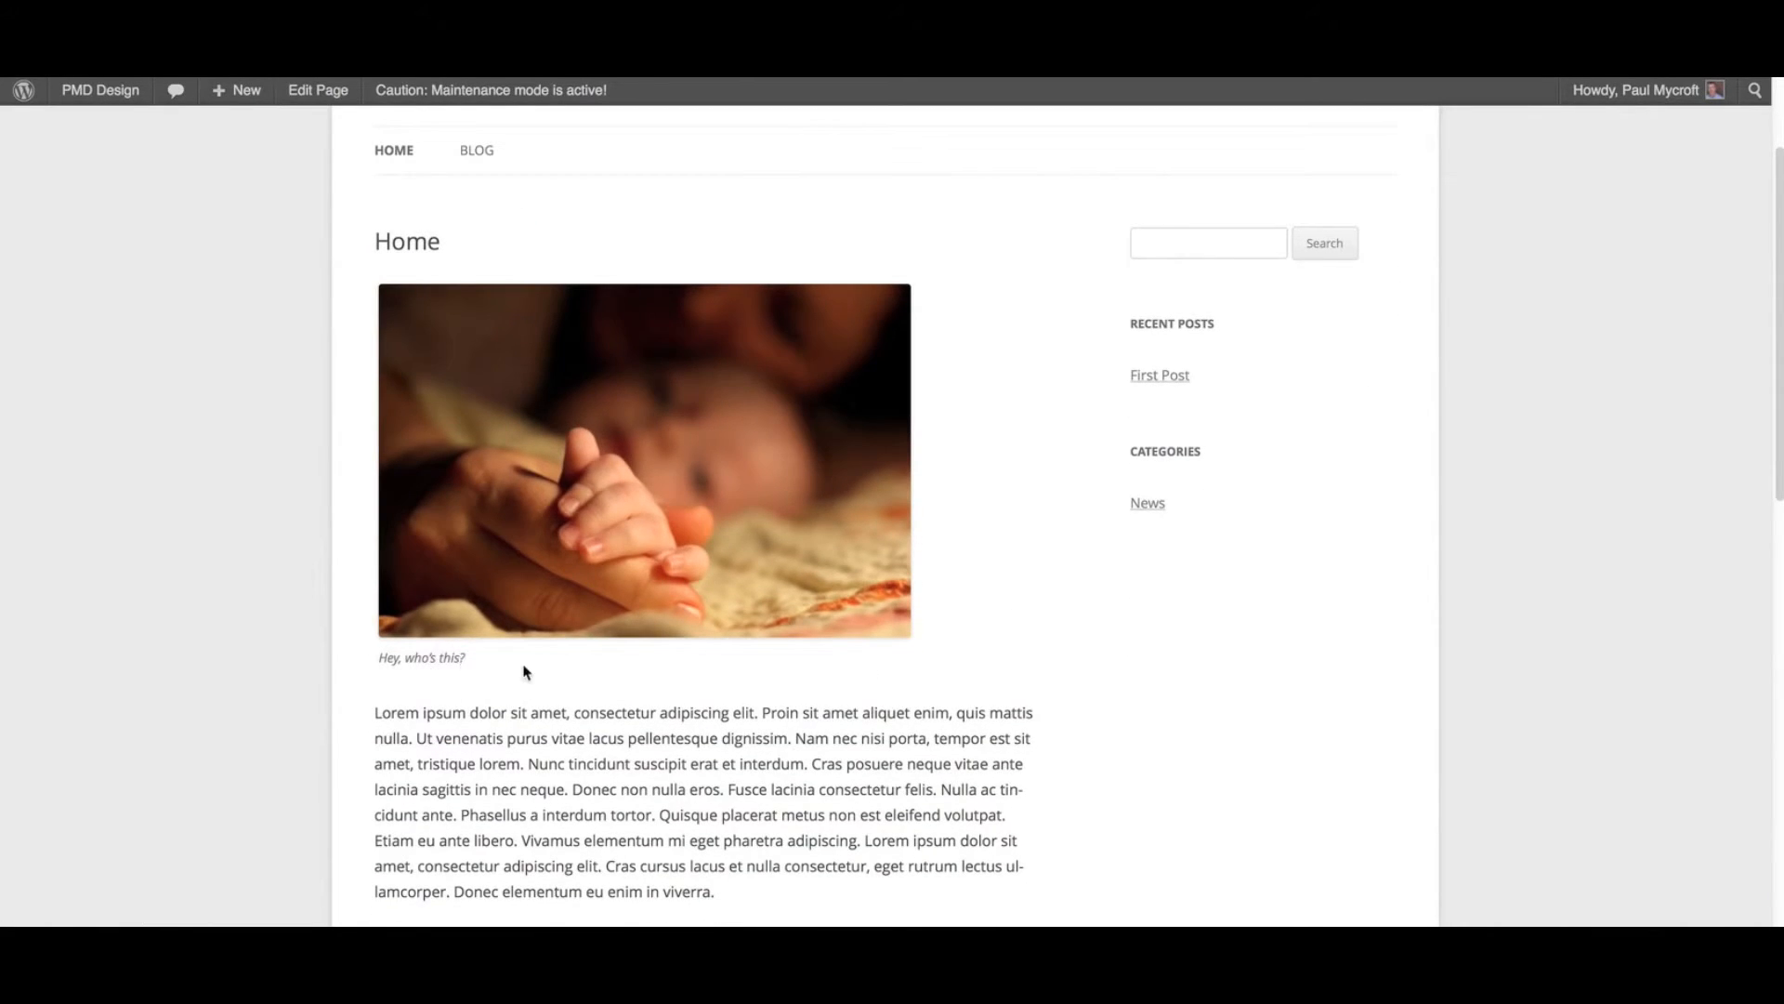
pyautogui.scroll(3, 525, 672)
pyautogui.moveTo(684, 570)
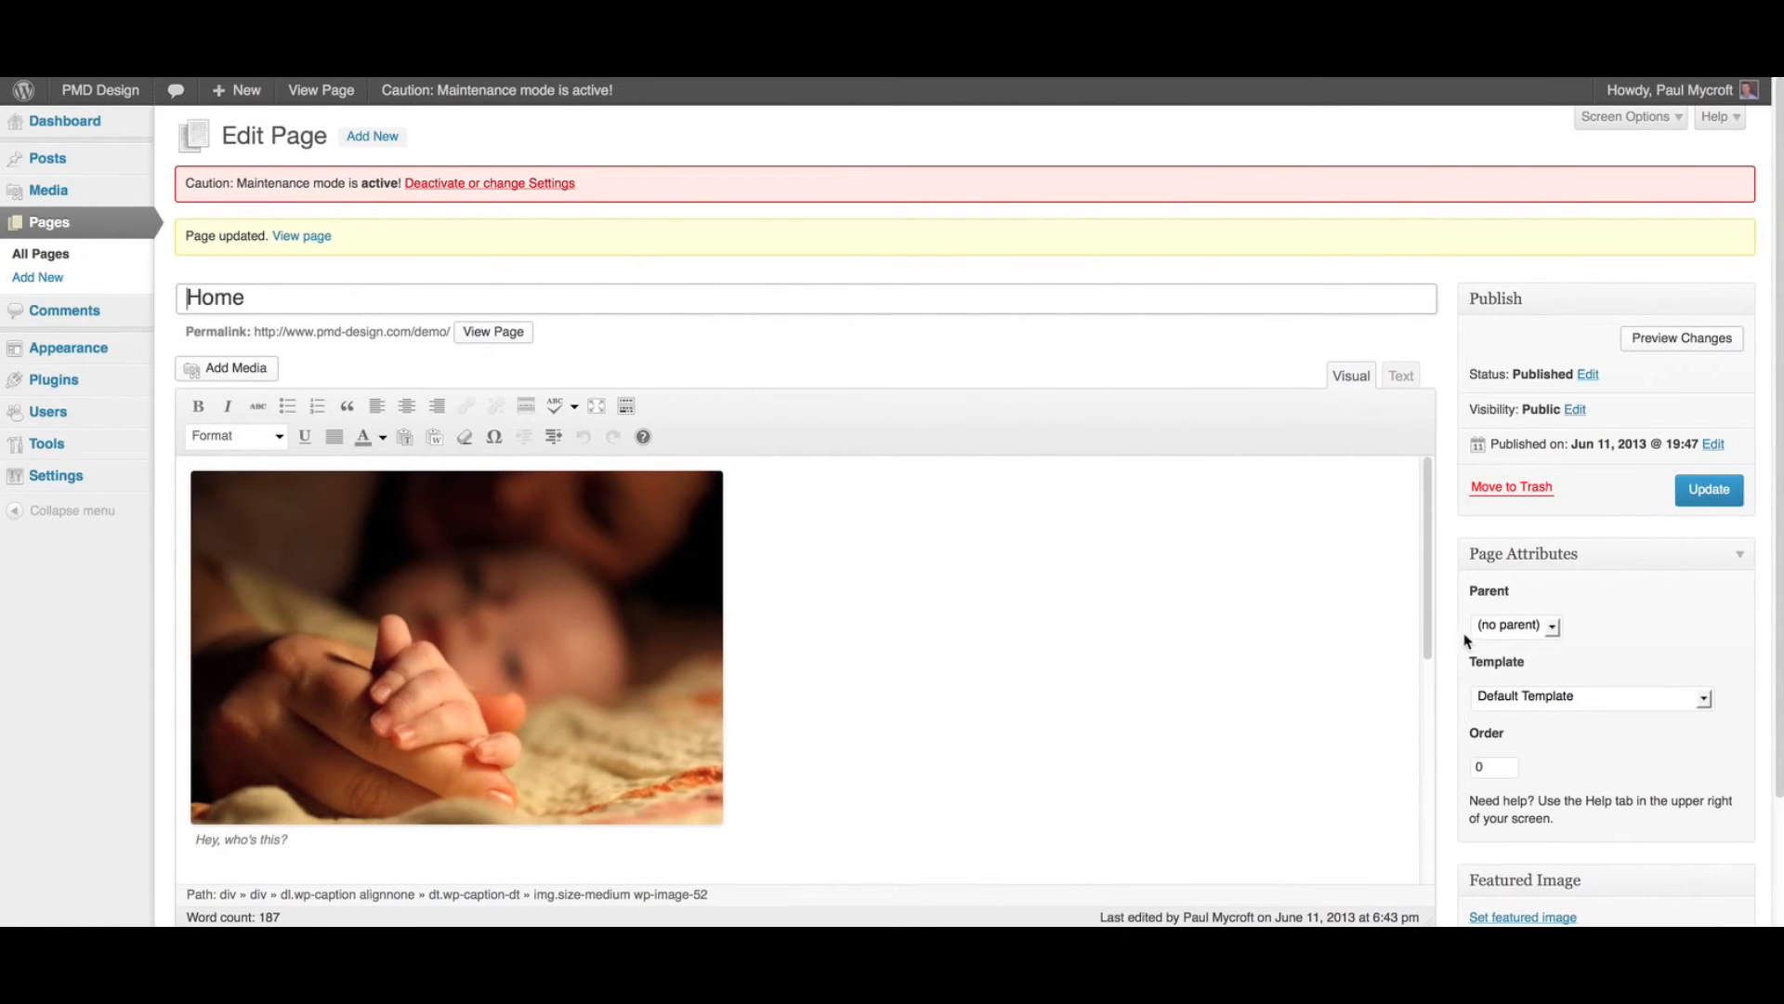
# Step: Edit the baby image in the page content and set its alignment to Left
pyautogui.scroll(-3, 929, 558)
pyautogui.click(377, 464)
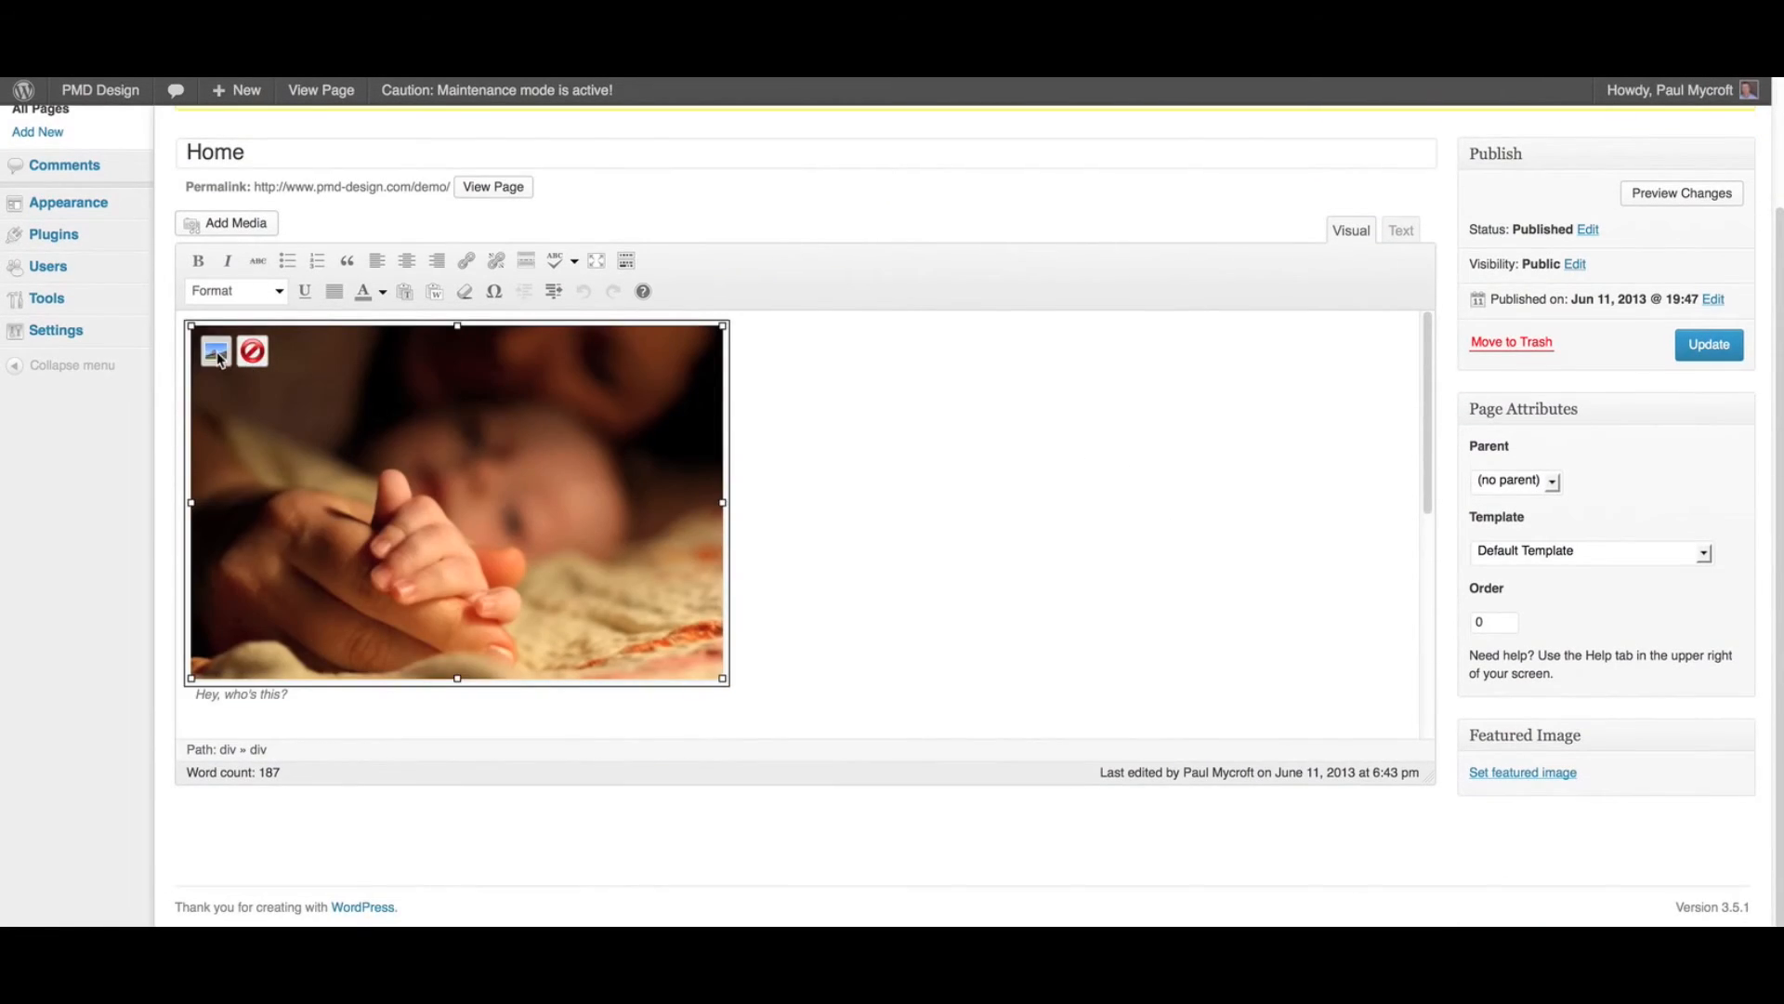
pyautogui.click(216, 353)
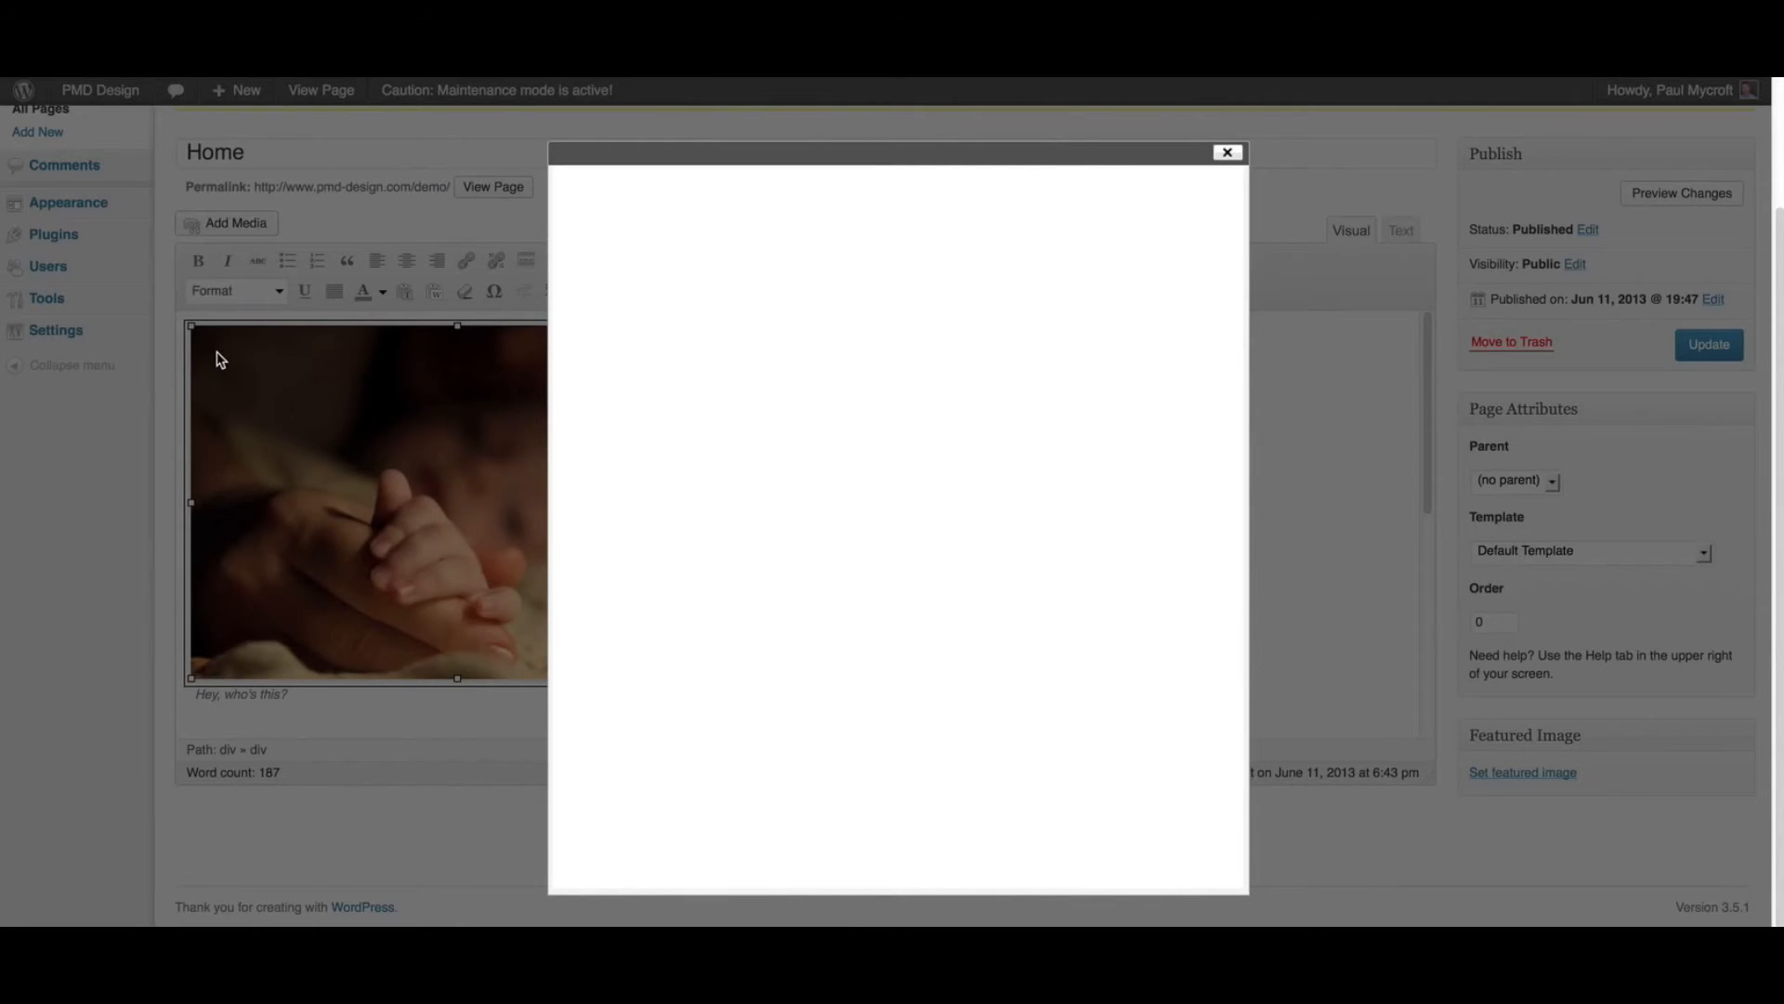
pyautogui.click(876, 462)
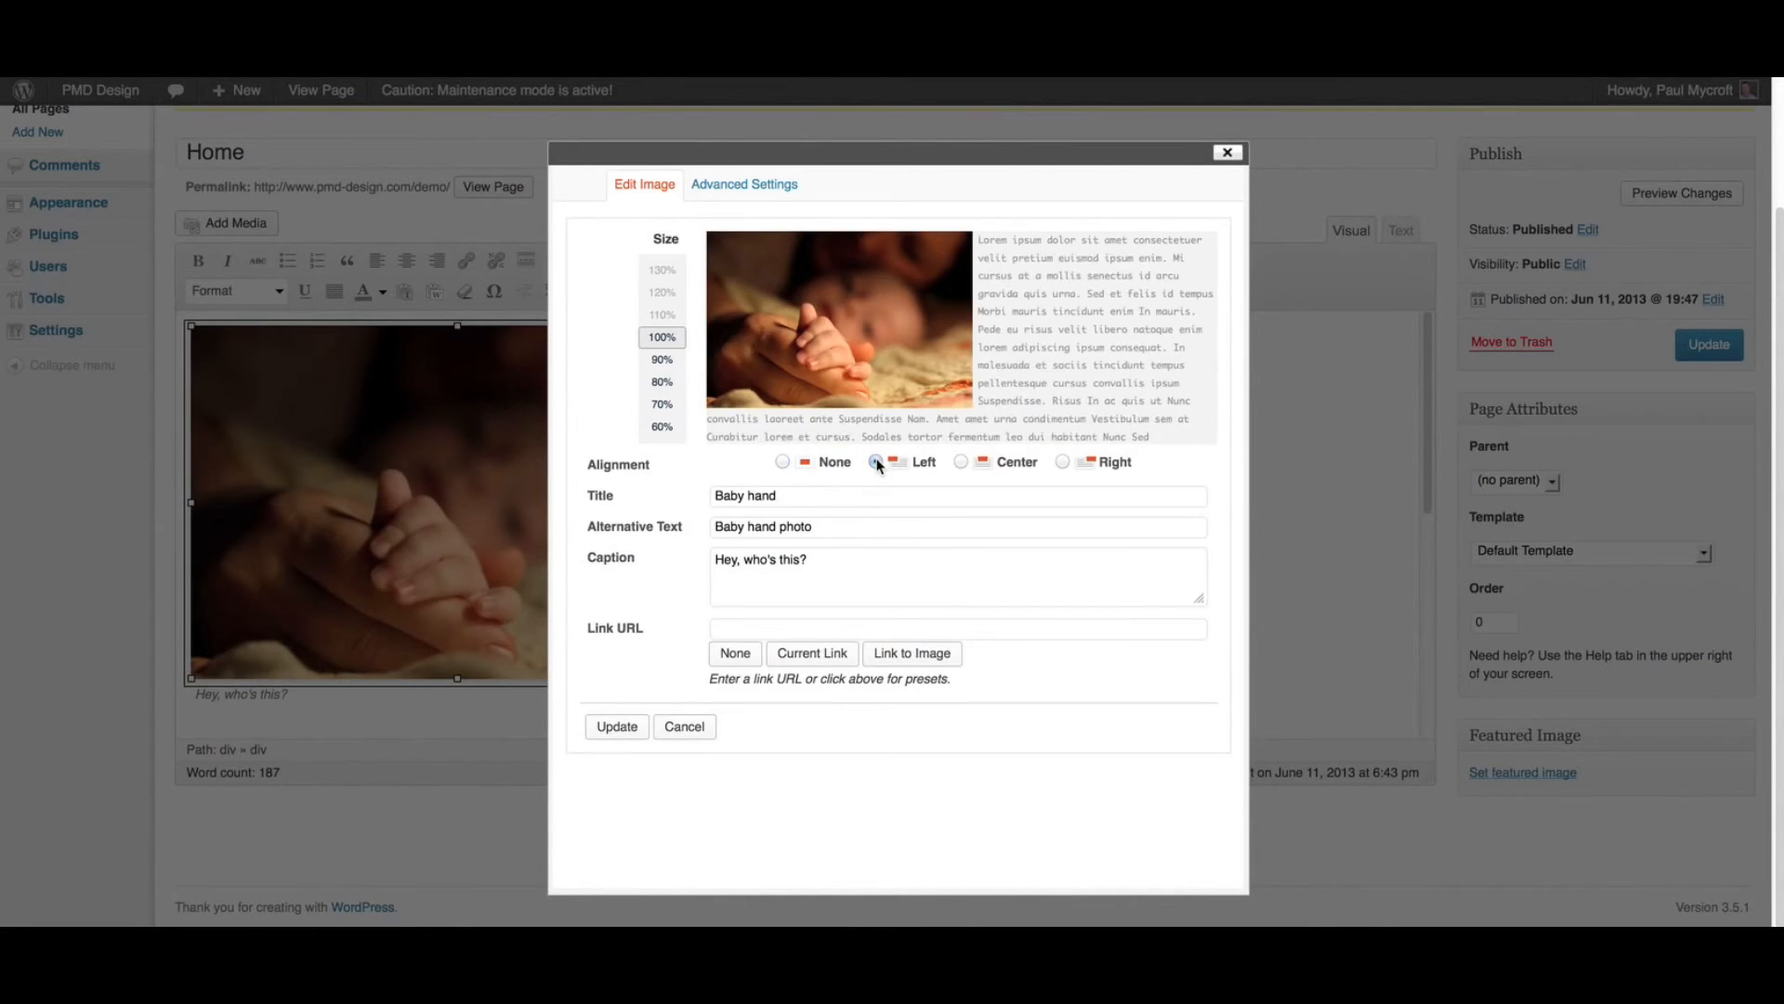
pyautogui.click(615, 727)
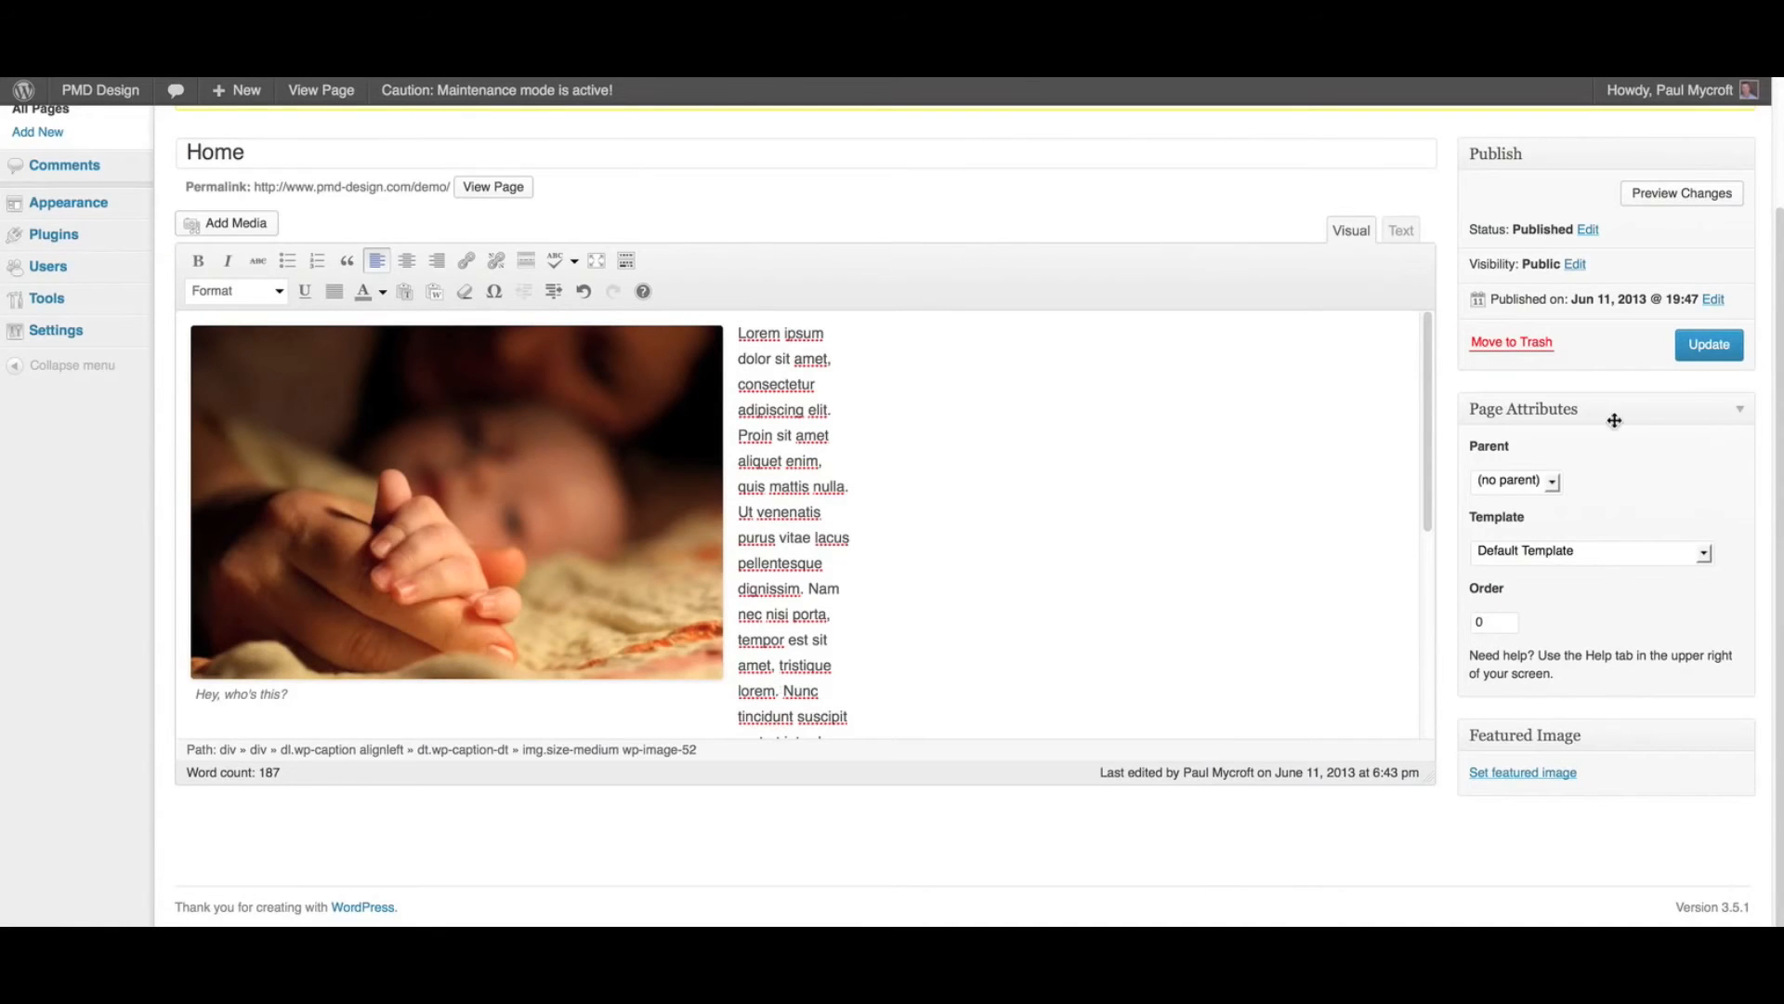
# Step: Update the Home page, check the text wrapping on the reloaded live page, and return to the page editor
pyautogui.click(1709, 344)
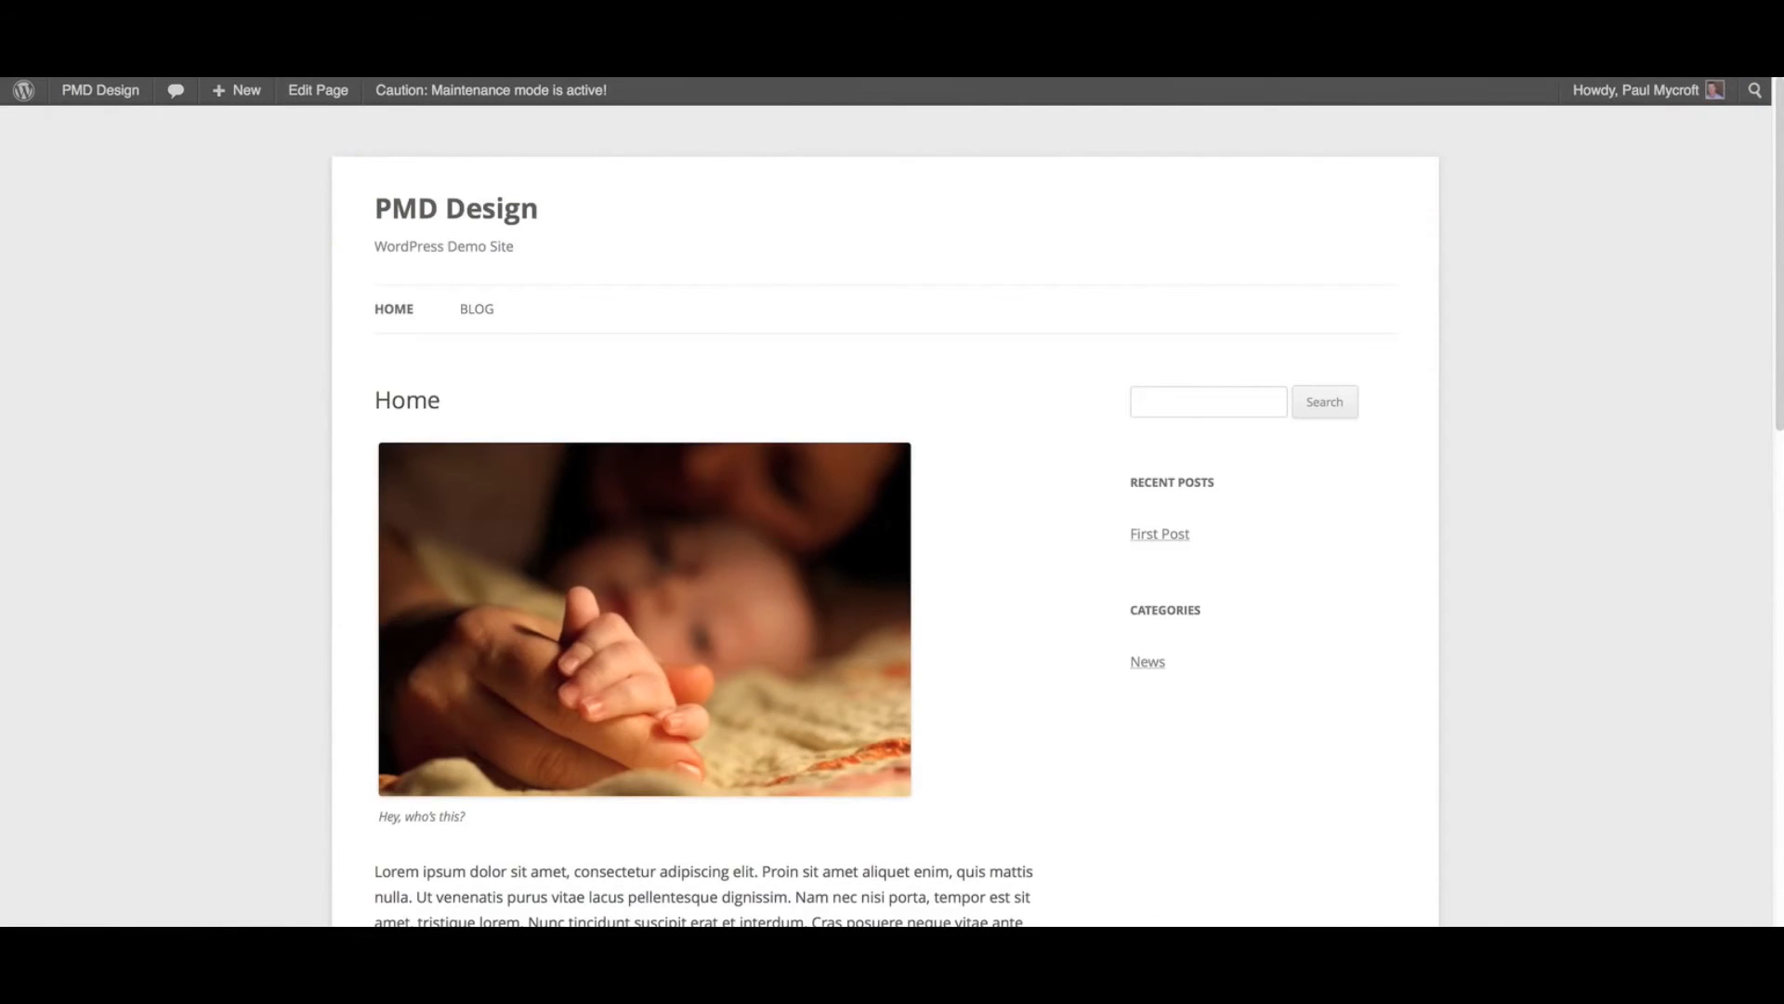
pyautogui.press('super+r')
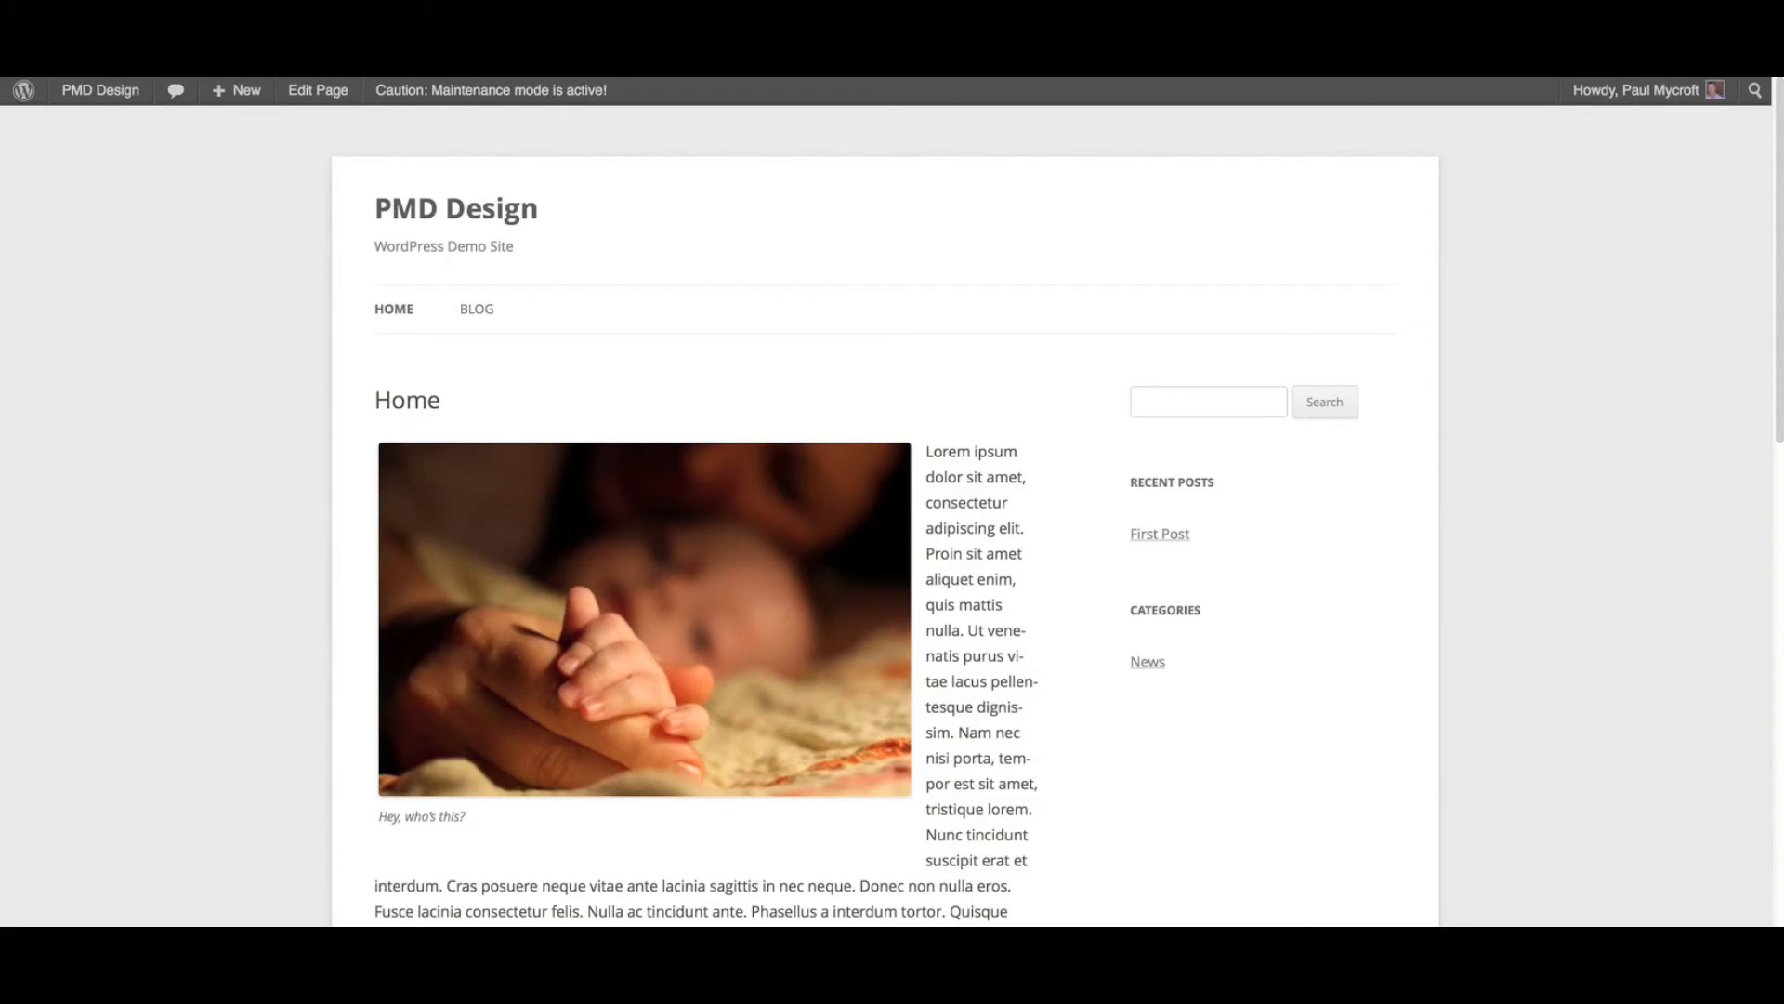
pyautogui.hotkey('ctrl', 'Tab')
# Step: Set the baby image's alignment to Right and its size to 80%, and update the Home page
pyautogui.click(591, 590)
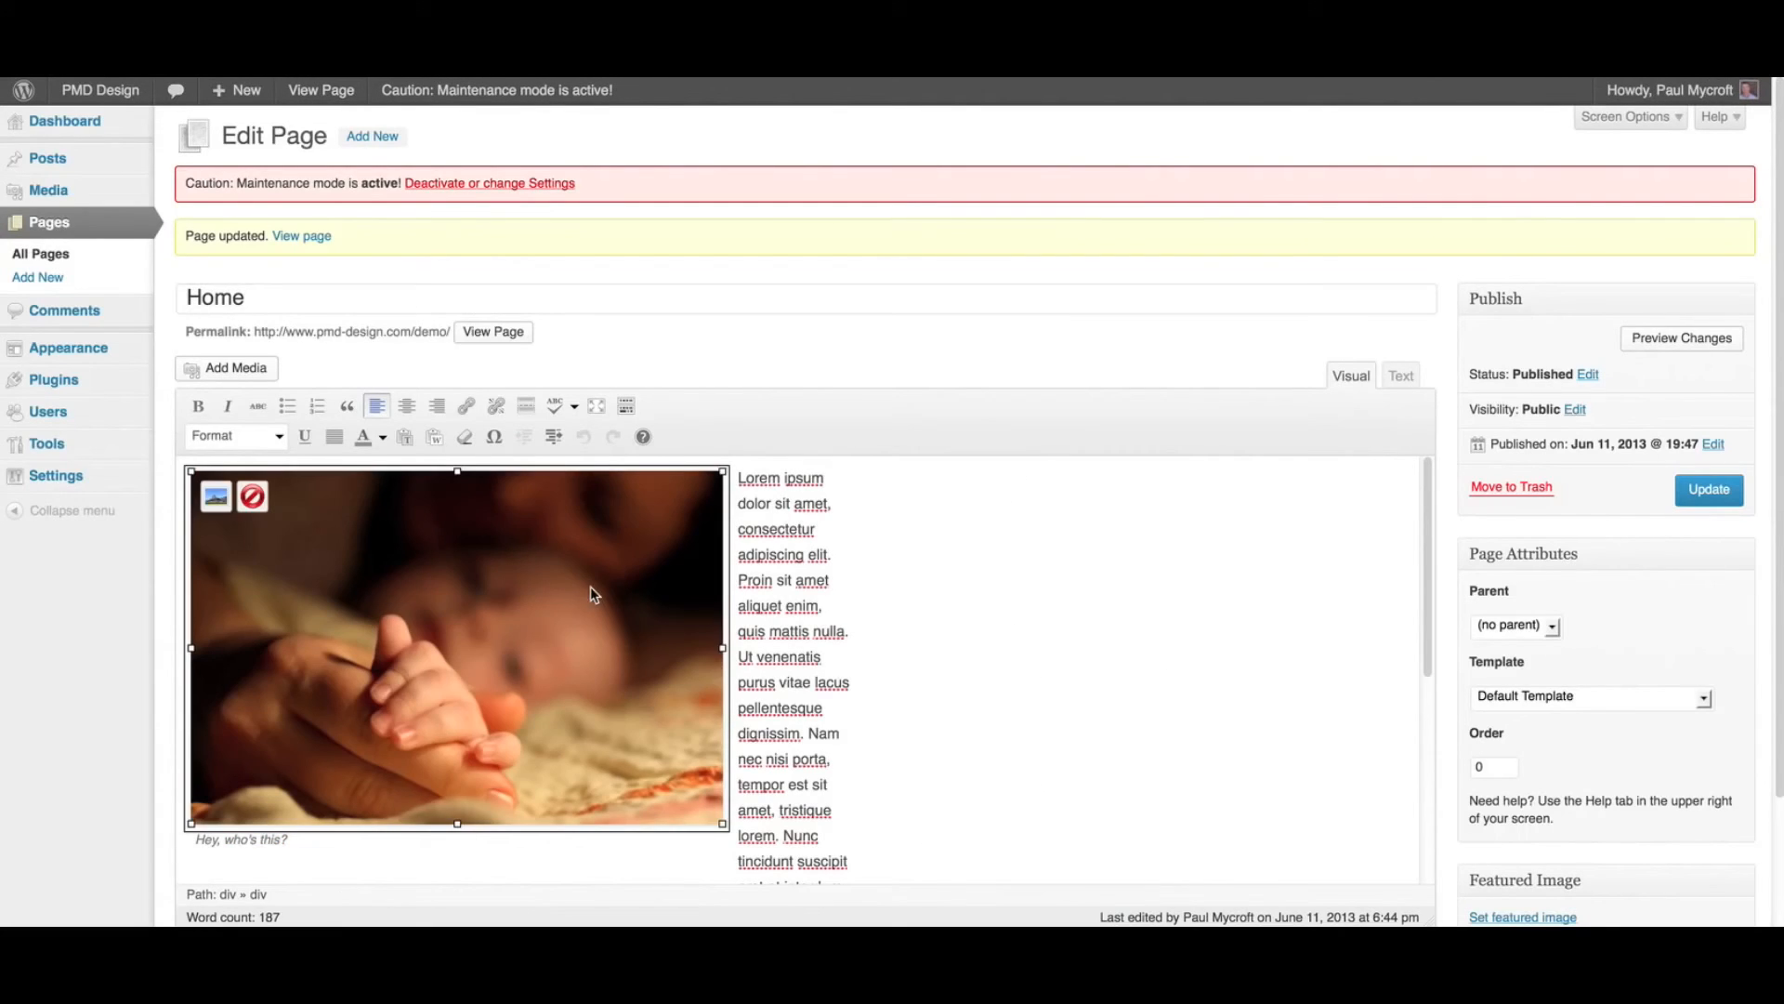
pyautogui.click(219, 502)
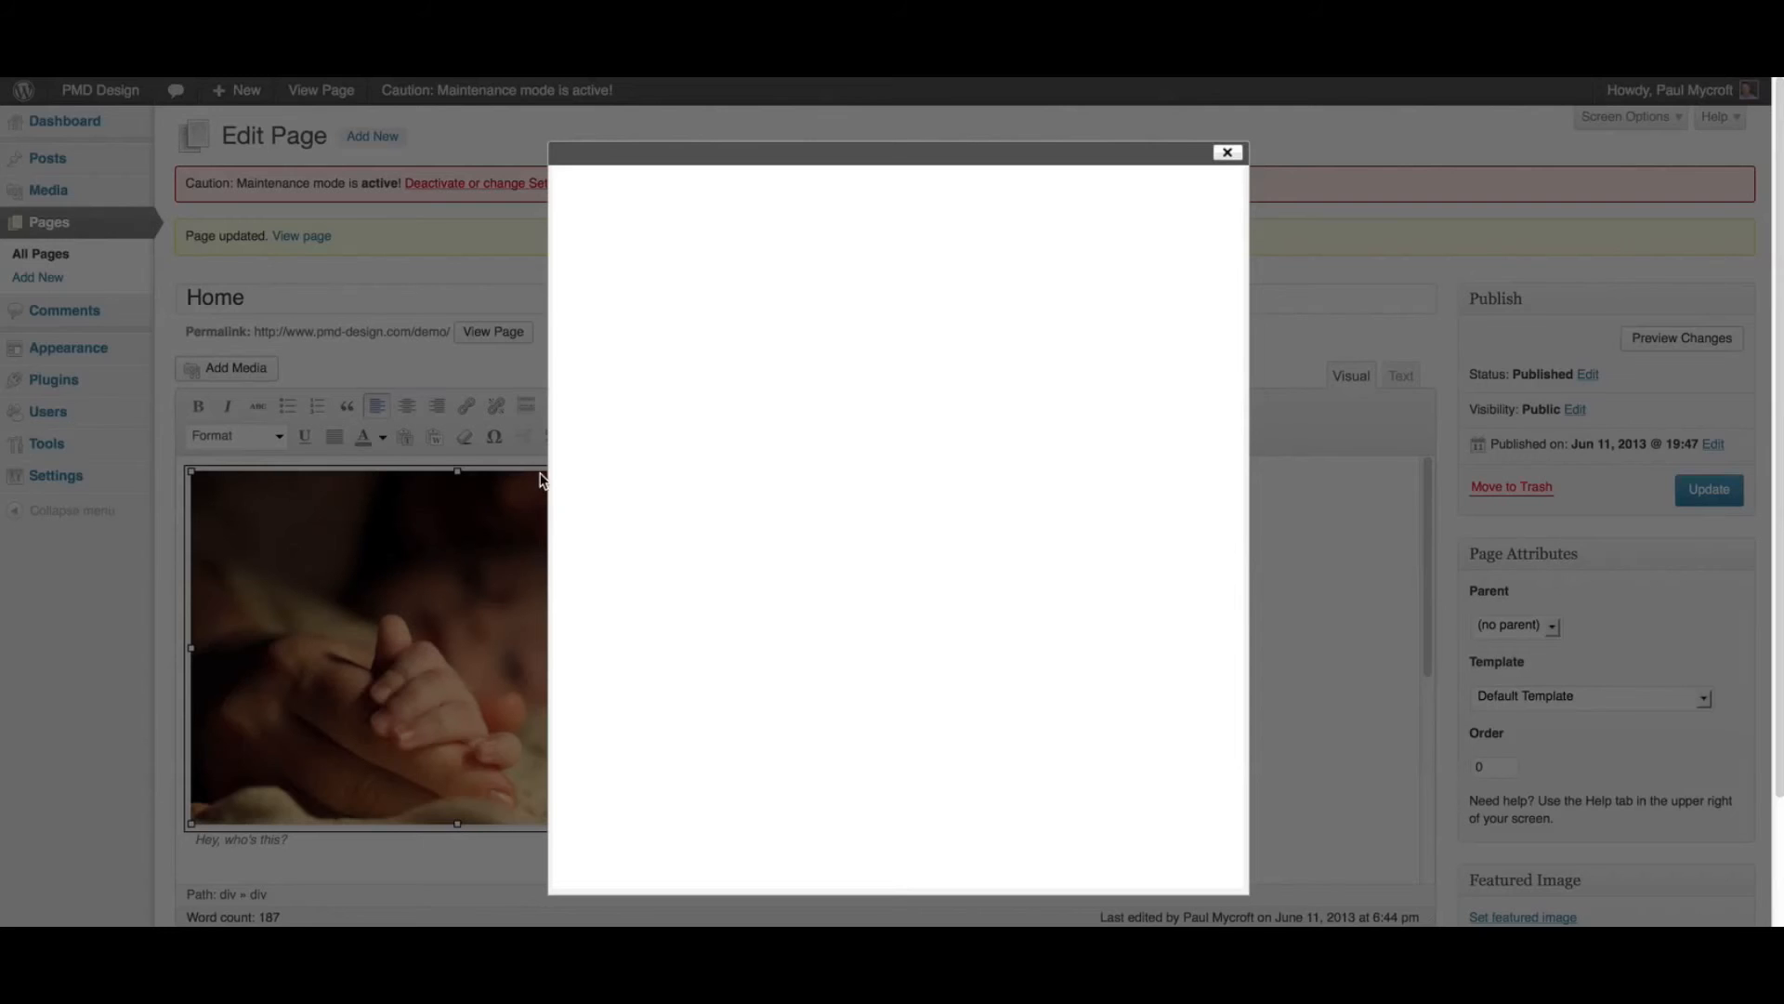
pyautogui.click(1063, 463)
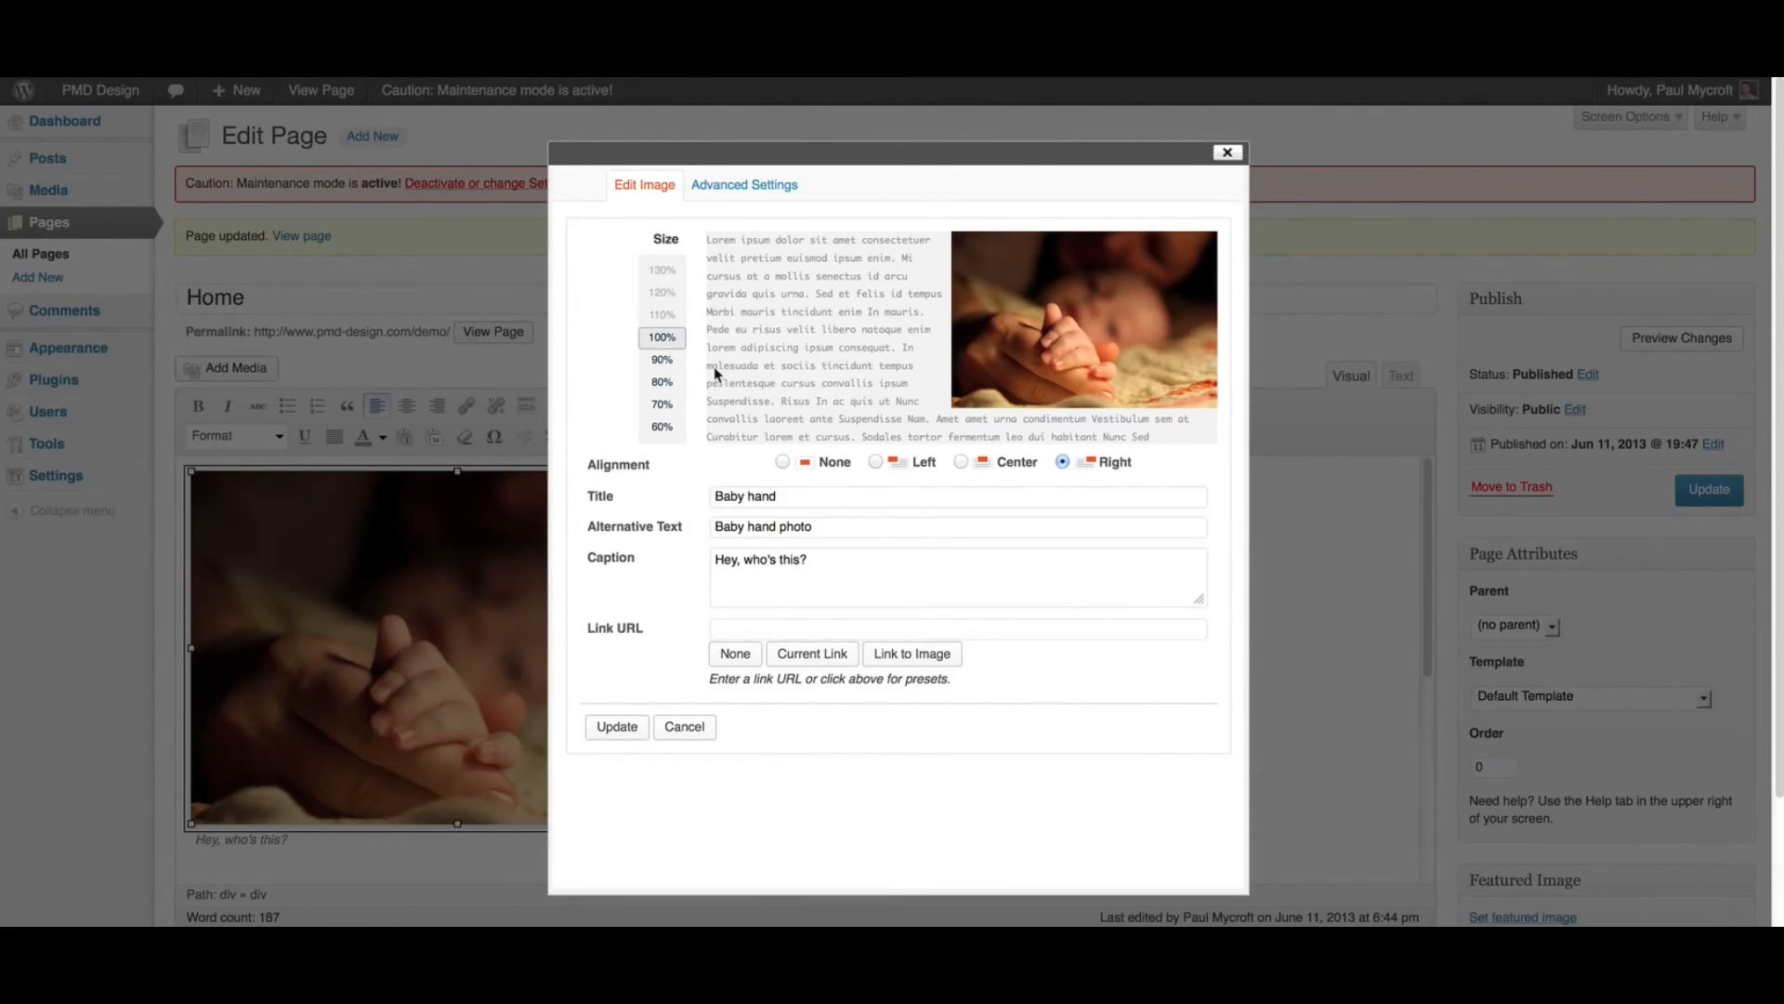
pyautogui.click(667, 363)
pyautogui.click(663, 383)
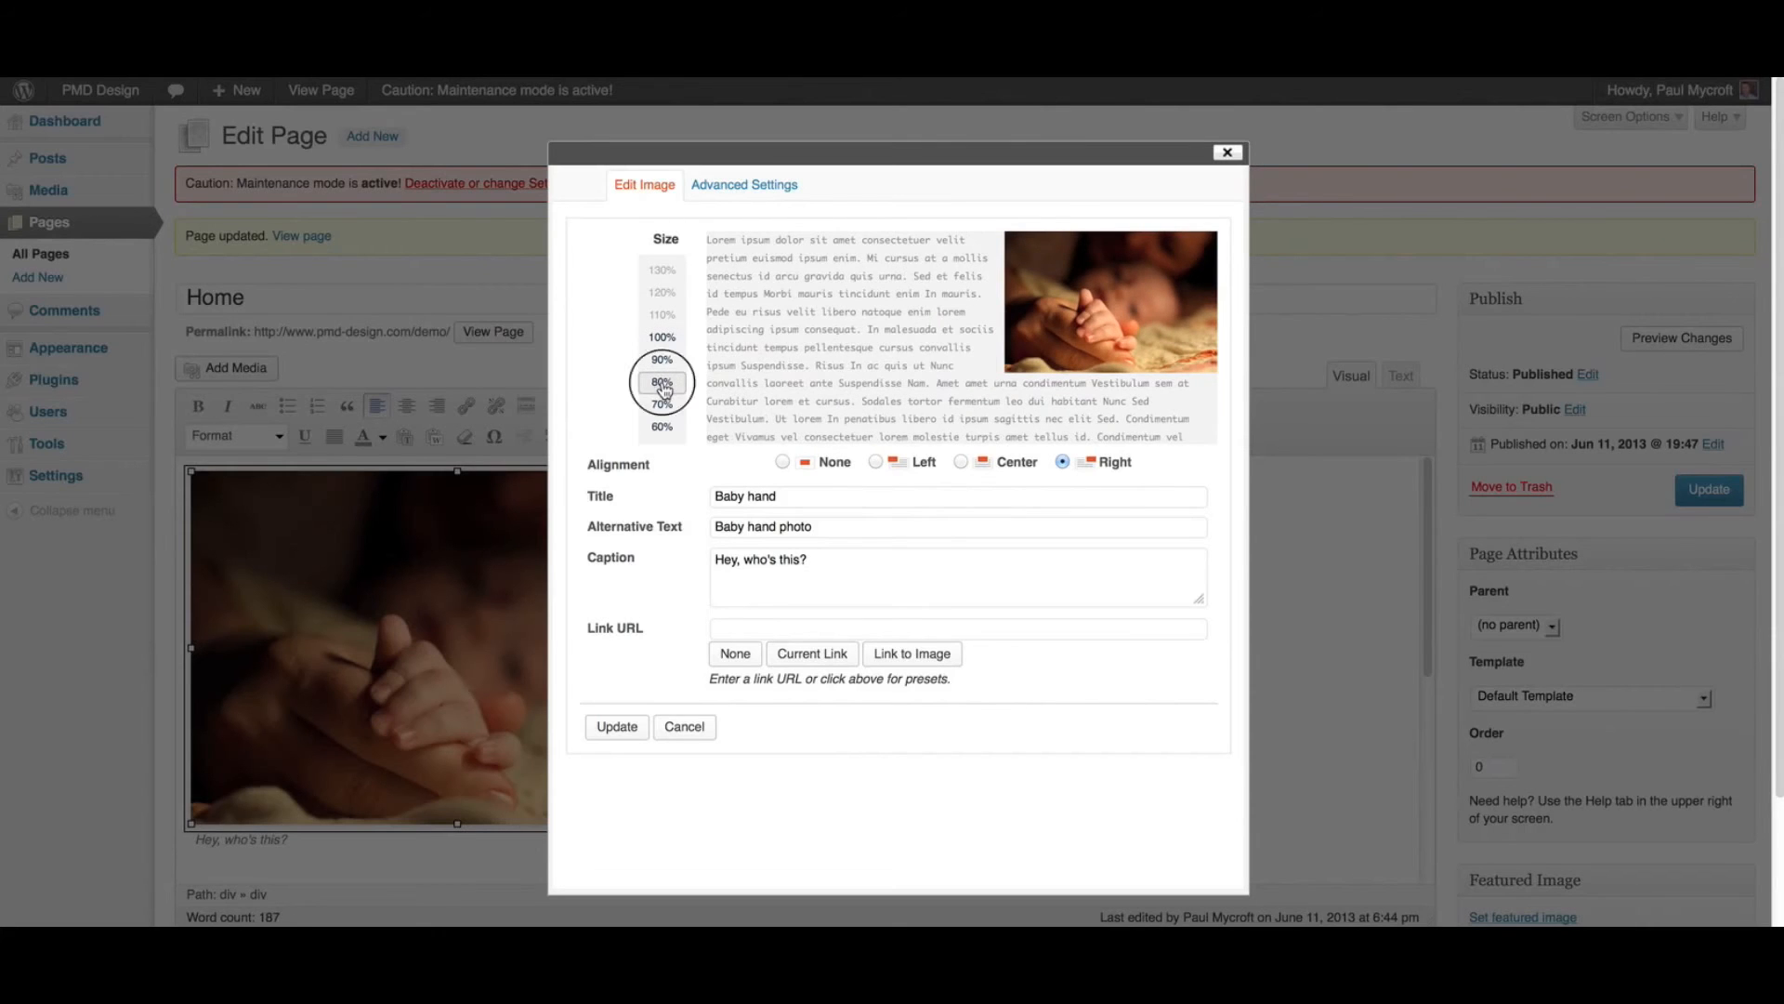
pyautogui.click(615, 726)
pyautogui.click(1720, 490)
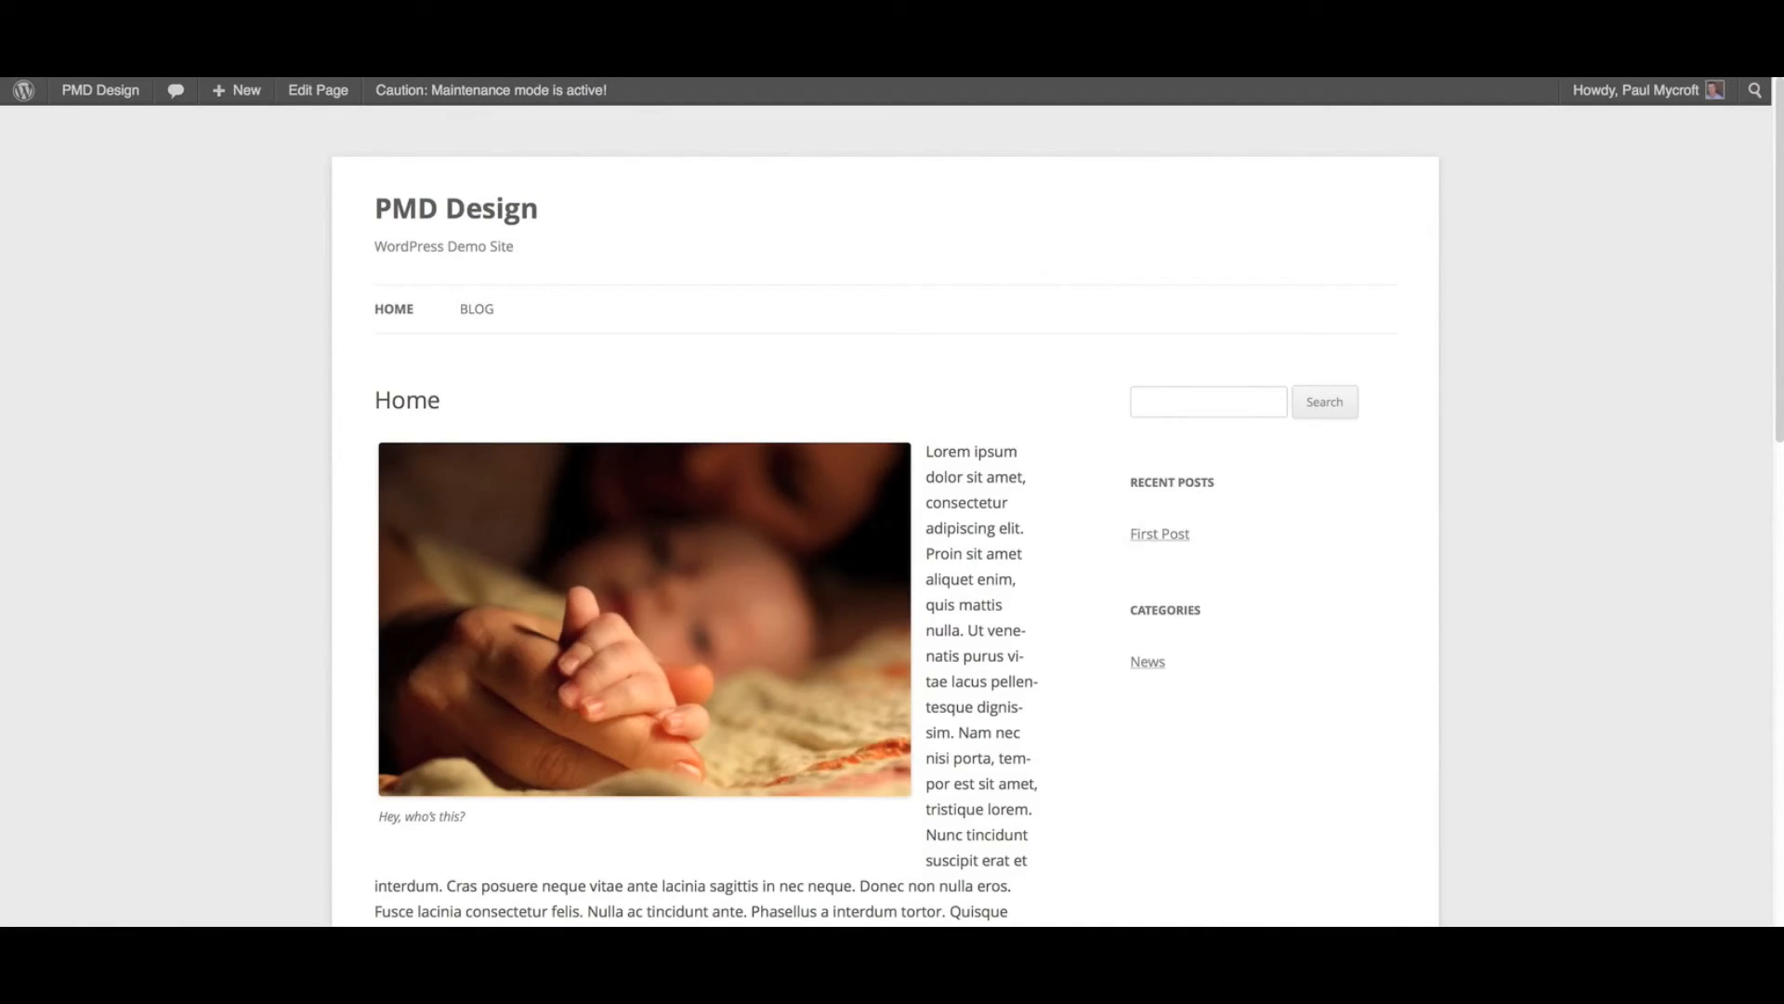
# Step: Reload the live Home page to check the baby image's right alignment and reduced size, and return to the page editor
pyautogui.press('super+r')
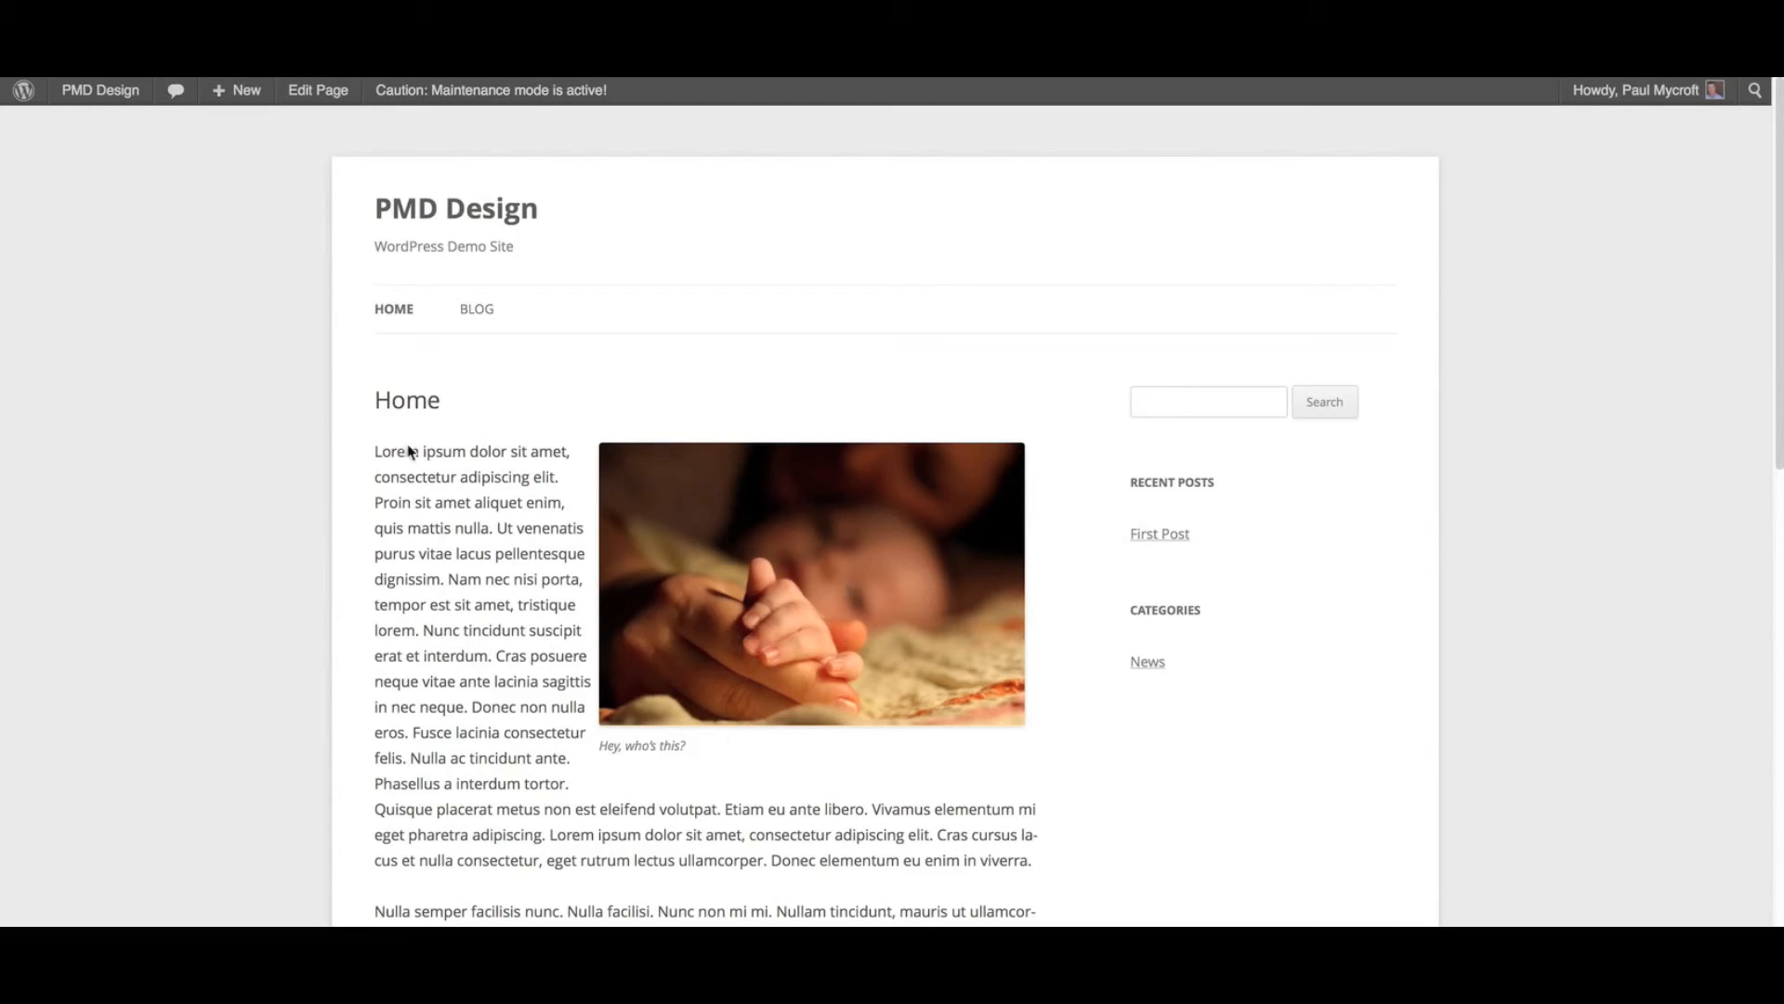
pyautogui.hotkey('ctrl', 'Tab')
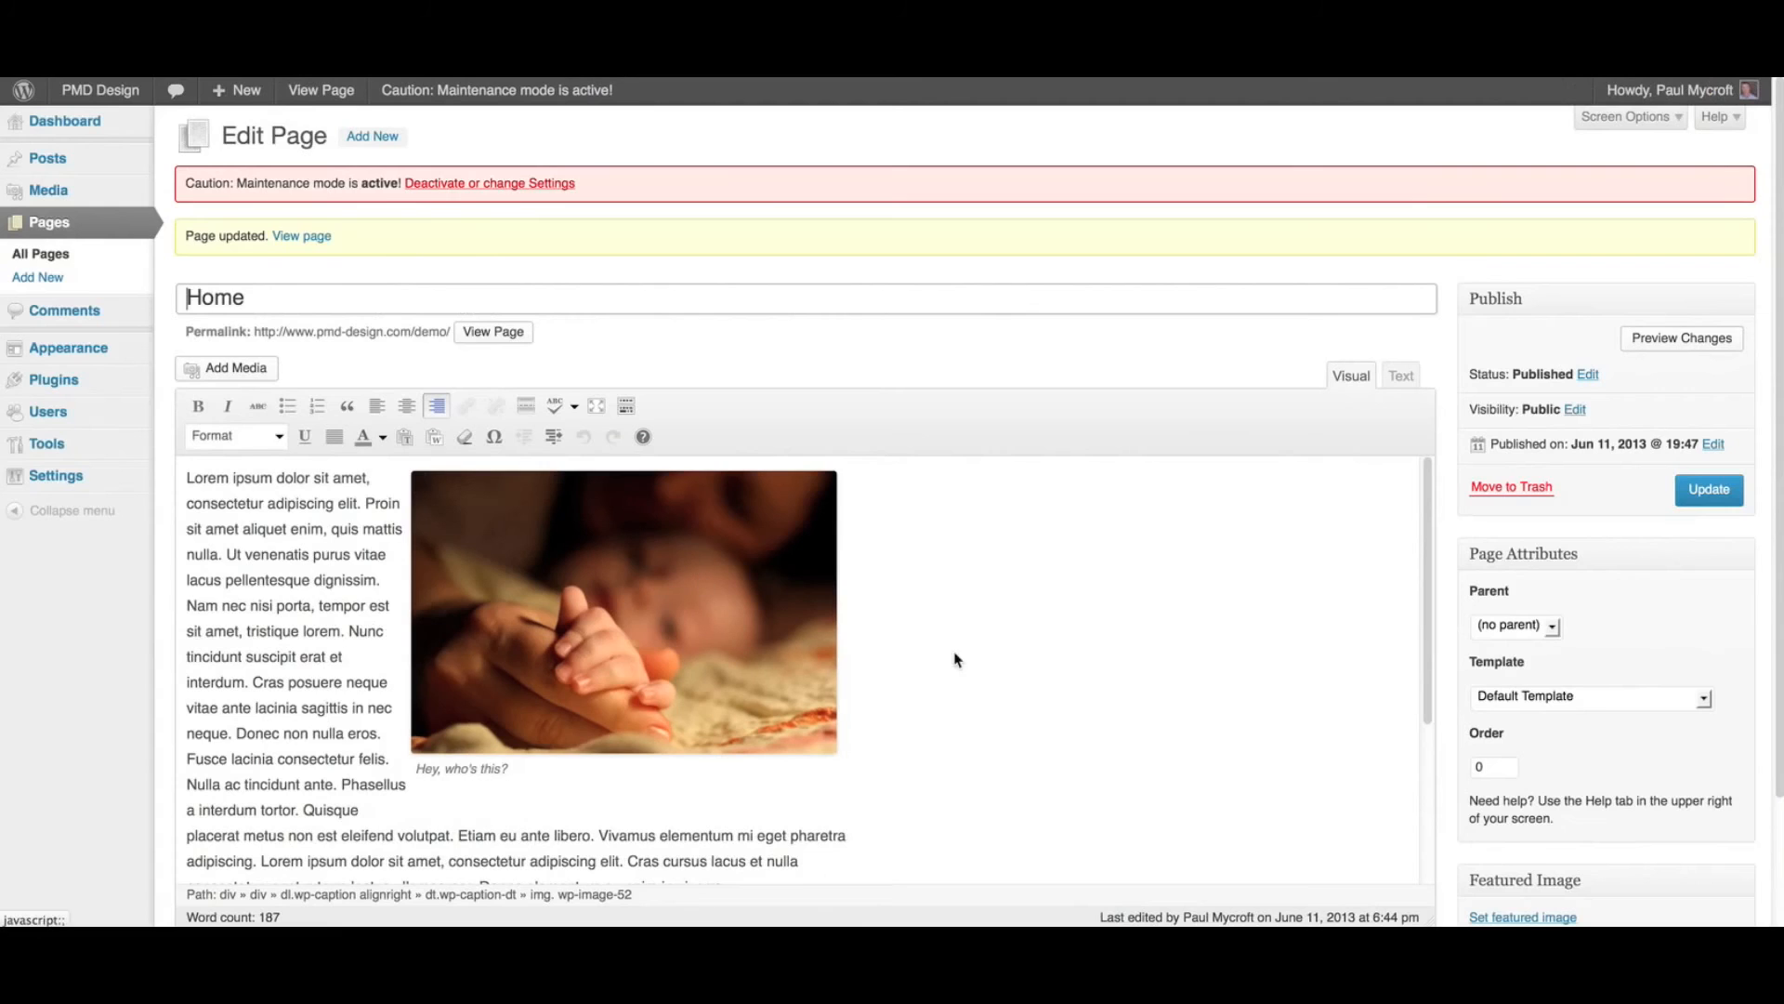
# Step: Insert the Beach toys image from the media library at Medium – 500 × 332 on a new line after the paragraph ending "viverra."
pyautogui.scroll(-4, 1072, 685)
pyautogui.click(790, 685)
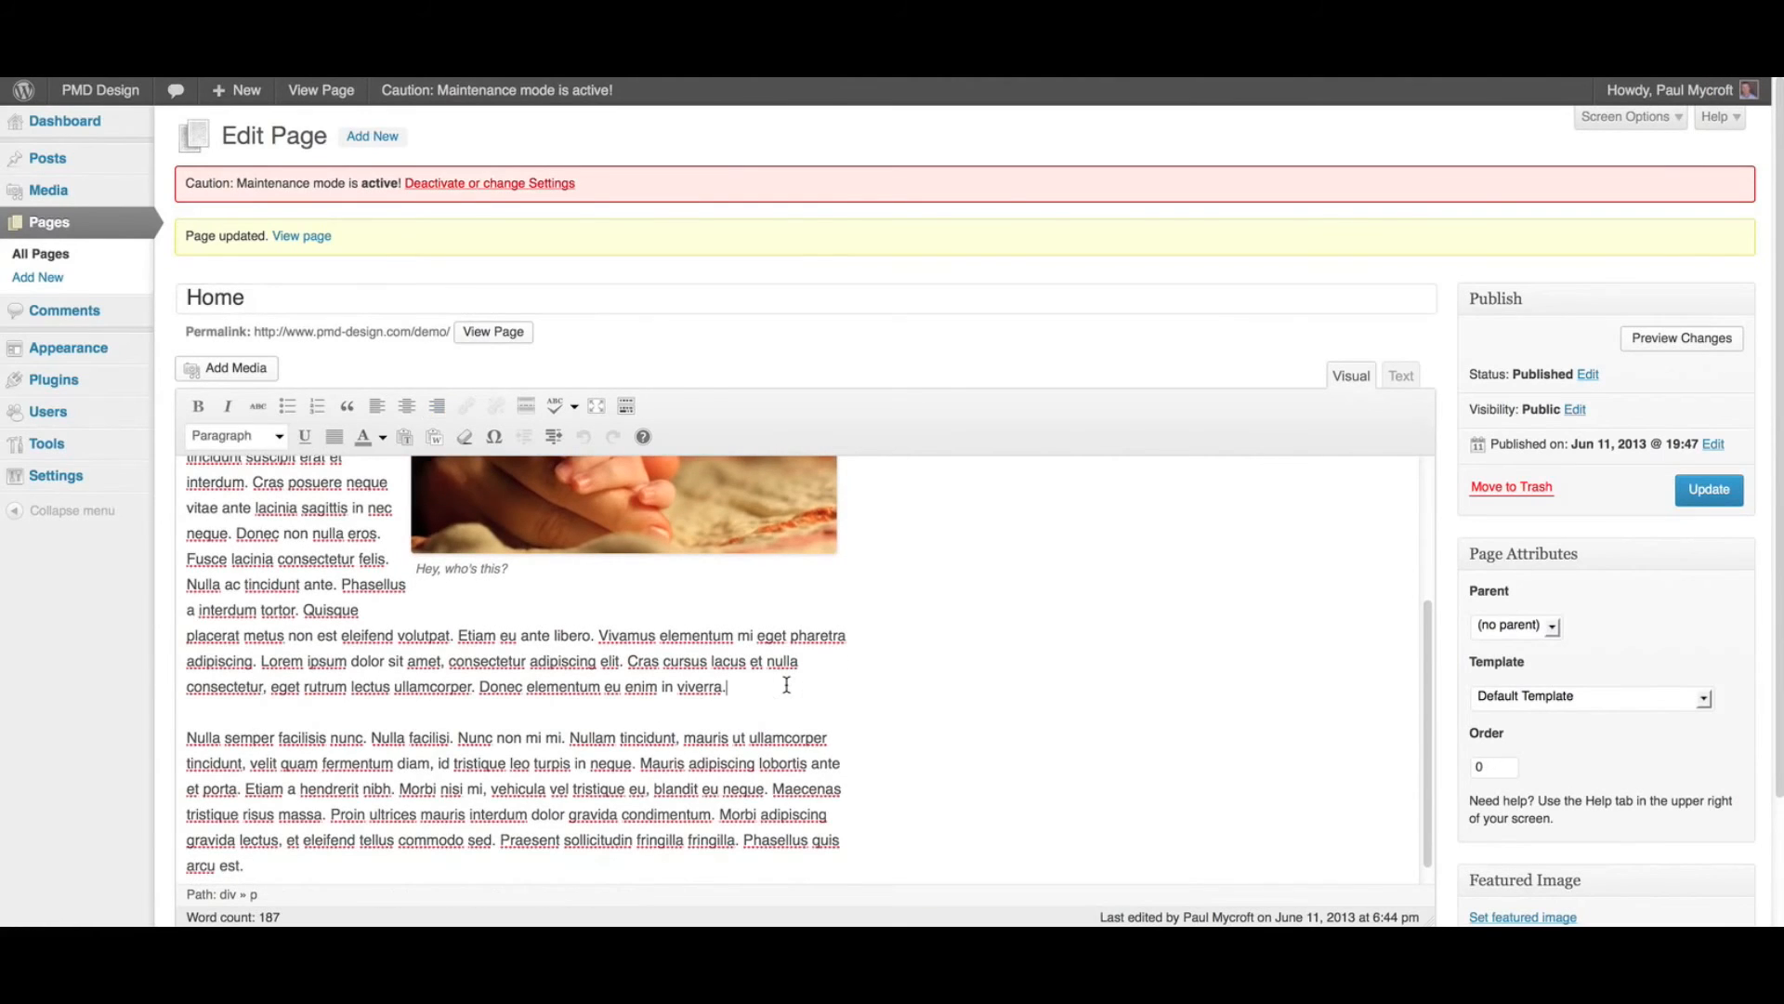
pyautogui.press('Return')
pyautogui.click(197, 366)
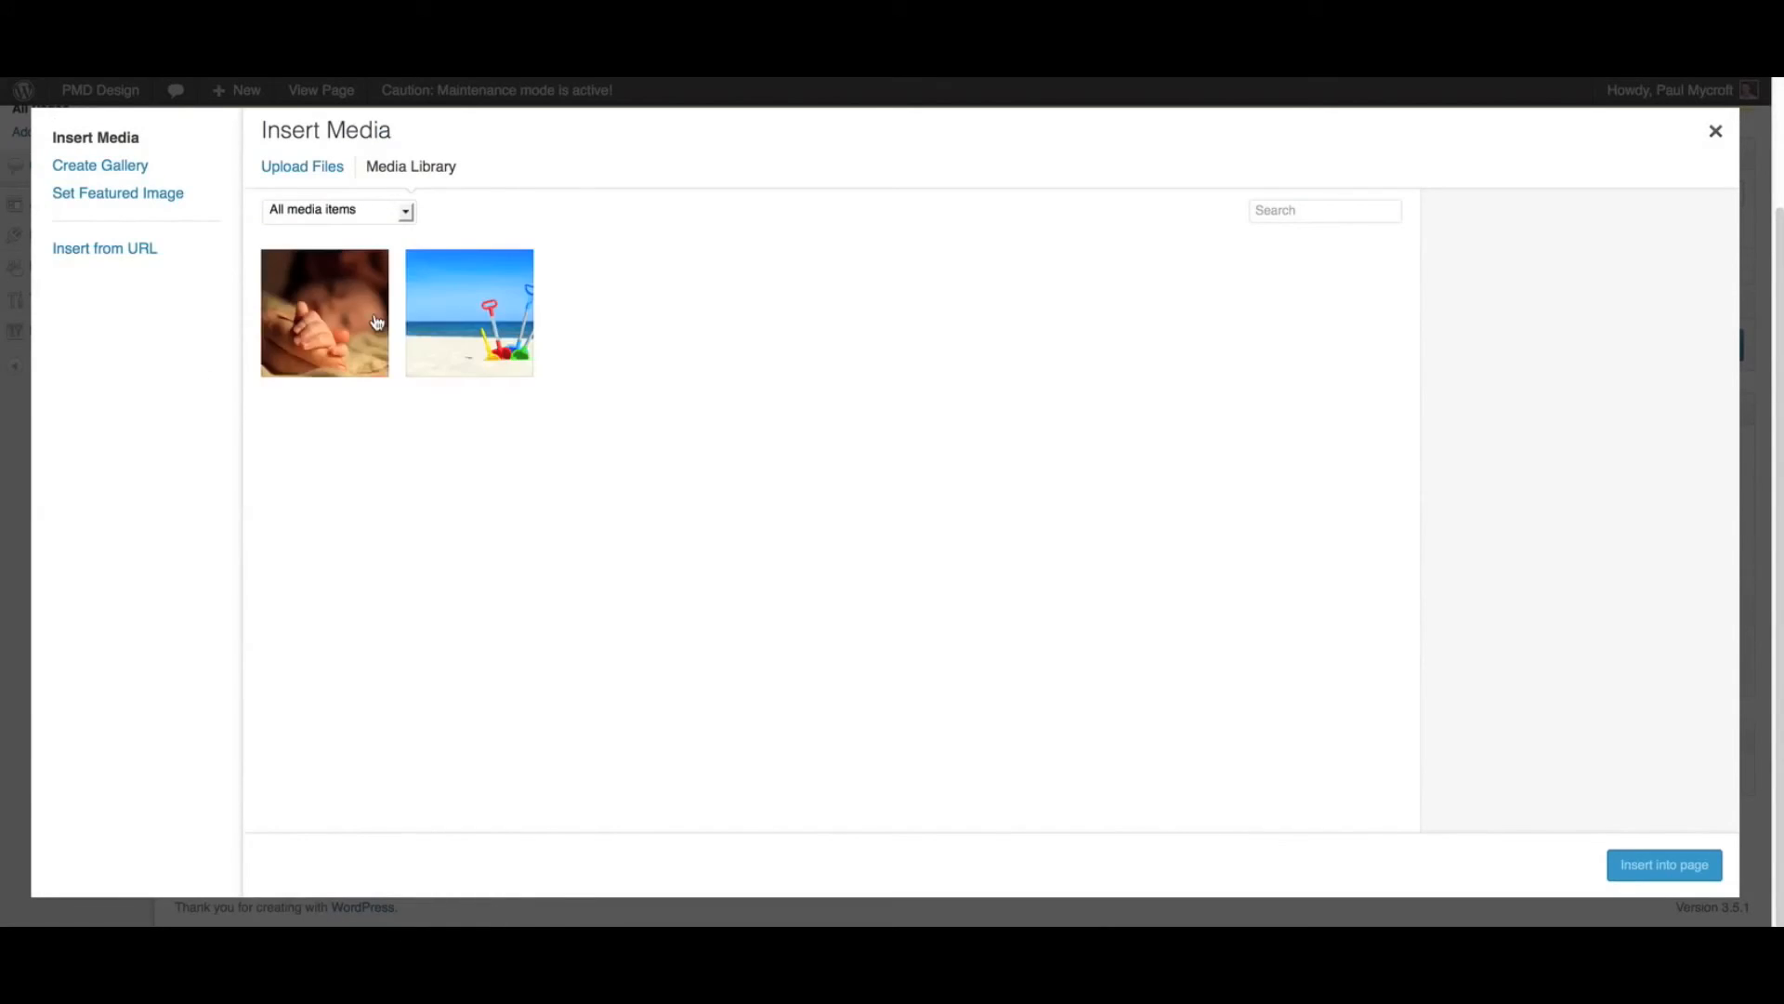
pyautogui.click(474, 330)
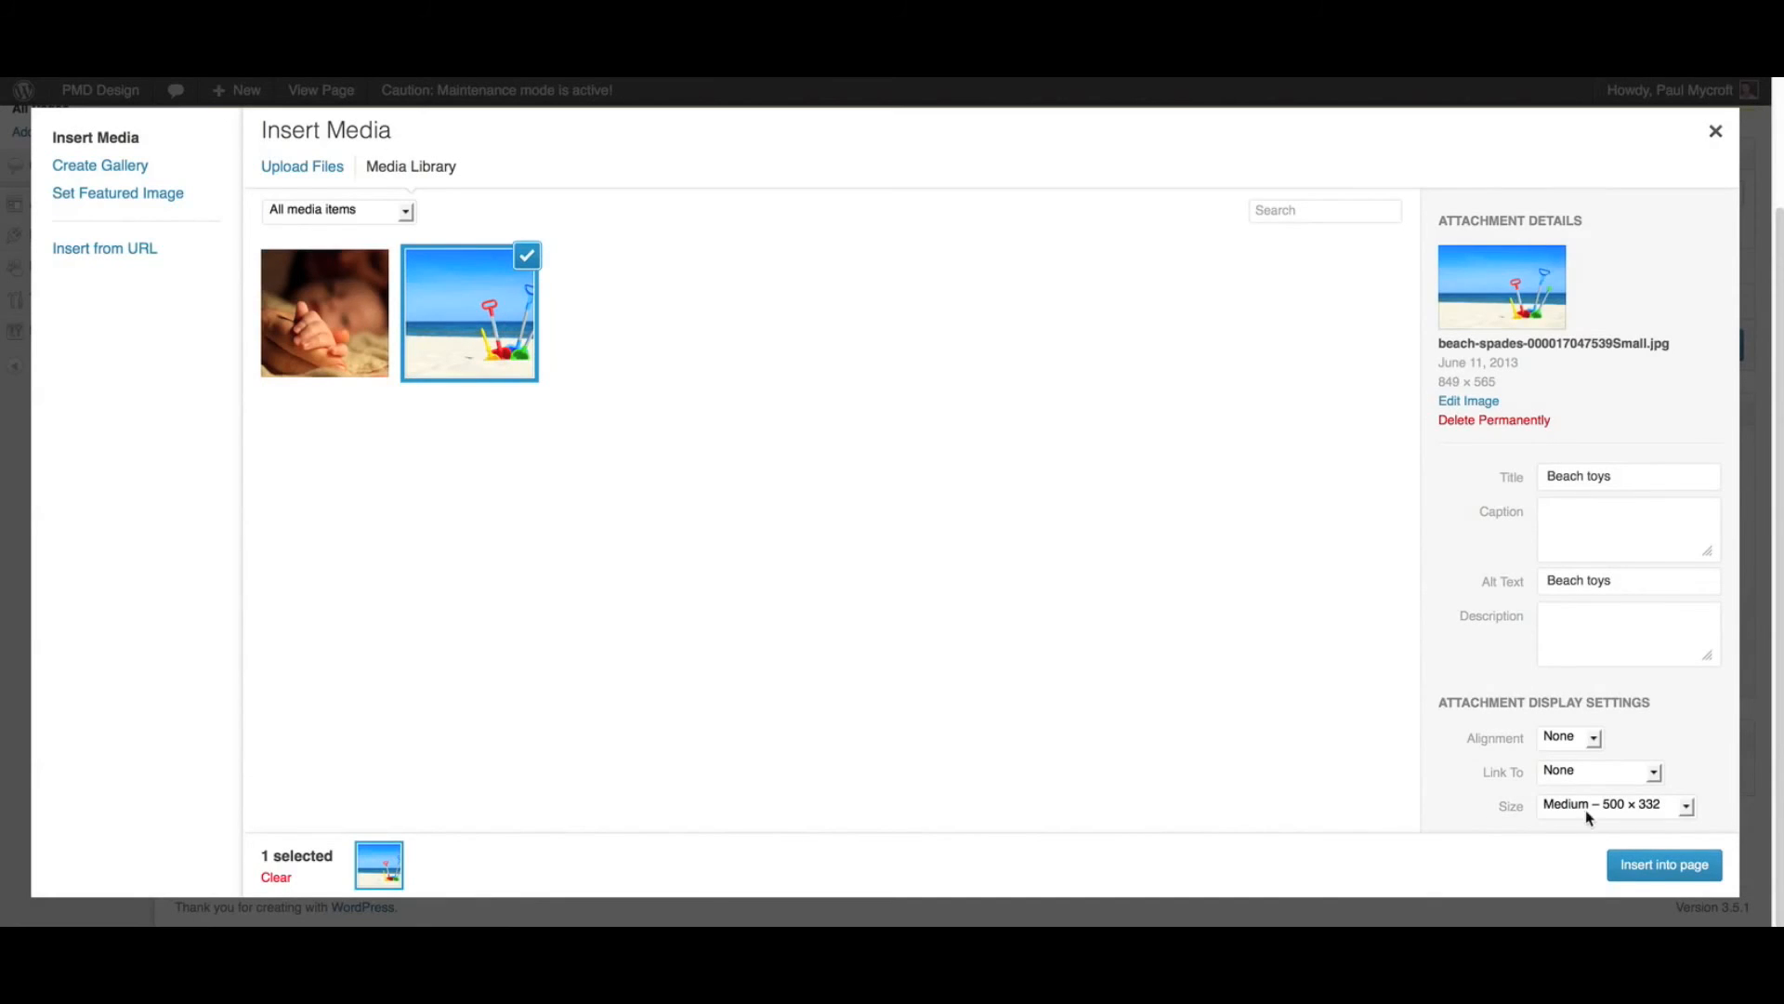
pyautogui.click(1664, 864)
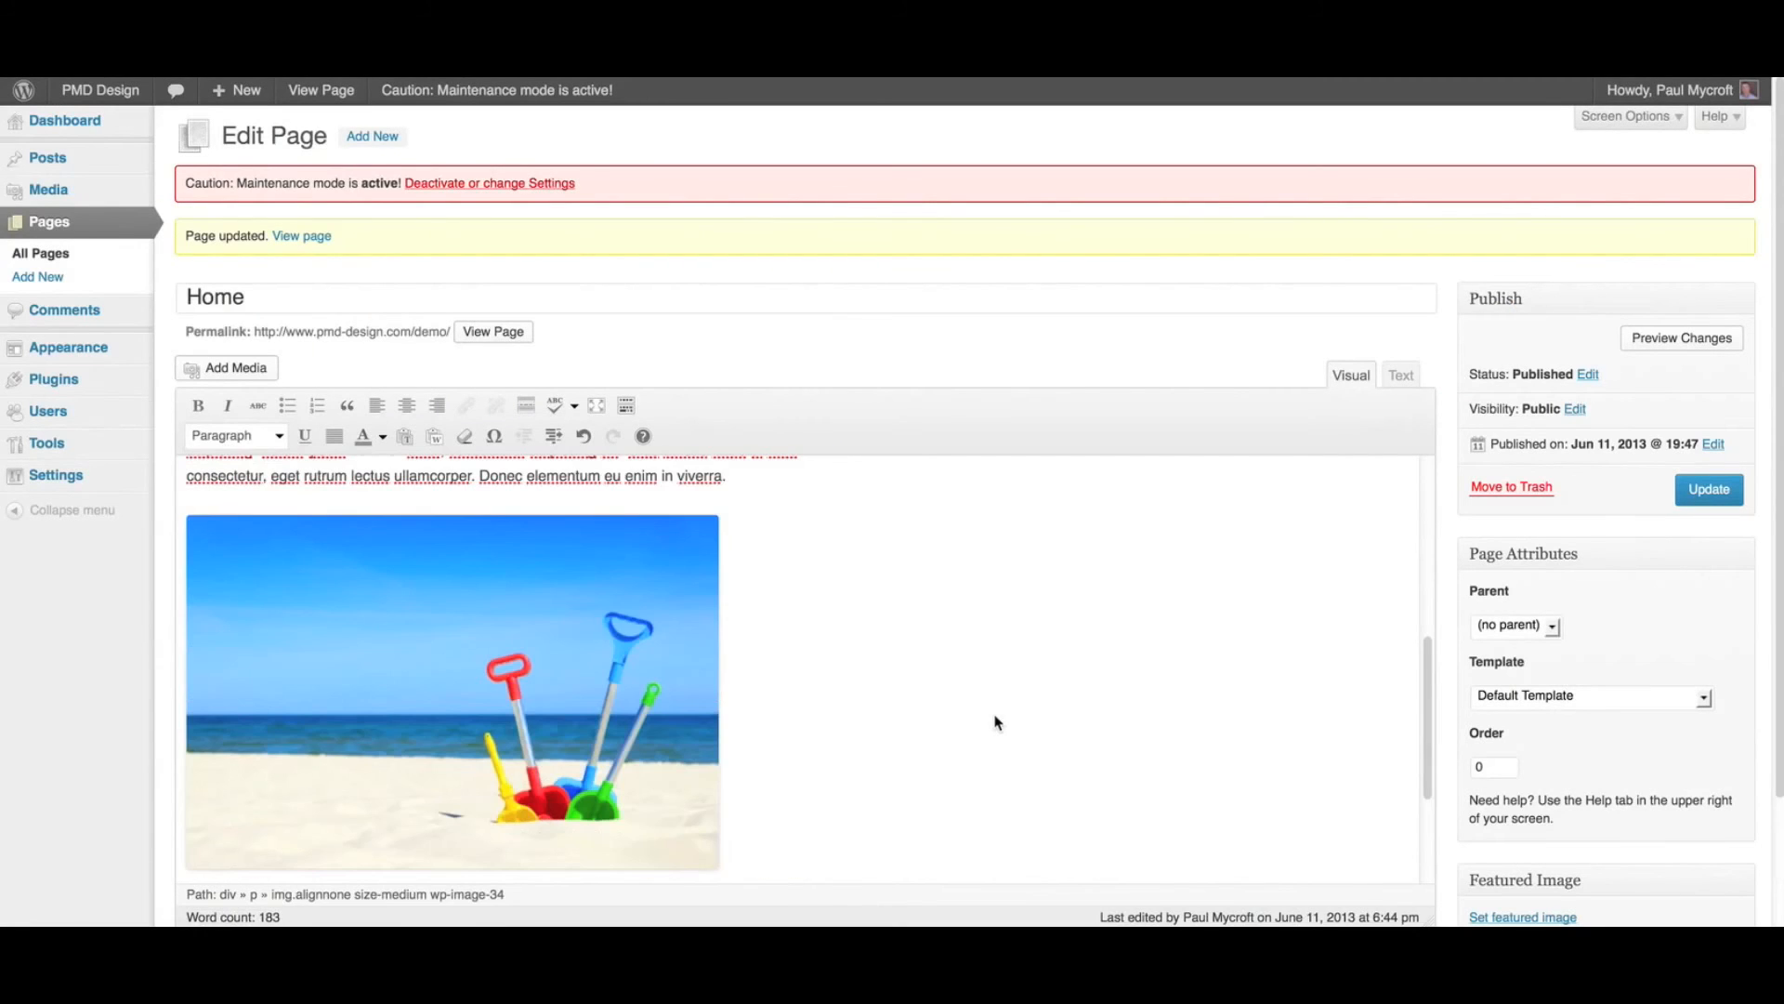
# Step: Insert the Beach toys image again at Thumbnail – 150 × 150 size on a new line after the last paragraph
pyautogui.scroll(-3, 994, 722)
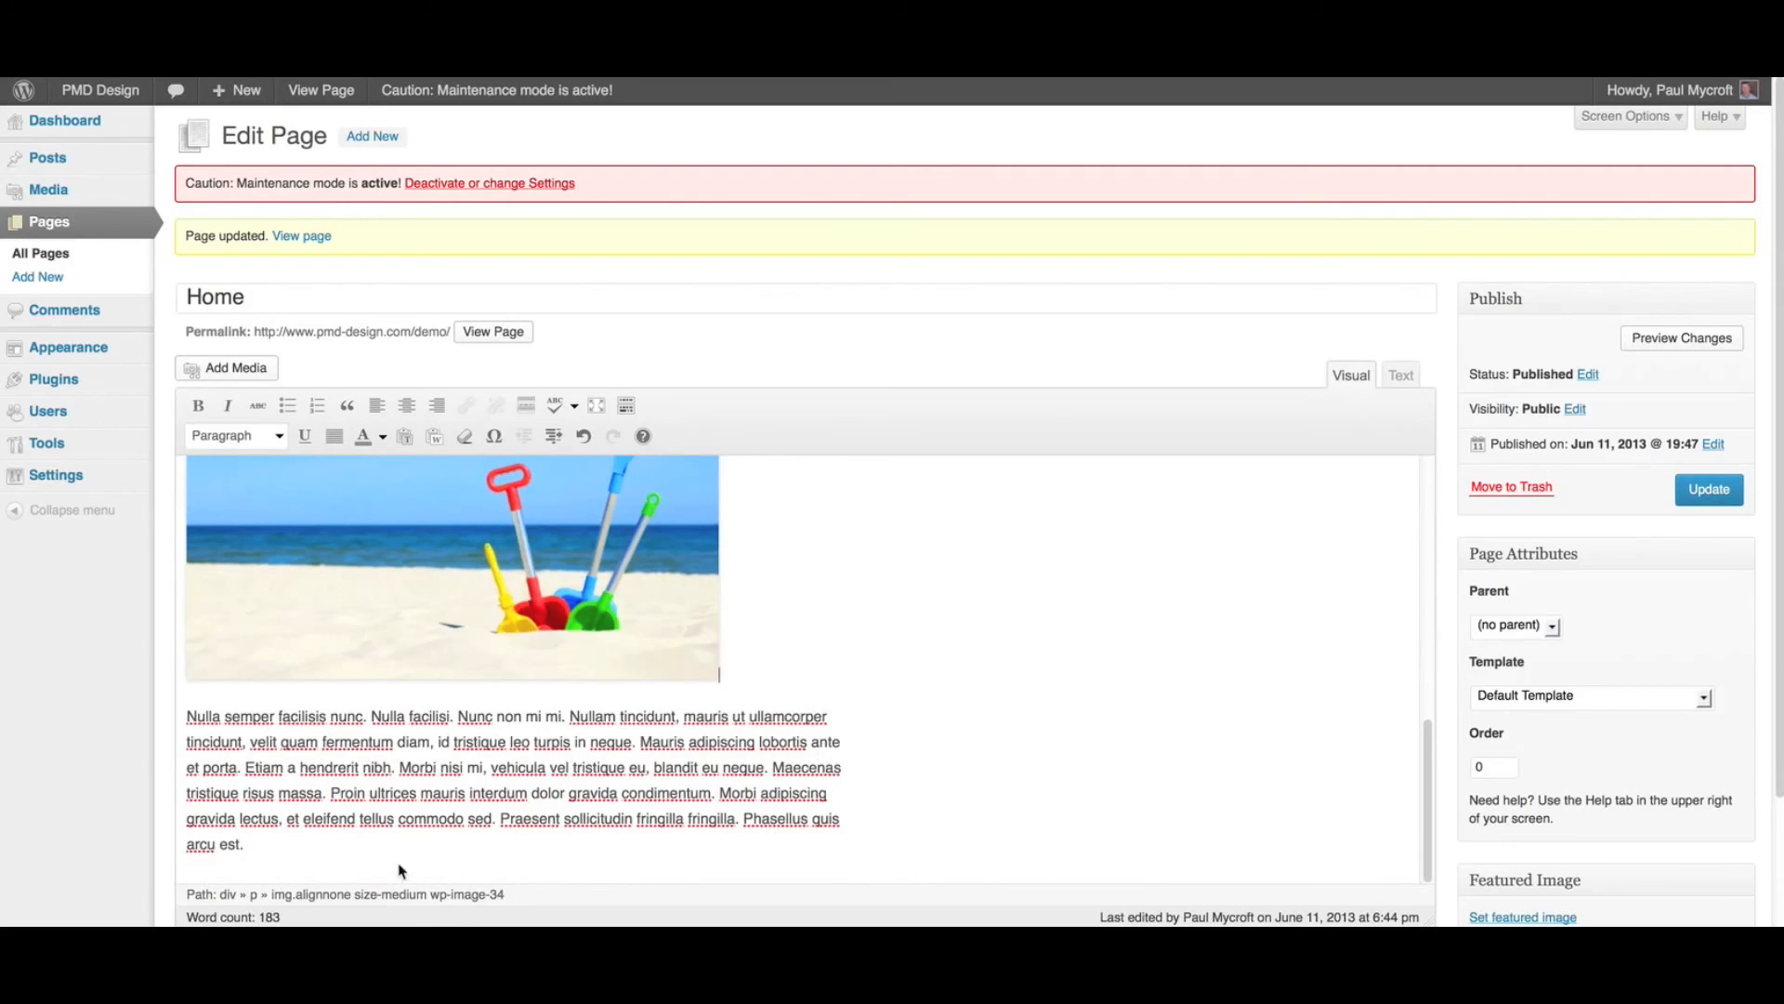
pyautogui.click(325, 855)
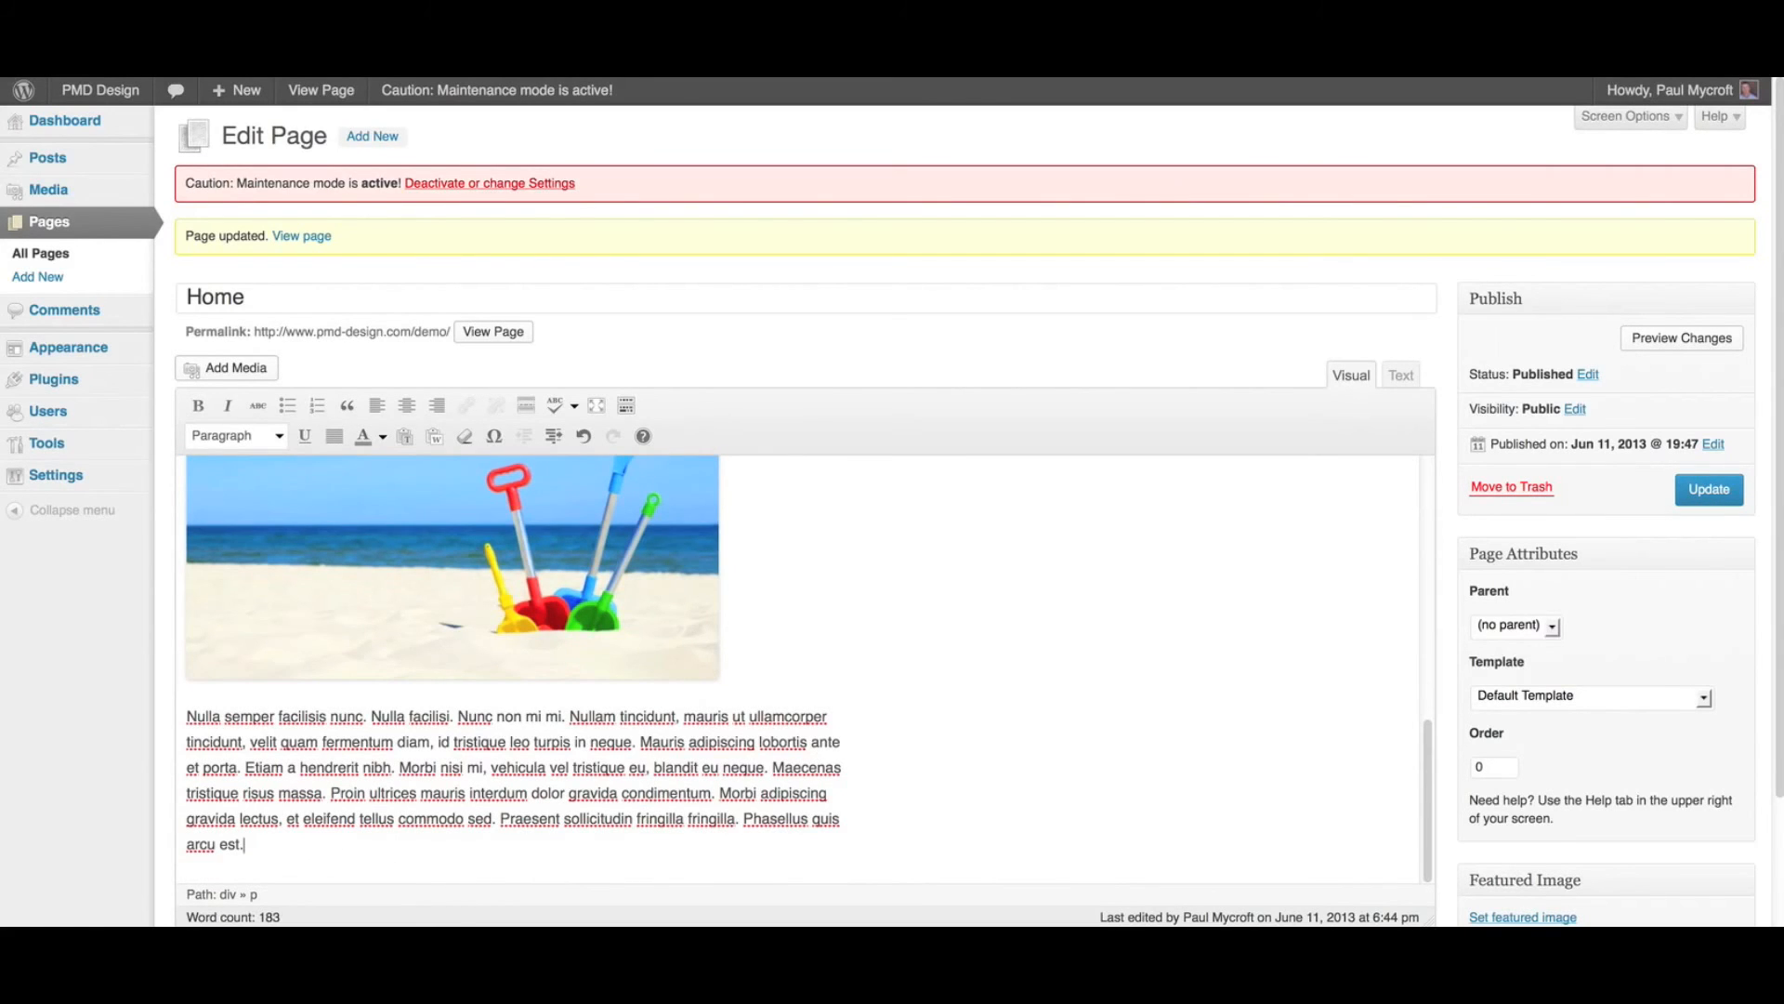
pyautogui.press('Return')
pyautogui.click(243, 367)
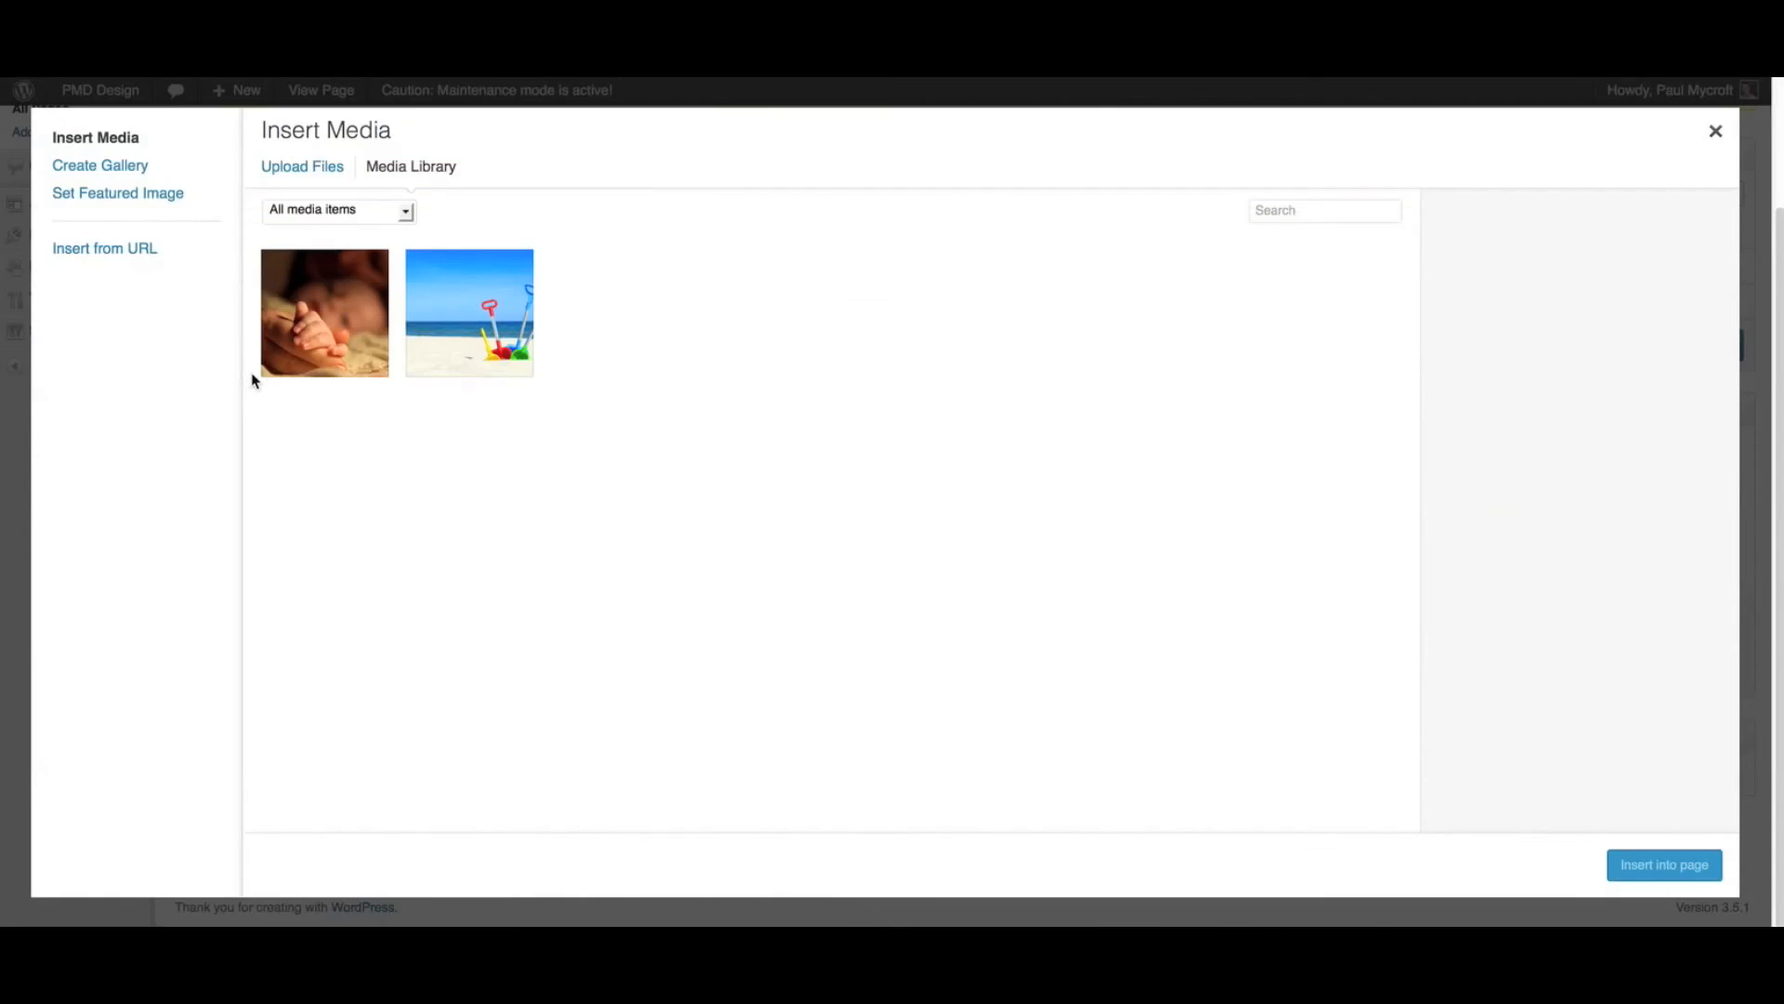
pyautogui.click(459, 353)
pyautogui.click(1594, 805)
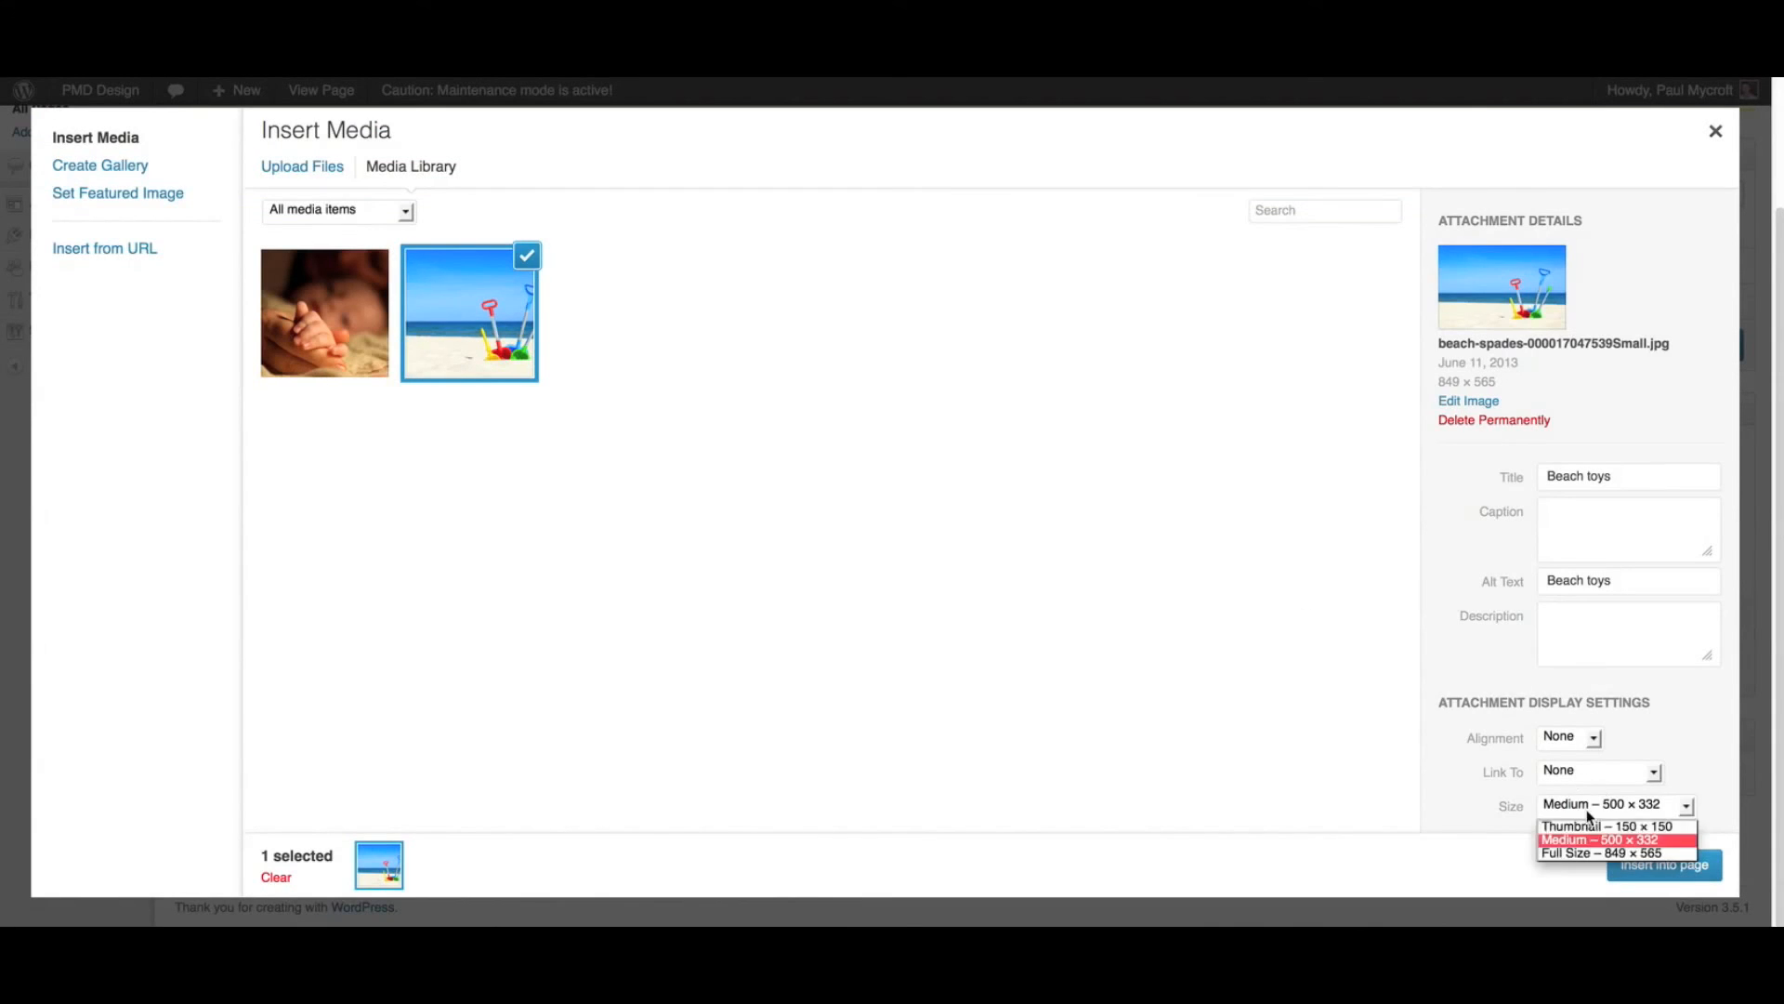
pyautogui.click(1596, 827)
pyautogui.click(1644, 866)
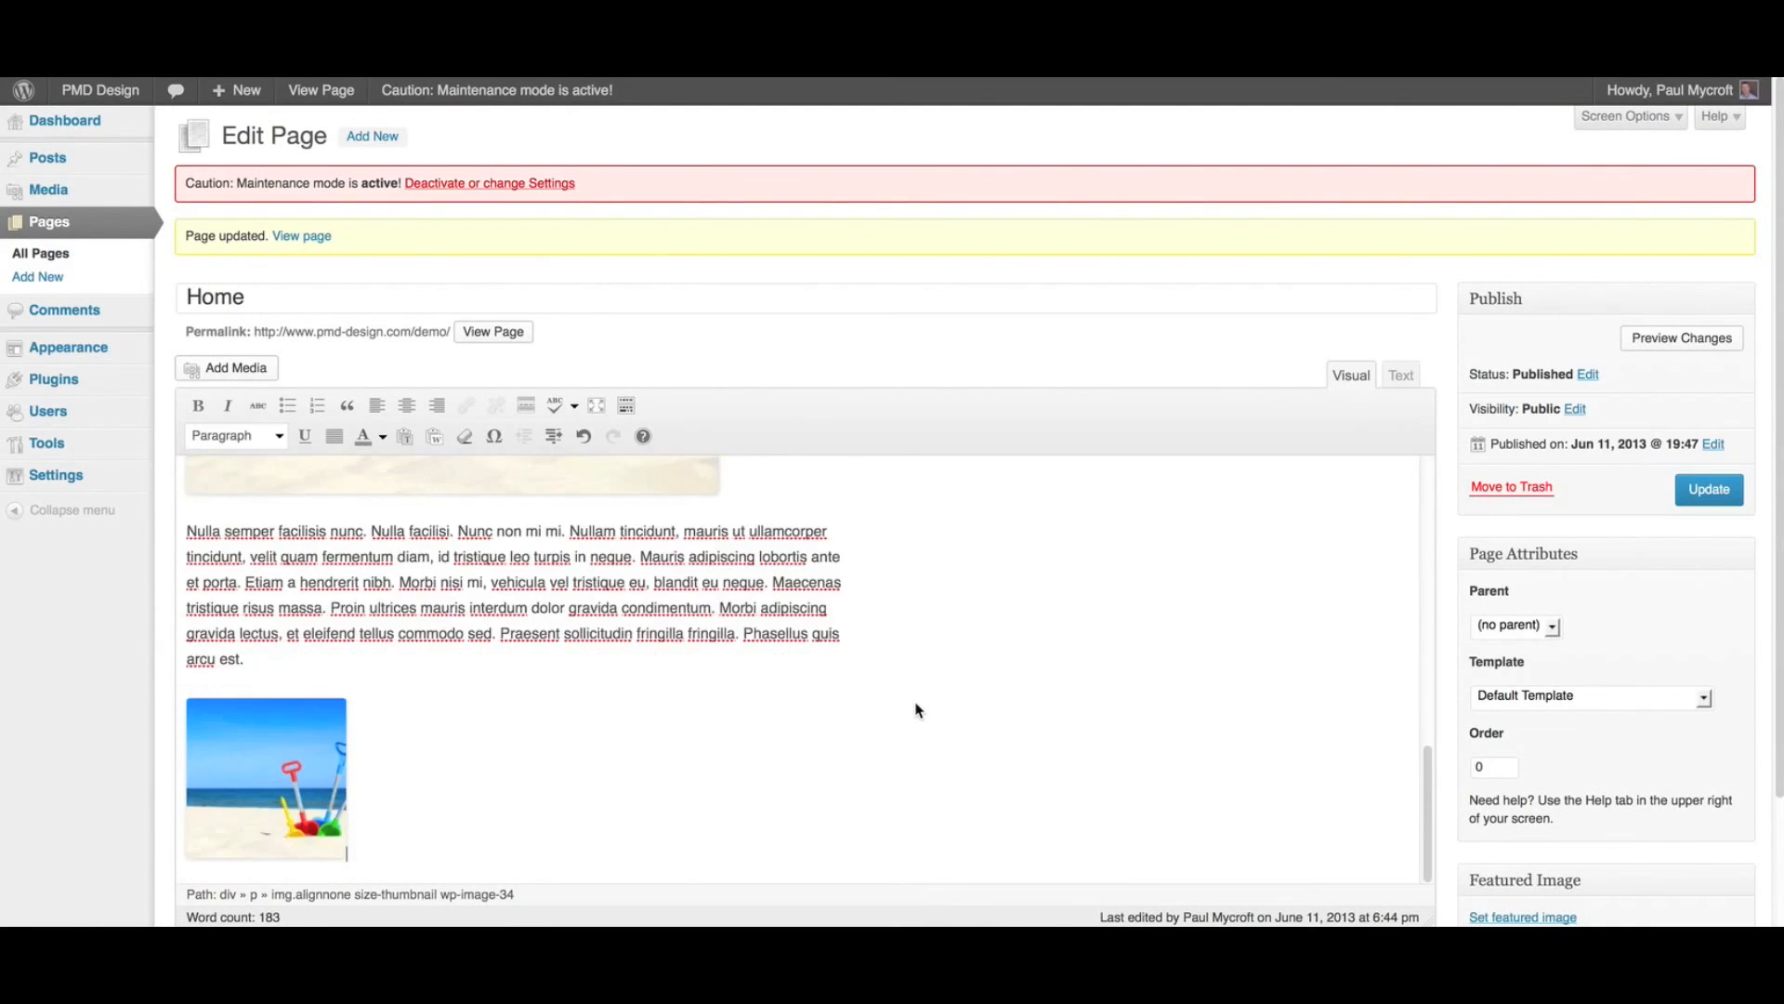
# Step: Update the Home page and review both inserted beach images on the reloaded live page
pyautogui.scroll(10, 915, 710)
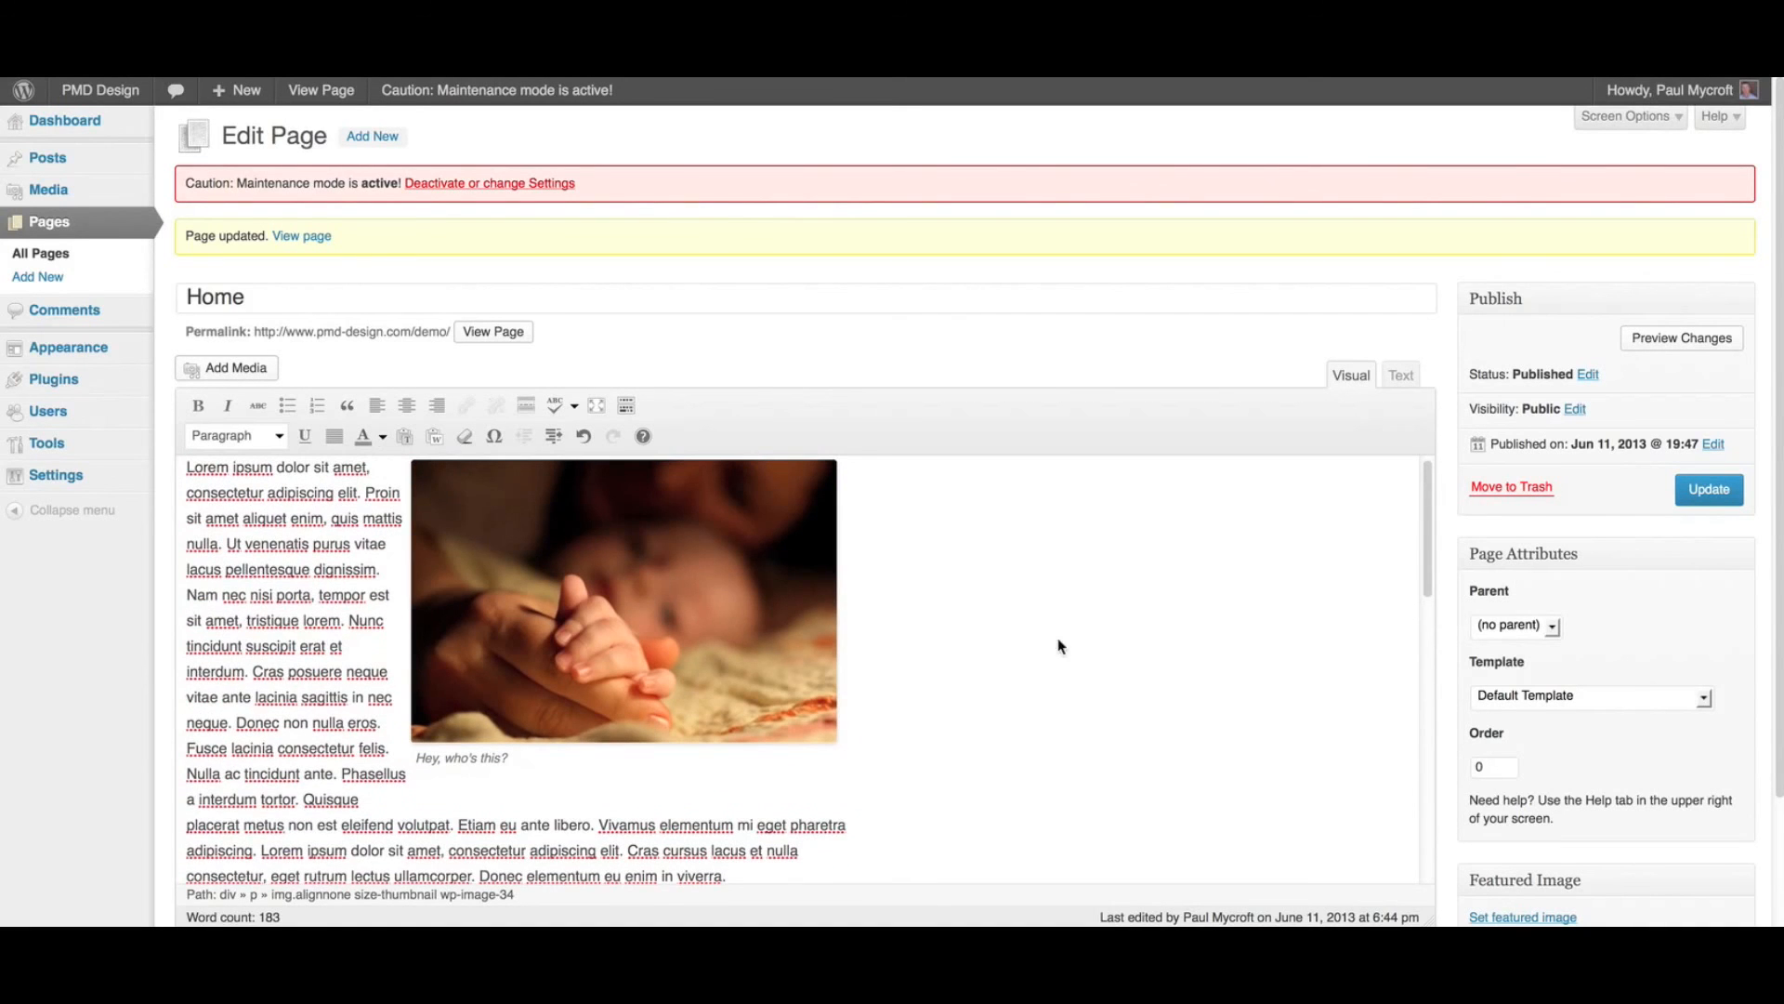
pyautogui.click(1710, 490)
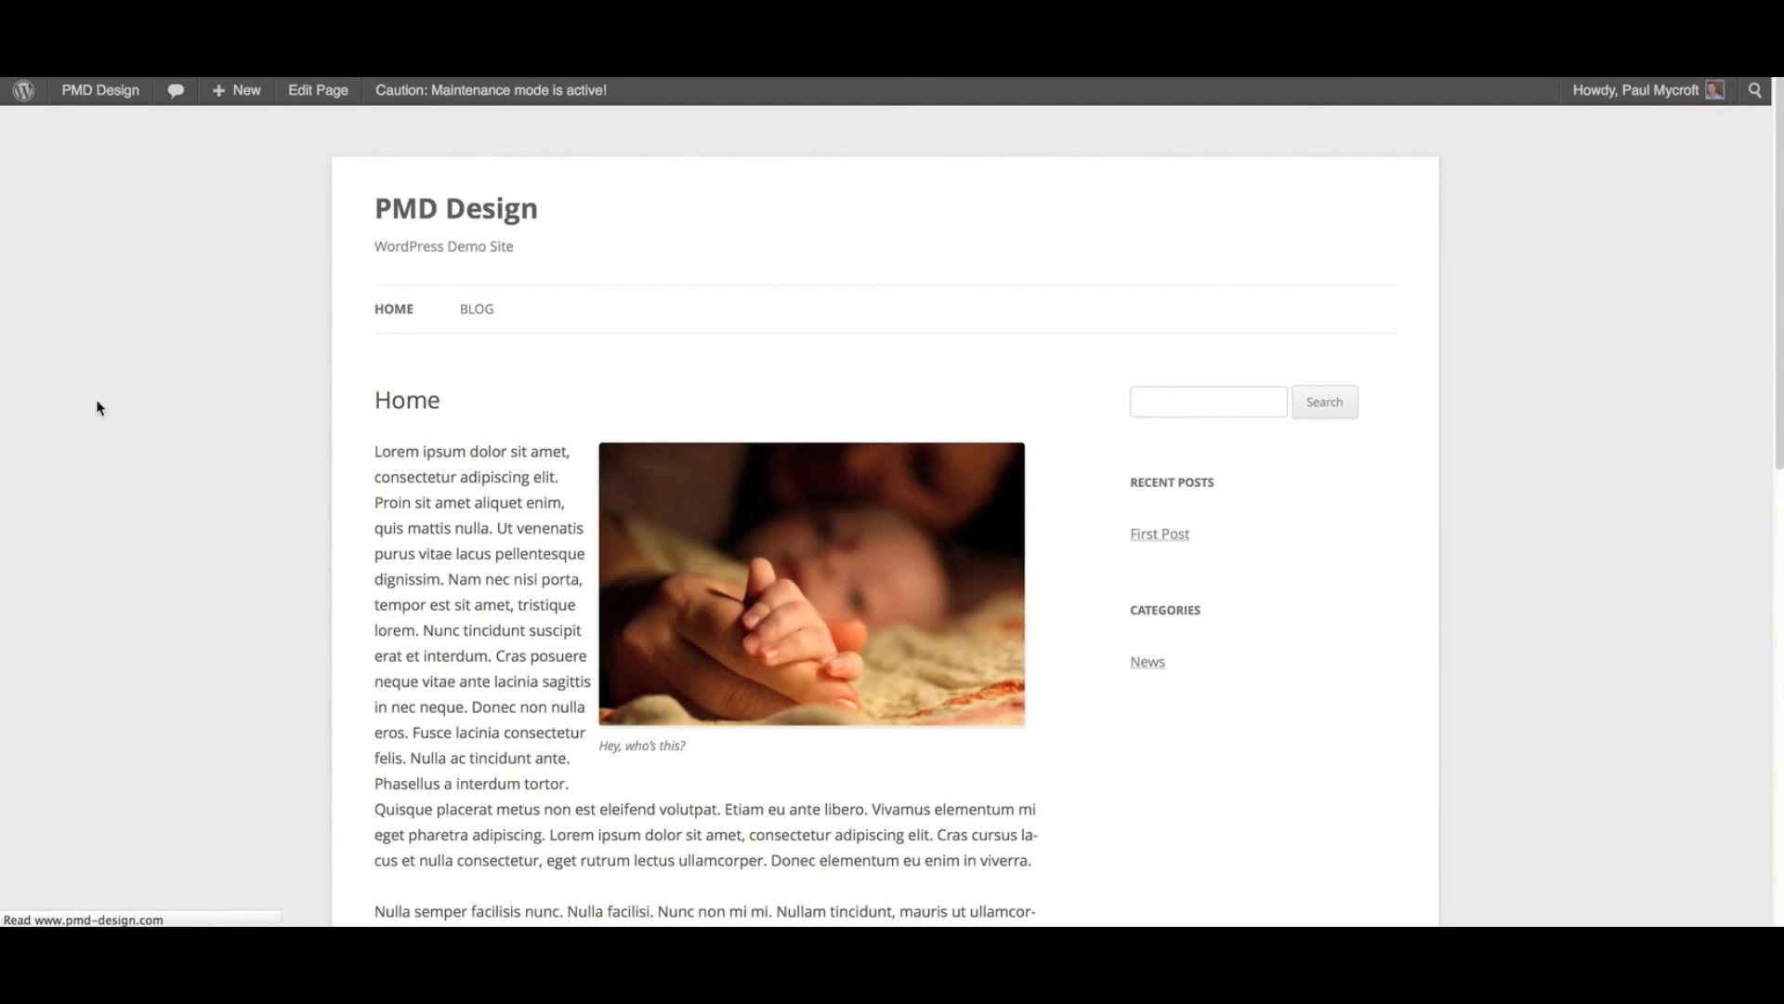
pyautogui.scroll(-2, 102, 422)
pyautogui.scroll(-9, 102, 423)
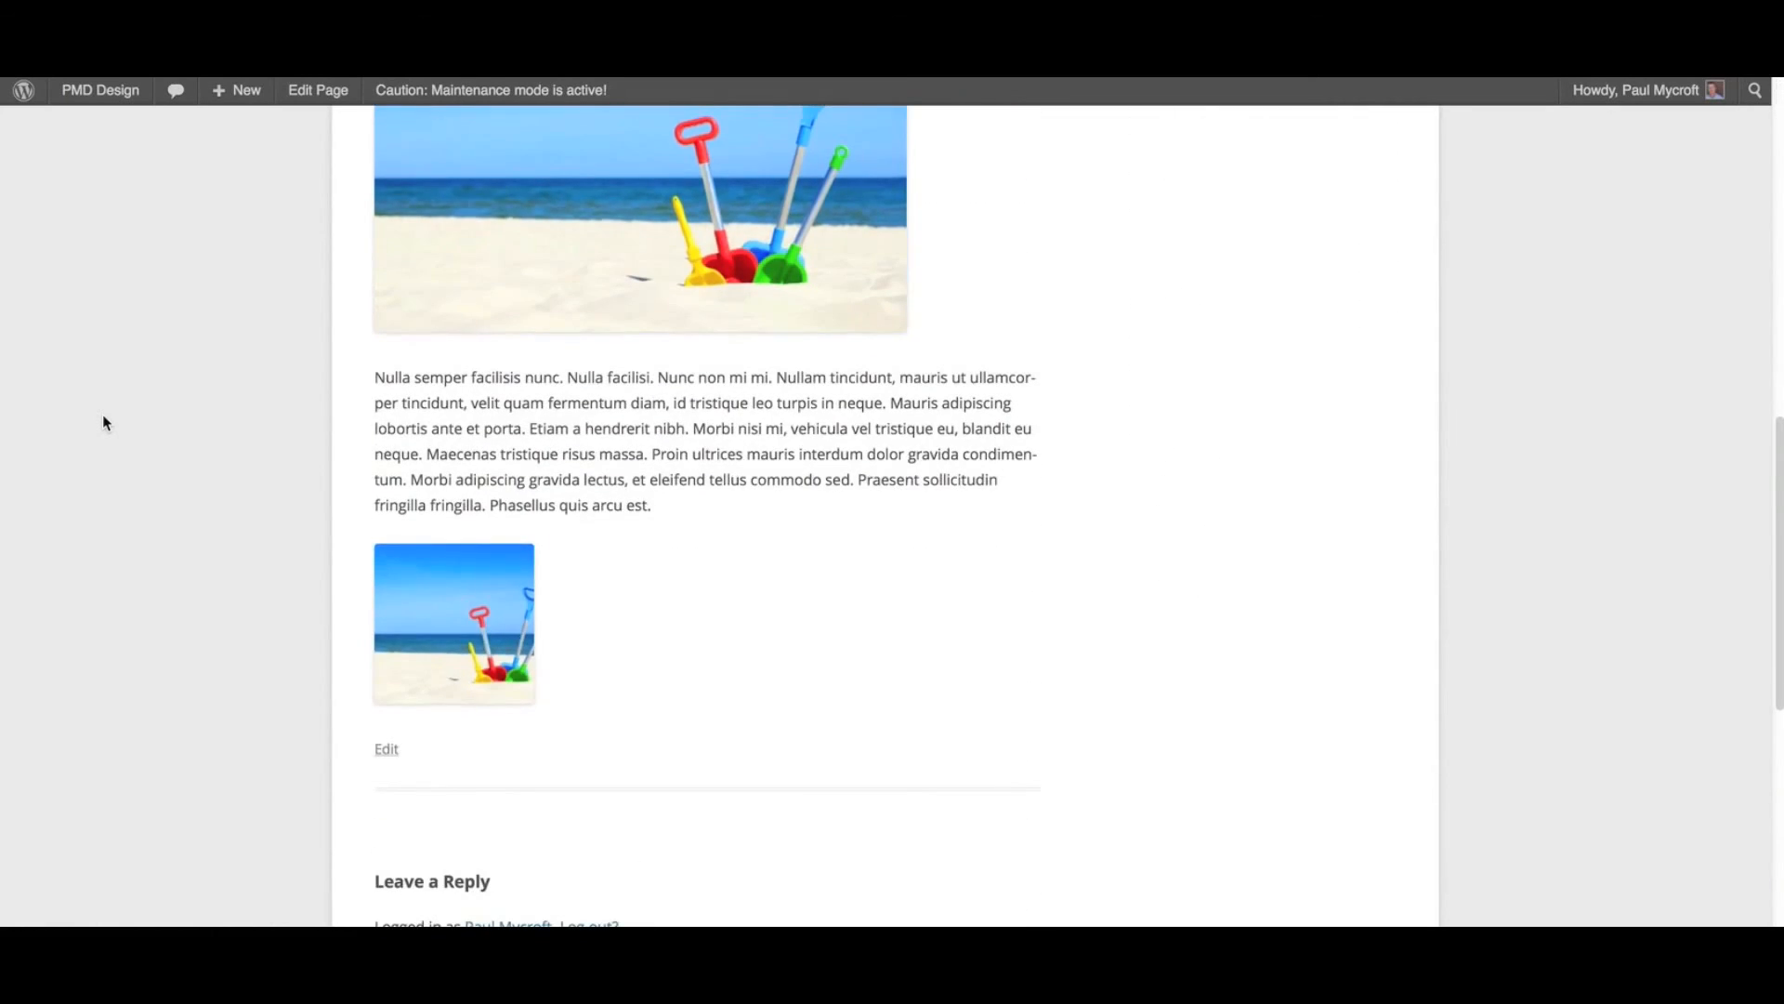
pyautogui.scroll(10, 103, 416)
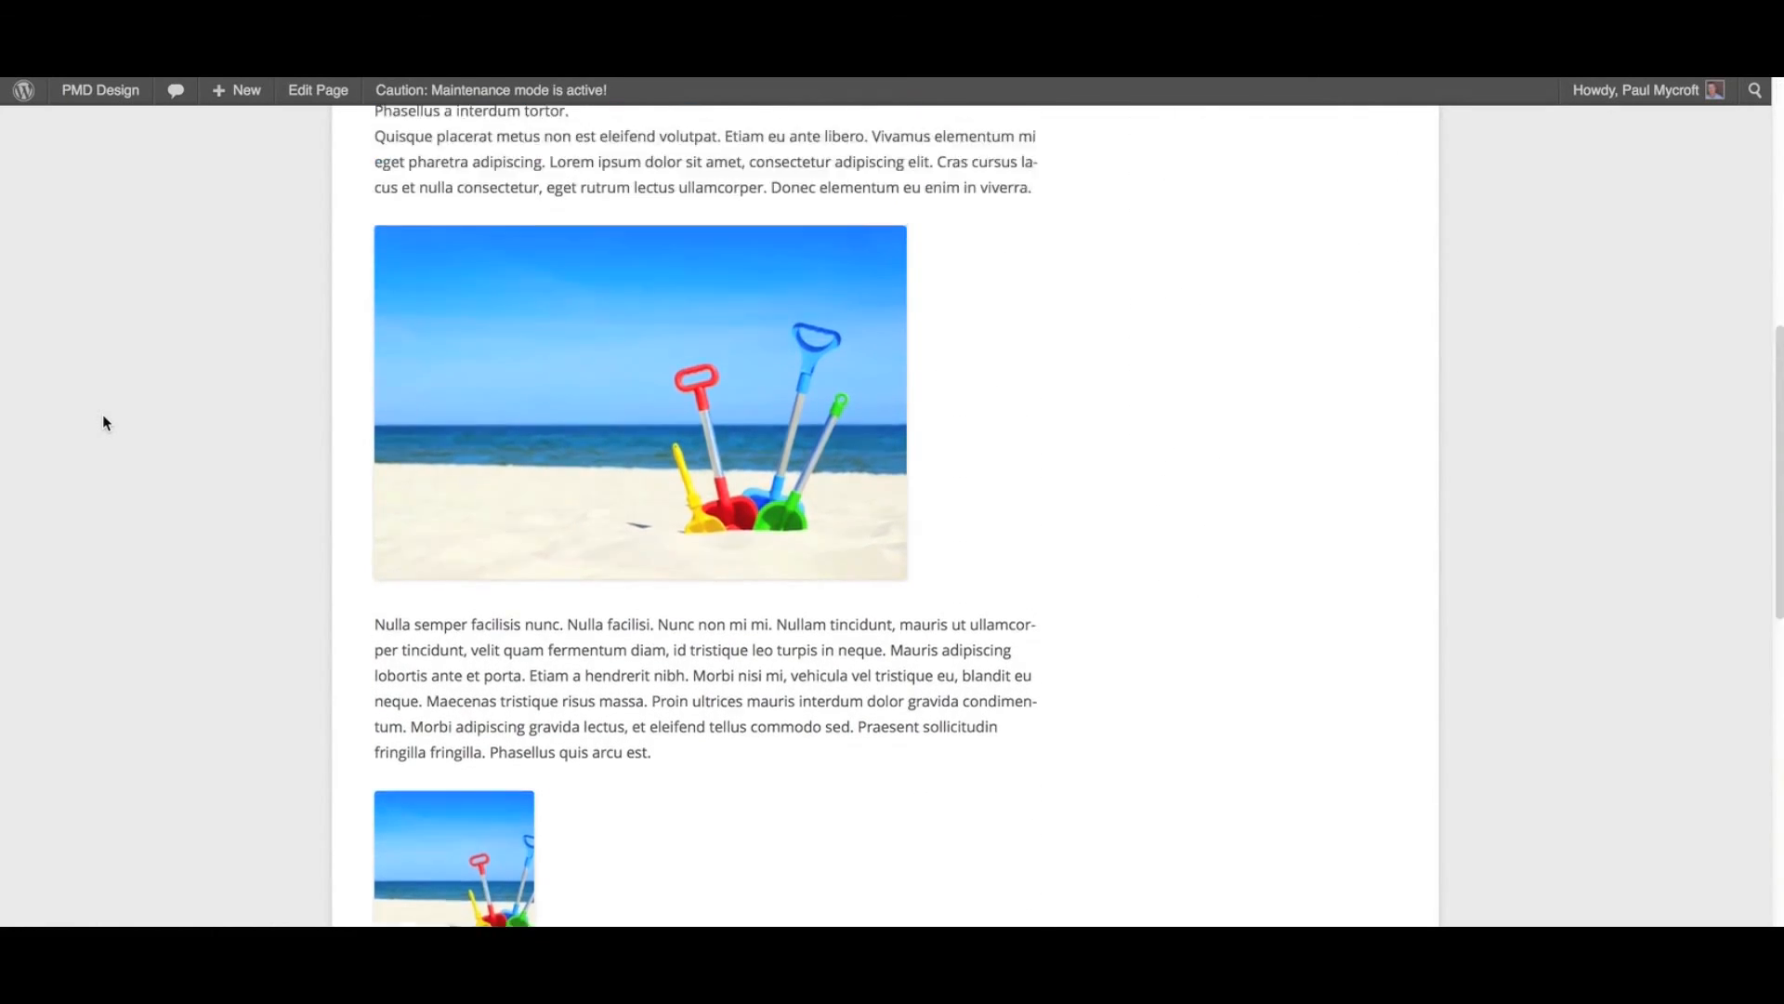